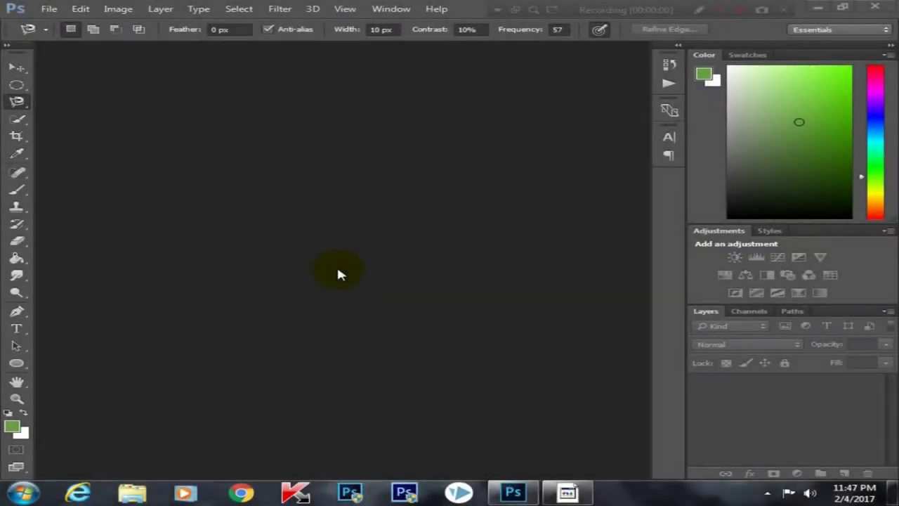
# - Make a new 1300 × 950 px document called Fantasy with a transparent background
pyautogui.click(47, 10)
pyautogui.click(55, 25)
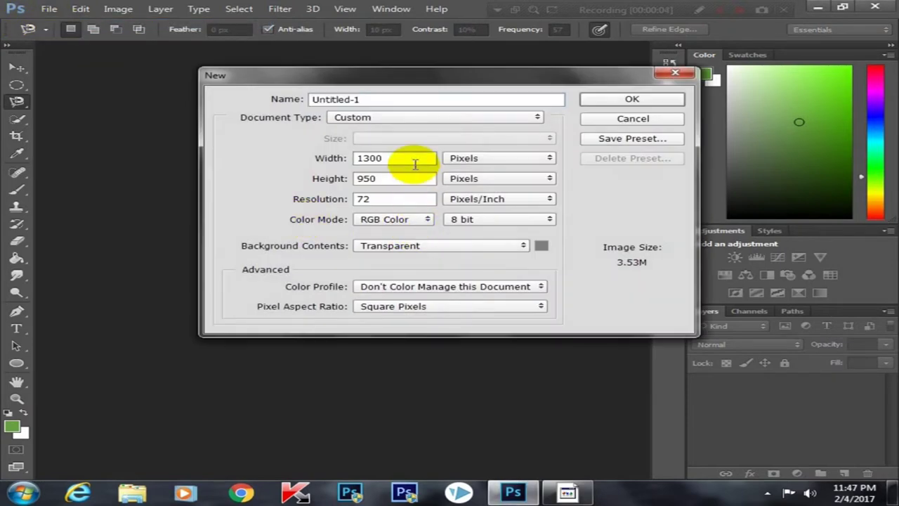
pyautogui.doubleClick(415, 163)
pyautogui.write('13')
pyautogui.doubleClick(377, 163)
pyautogui.write('Fantasy')
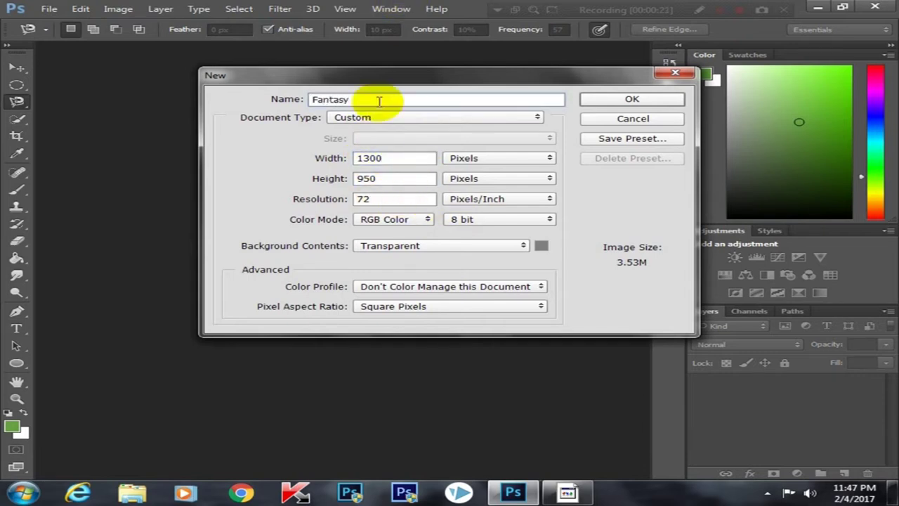
pyautogui.click(663, 99)
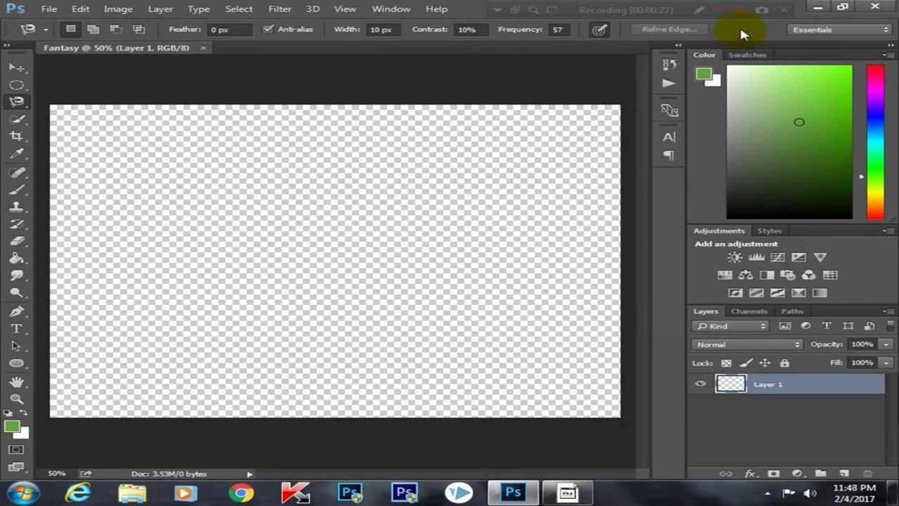
# - Place Embedded the eddyhaze underwater stock 01.png image from the PS tut folder
pyautogui.click(40, 10)
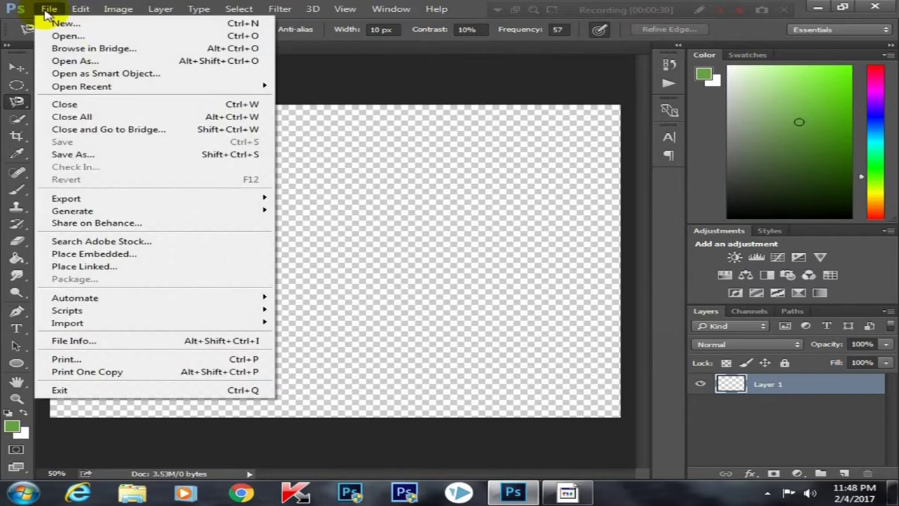
pyautogui.click(77, 254)
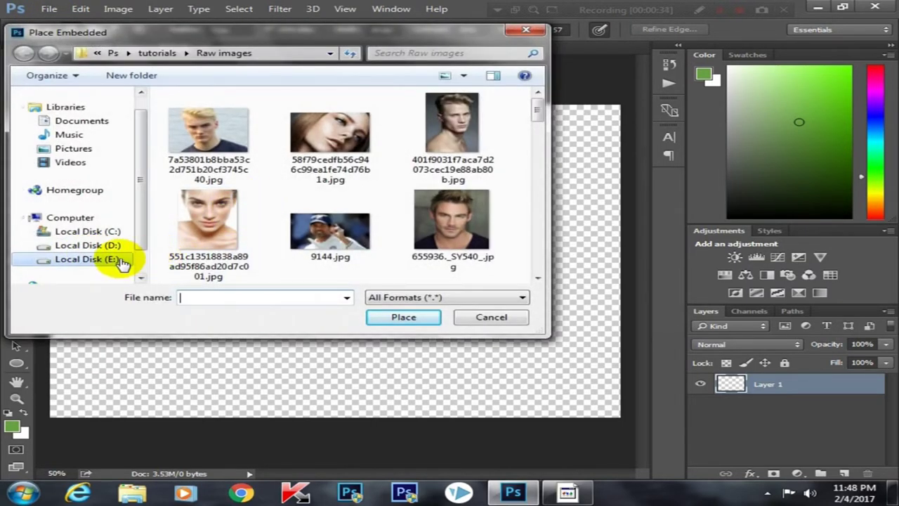
pyautogui.click(116, 260)
pyautogui.doubleClick(291, 203)
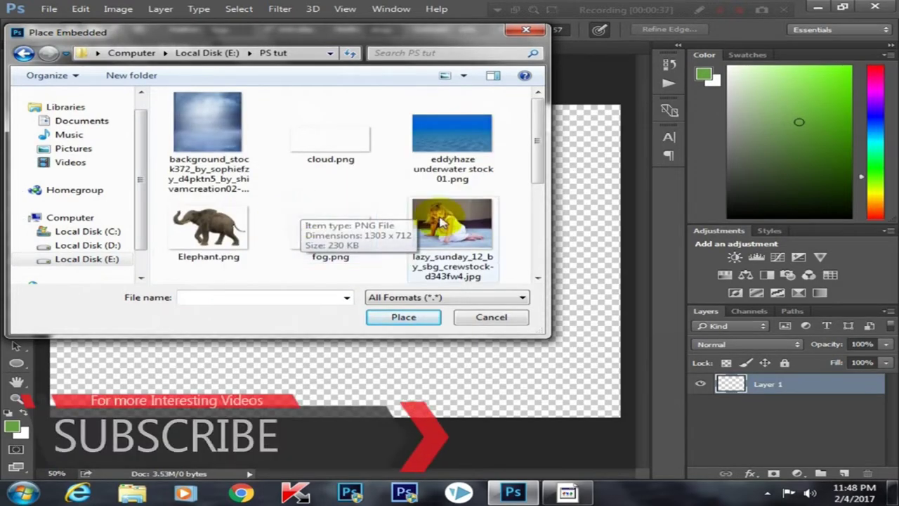
pyautogui.scroll(-2, 441, 222)
pyautogui.scroll(2, 348, 213)
pyautogui.click(426, 173)
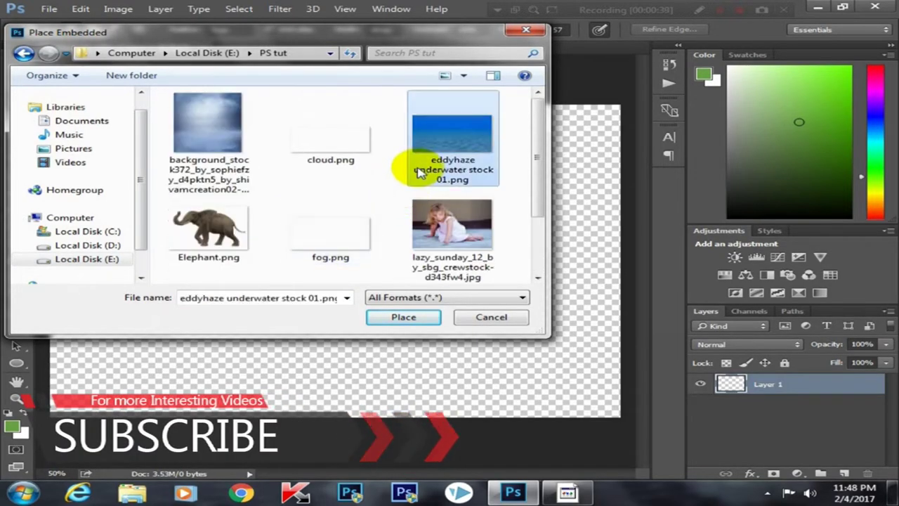
pyautogui.click(408, 325)
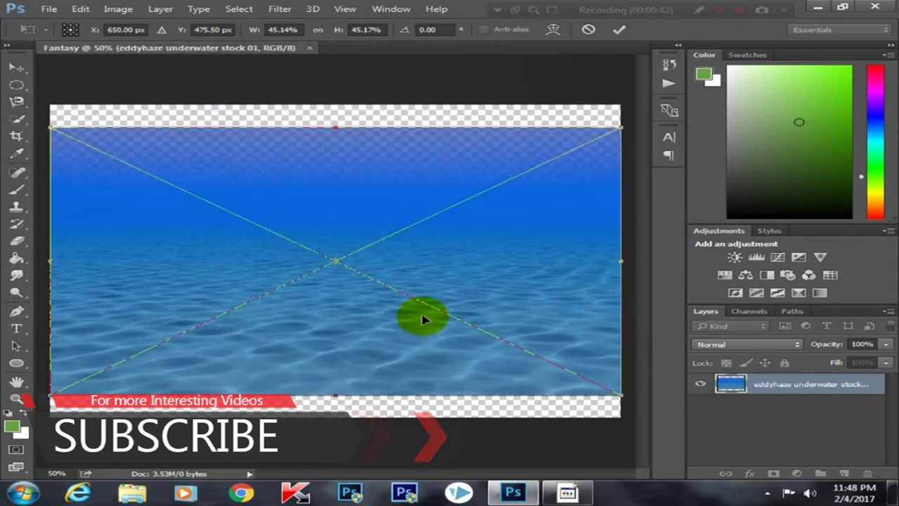
# - Scale and move the sea image across the lower two-thirds of the canvas
pyautogui.hotkey('ctrl', '-')
pyautogui.moveTo(477, 185); pyautogui.dragTo(421, 221)
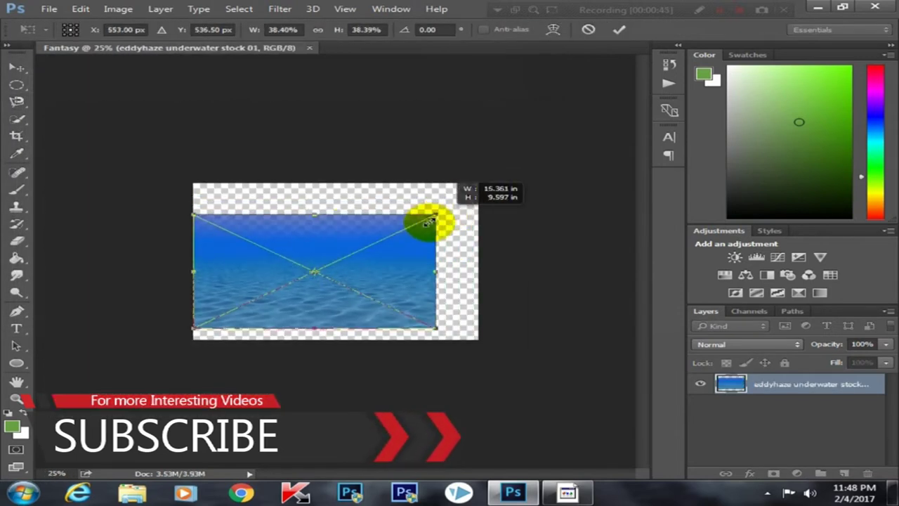
pyautogui.moveTo(173, 223); pyautogui.dragTo(238, 247)
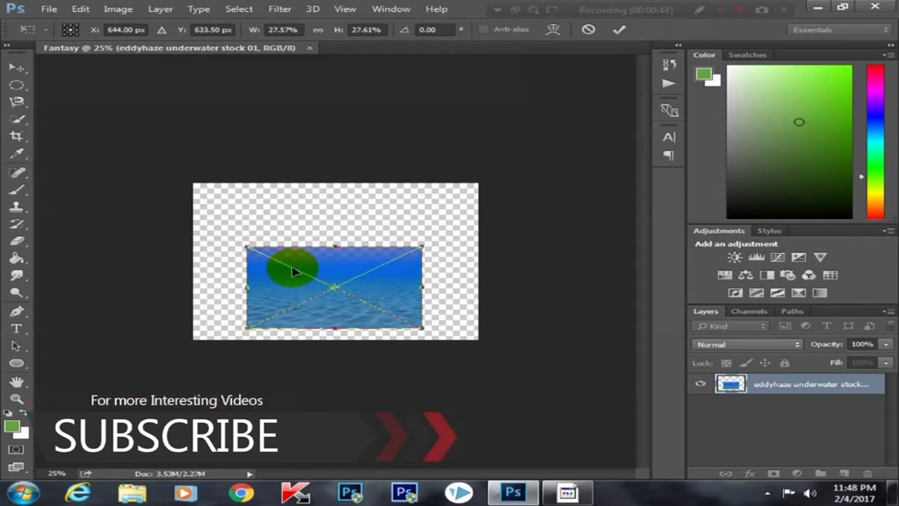
pyautogui.moveTo(293, 299); pyautogui.dragTo(281, 315)
pyautogui.moveTo(411, 267); pyautogui.dragTo(466, 243)
pyautogui.moveTo(233, 244); pyautogui.dragTo(160, 208)
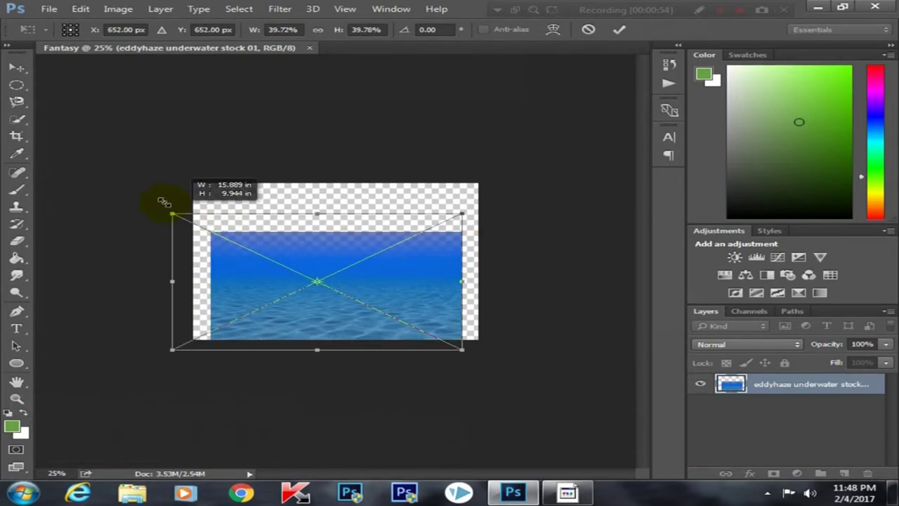
pyautogui.moveTo(462, 209); pyautogui.dragTo(492, 192)
pyautogui.moveTo(402, 259); pyautogui.dragTo(415, 300)
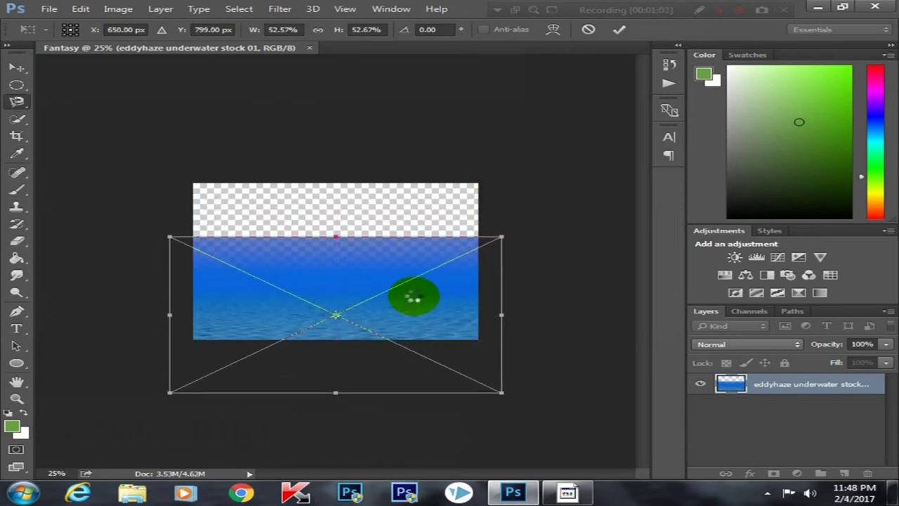
pyautogui.press('Return')
pyautogui.hotkey('ctrl', '+')
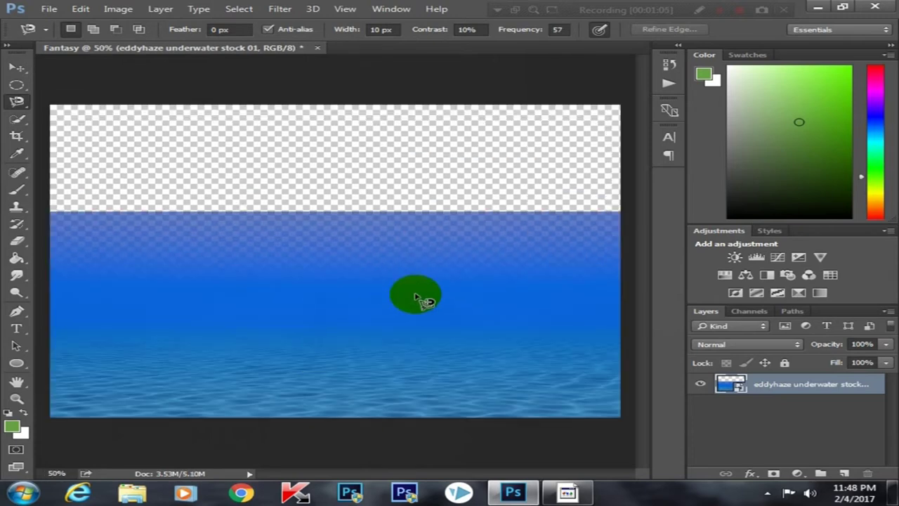
pyautogui.rightClick(845, 388)
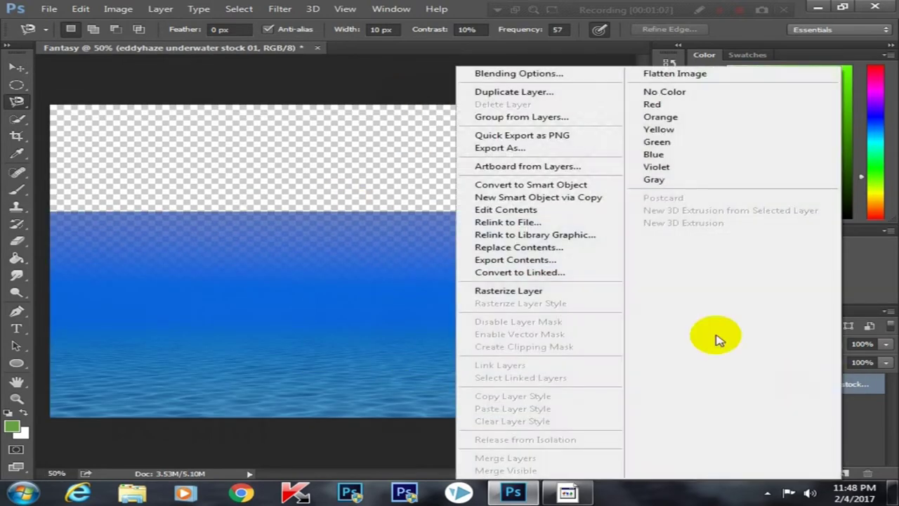
# - Rasterize the sea layer and place the background_stock cloudy sky image
pyautogui.click(582, 295)
pyautogui.click(700, 383)
pyautogui.click(700, 383)
pyautogui.click(49, 9)
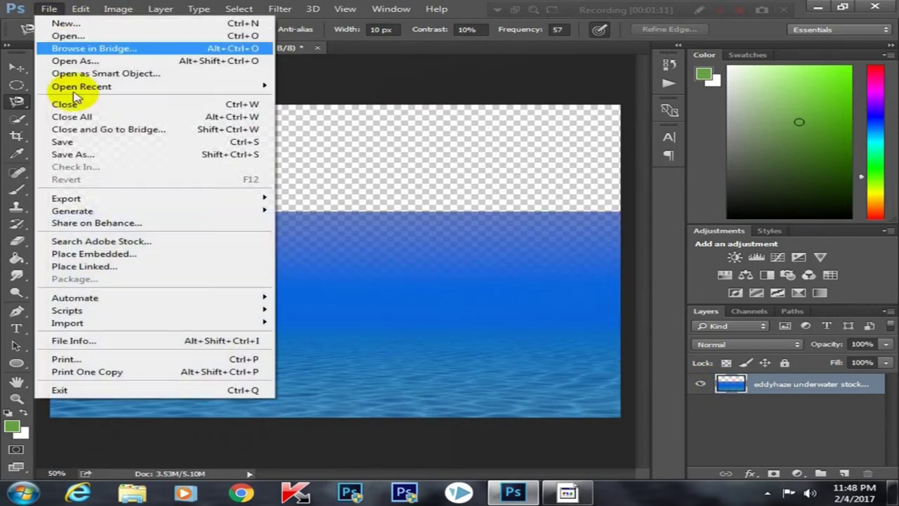
pyautogui.click(102, 254)
pyautogui.click(209, 126)
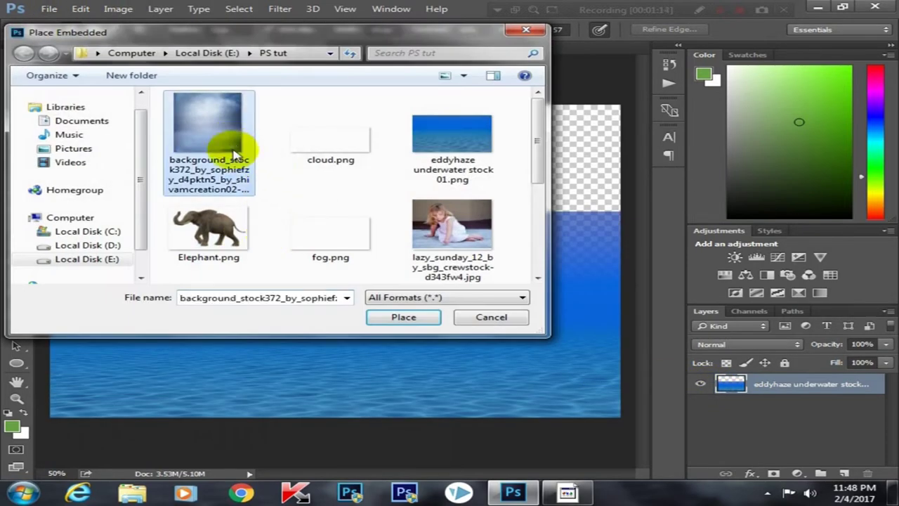
pyautogui.click(390, 317)
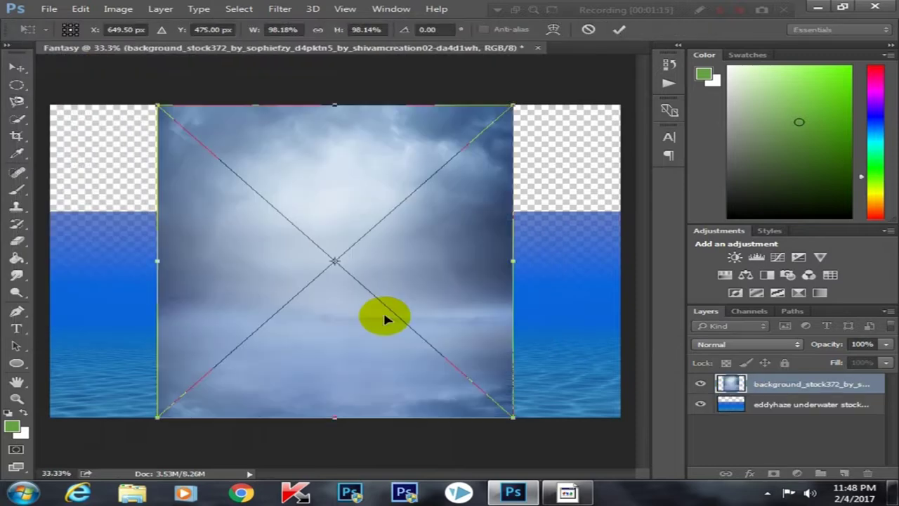
# - Rotate the sky image a quarter turn and enlarge it to cover the canvas
pyautogui.hotkey('ctrl', '-')
pyautogui.moveTo(461, 347)
pyautogui.mouseDown()
pyautogui.moveTo(197, 374)
pyautogui.moveTo(181, 364)
pyautogui.mouseUp()
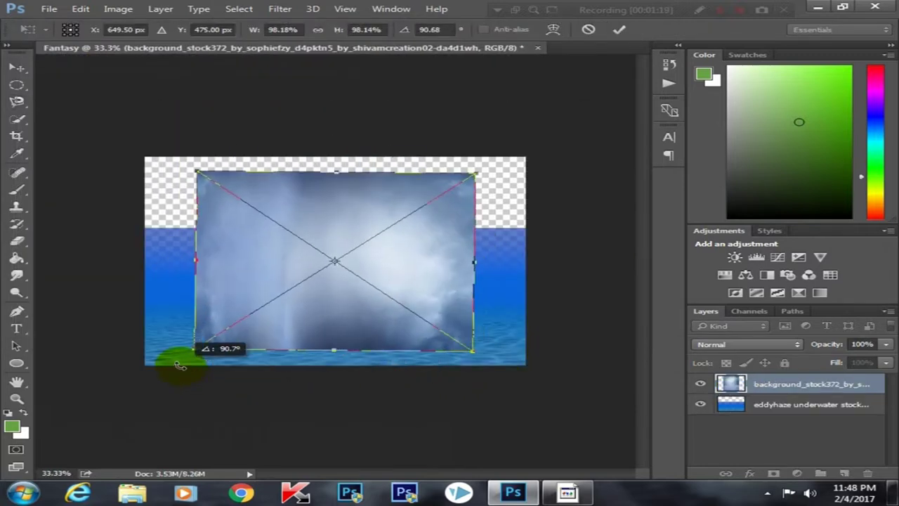
pyautogui.hotkey('ctrl', '-')
pyautogui.moveTo(453, 188); pyautogui.dragTo(492, 163)
pyautogui.moveTo(231, 159); pyautogui.dragTo(160, 119)
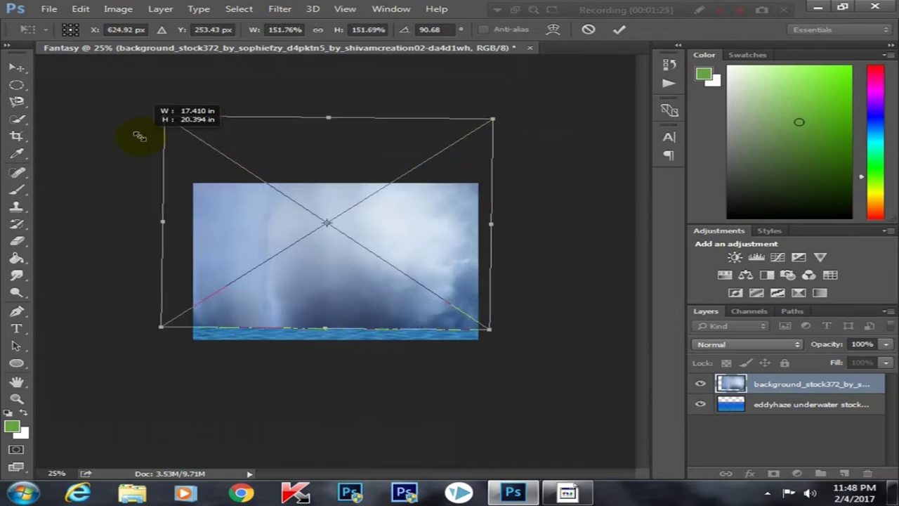
pyautogui.moveTo(501, 344); pyautogui.dragTo(513, 342)
pyautogui.press('Return')
# - Move the sky layer beneath the sea layer and rasterize it
pyautogui.moveTo(768, 383); pyautogui.dragTo(843, 415)
pyautogui.rightClick(825, 405)
pyautogui.click(561, 288)
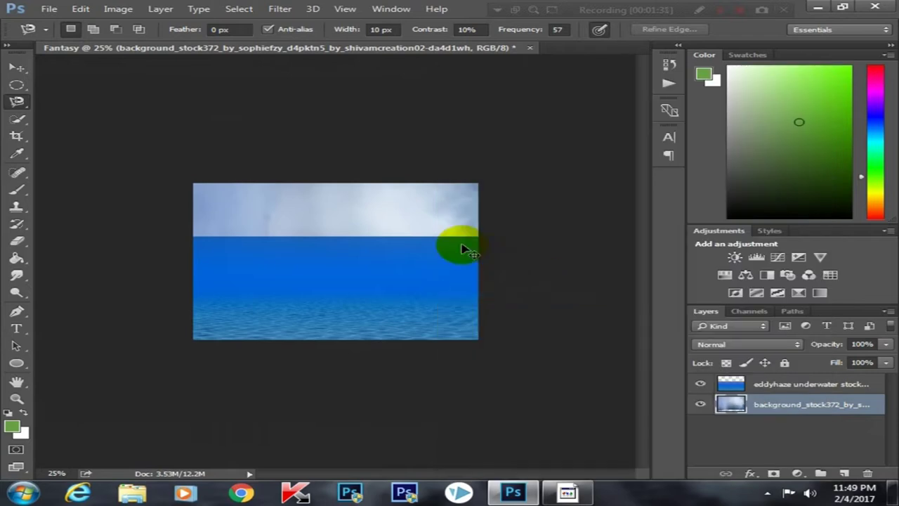
pyautogui.hotkey('ctrl', '+')
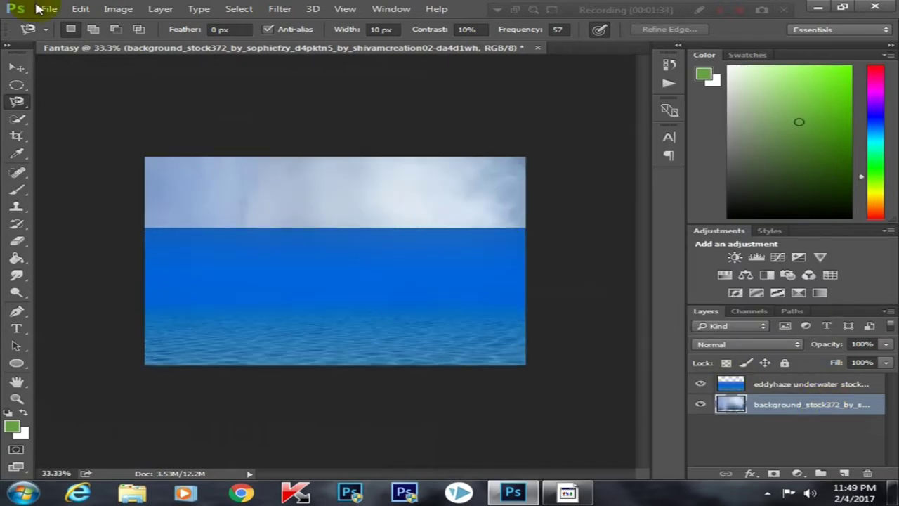
pyautogui.click(37, 8)
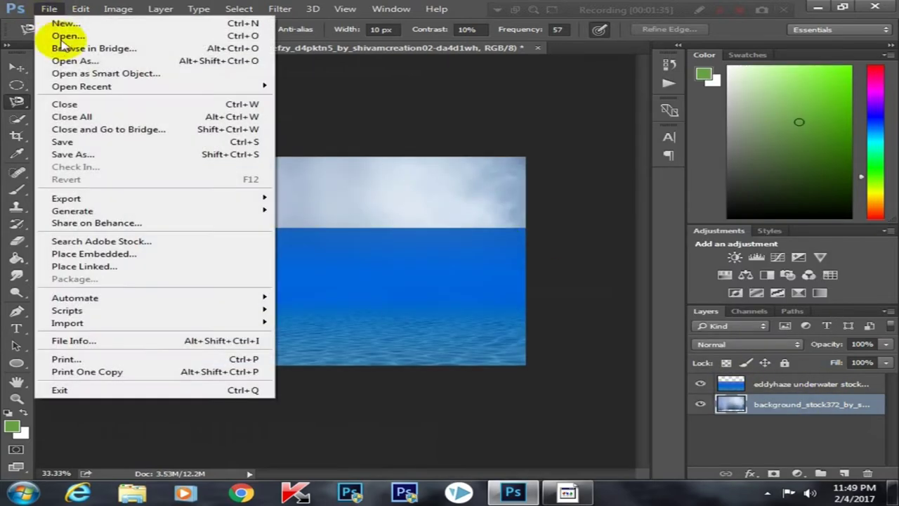
# - Place the sea_stock photo above the underwater layer and rasterize it
pyautogui.click(90, 254)
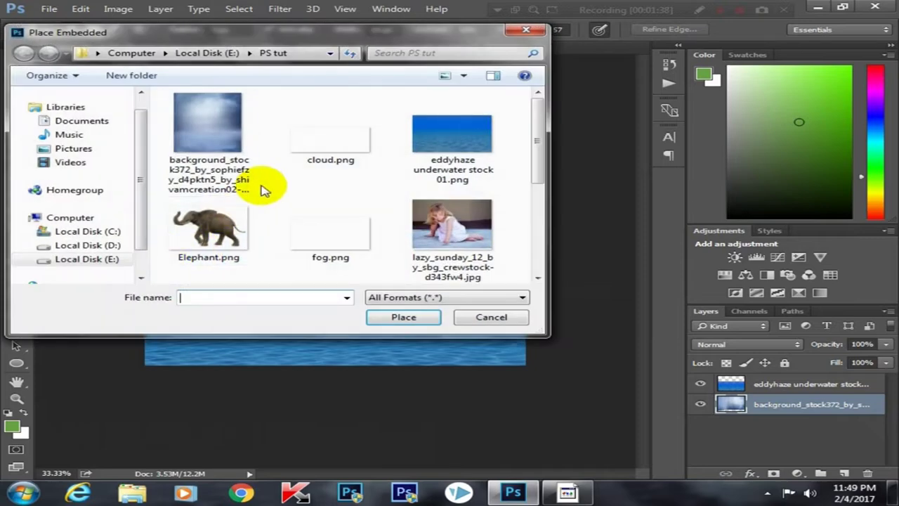
pyautogui.scroll(-2, 266, 191)
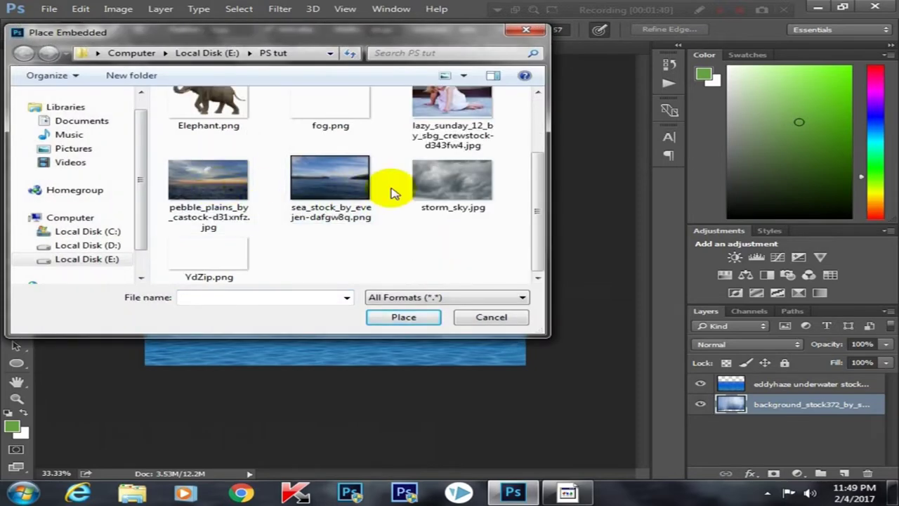
pyautogui.click(326, 186)
pyautogui.click(397, 320)
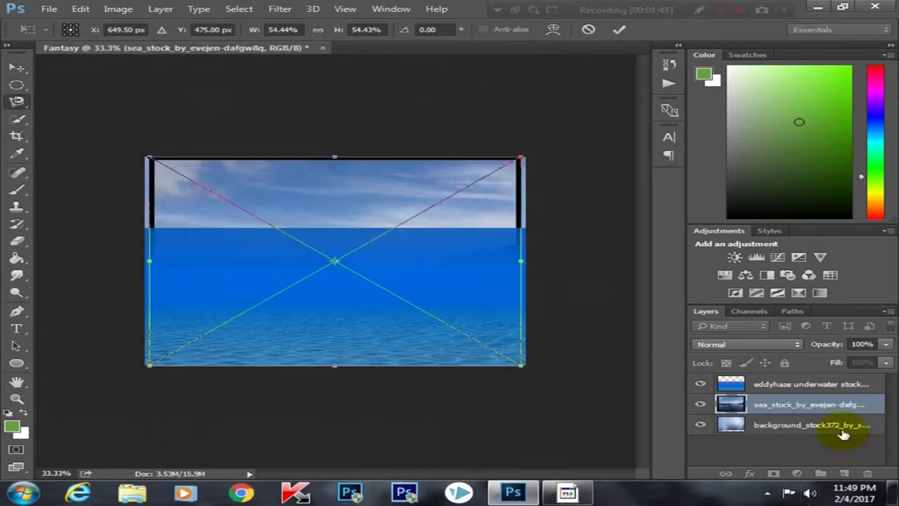
pyautogui.press('Return')
pyautogui.moveTo(843, 406)
pyautogui.mouseDown()
pyautogui.moveTo(843, 373)
pyautogui.moveTo(845, 413)
pyautogui.mouseUp()
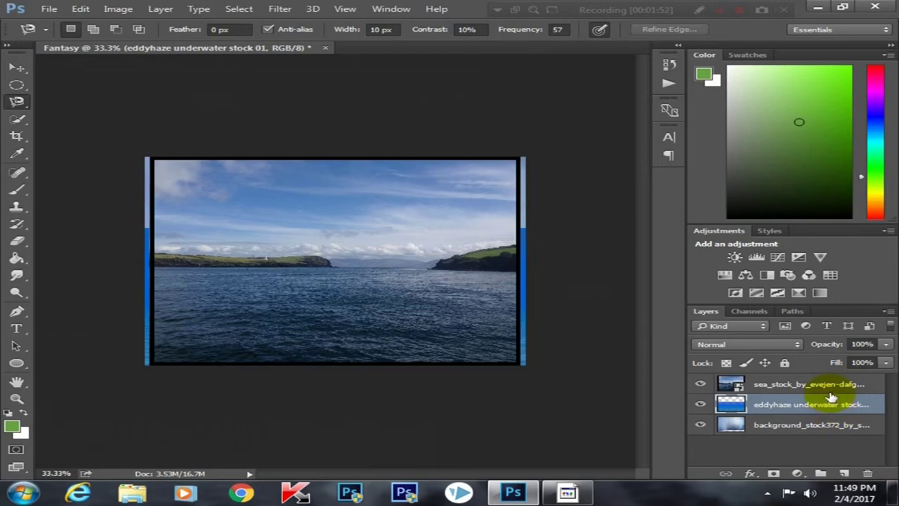
pyautogui.rightClick(851, 385)
pyautogui.click(491, 290)
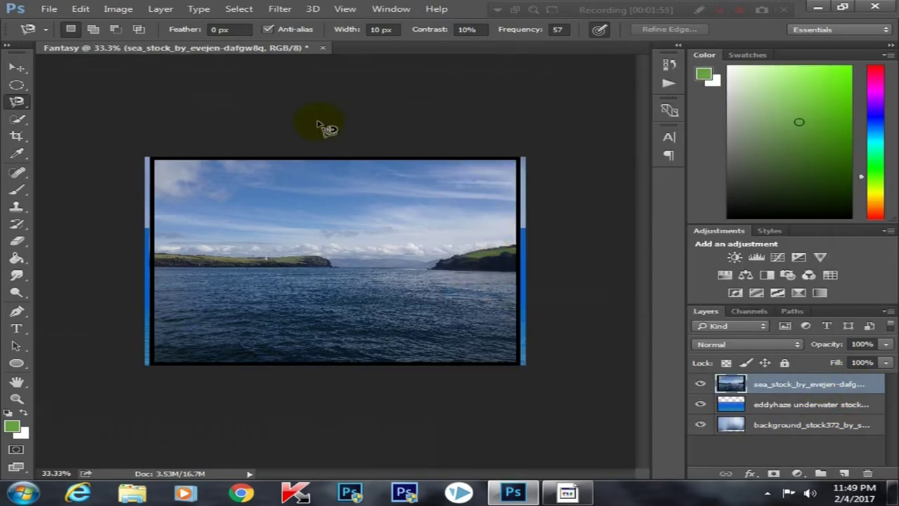
# - Free-transform the sea_stock photo to span the canvas width over the upper area
pyautogui.hotkey('ctrl', '-')
pyautogui.hotkey('ctrl', 't')
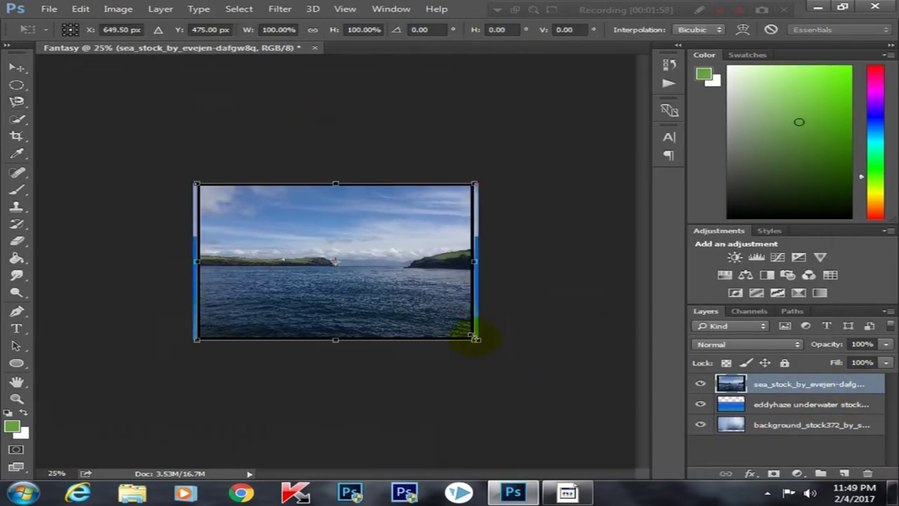
pyautogui.moveTo(476, 337); pyautogui.dragTo(414, 287)
pyautogui.moveTo(414, 184); pyautogui.dragTo(450, 156)
pyautogui.moveTo(281, 158); pyautogui.dragTo(281, 148)
pyautogui.moveTo(208, 143); pyautogui.dragTo(190, 134)
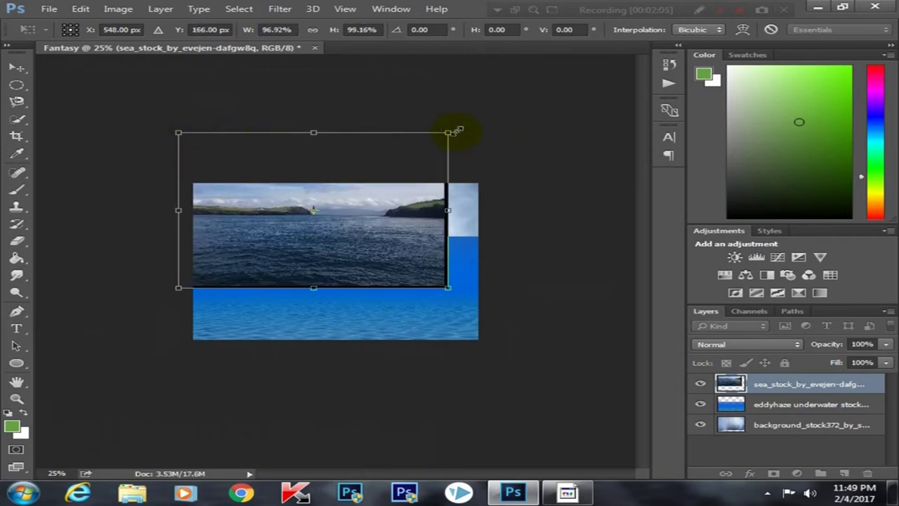
pyautogui.moveTo(446, 133); pyautogui.dragTo(505, 100)
pyautogui.moveTo(403, 205); pyautogui.dragTo(395, 238)
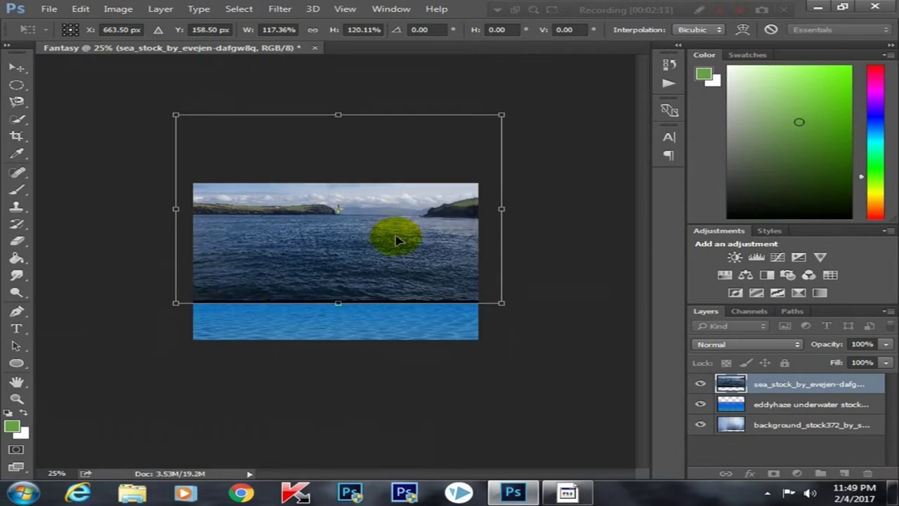
pyautogui.press('Return')
# - Nudge the sea photo down just above the underwater strip and add a layer mask
pyautogui.press('l')
pyautogui.hotkey('ctrl', '+')
pyautogui.hotkey('ctrl', '+')
pyautogui.hotkey('ctrl', '-')
pyautogui.press('v')
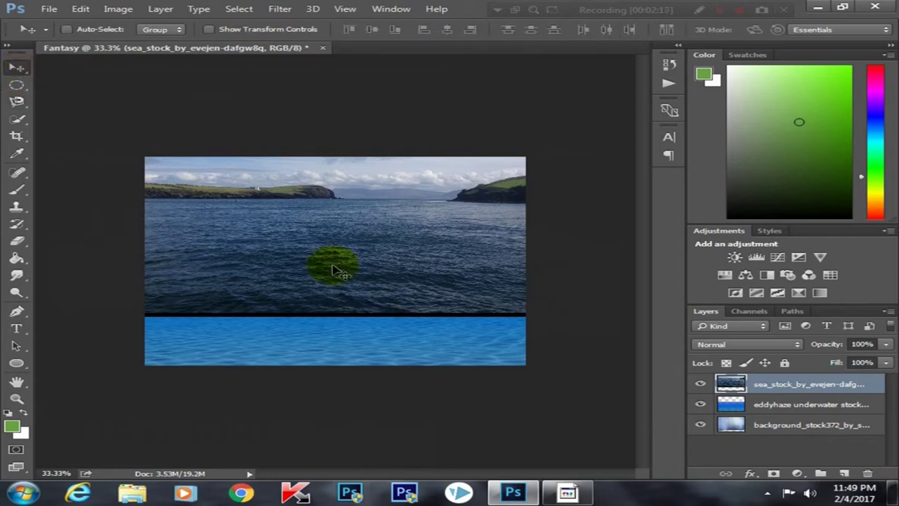
pyautogui.moveTo(346, 274); pyautogui.dragTo(355, 283)
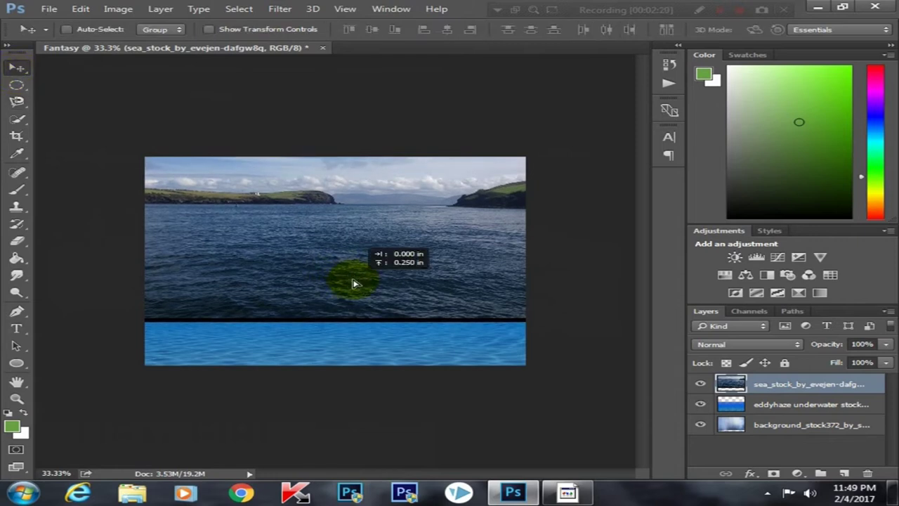
pyautogui.click(774, 474)
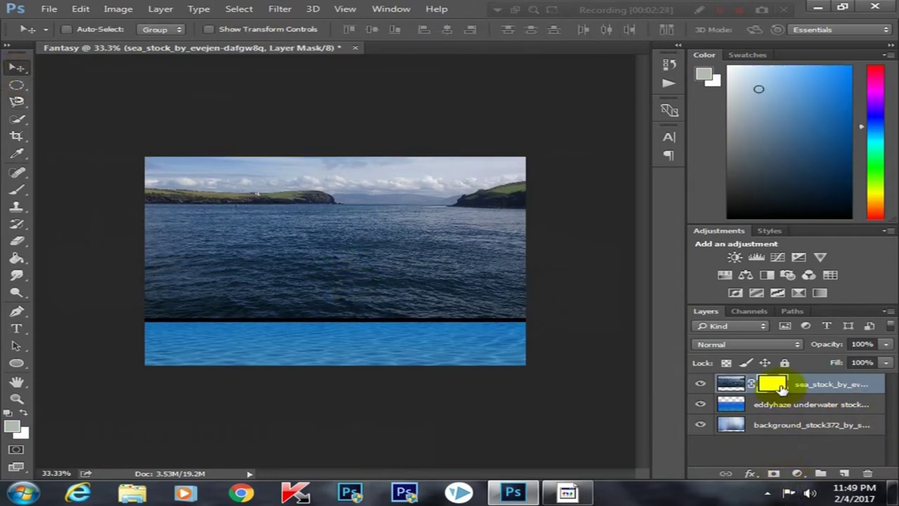
# - Paint black on the sea photo's mask to remove the sky, hills and dark seam
pyautogui.doubleClick(772, 383)
pyautogui.click(757, 160)
pyautogui.click(17, 191)
pyautogui.click(23, 415)
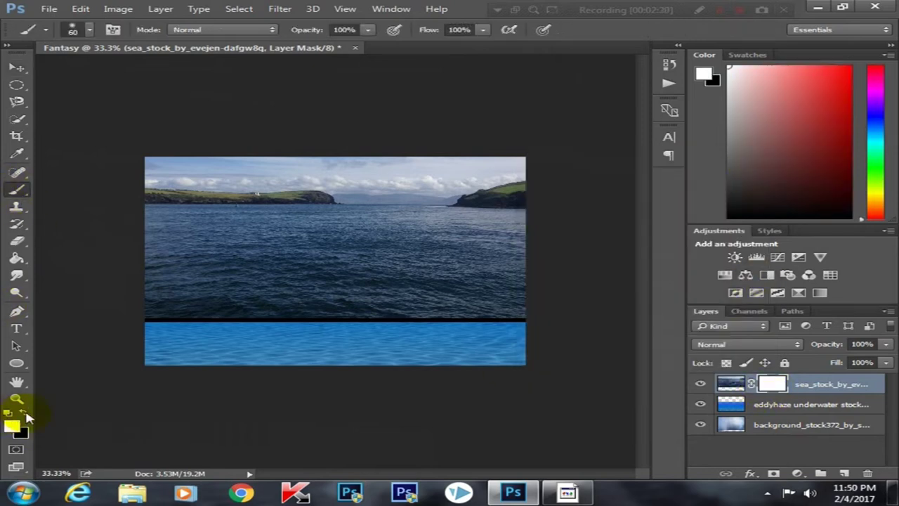
pyautogui.moveTo(153, 181)
pyautogui.mouseDown()
pyautogui.moveTo(512, 181)
pyautogui.moveTo(431, 176)
pyautogui.moveTo(309, 183)
pyautogui.moveTo(293, 174)
pyautogui.moveTo(325, 182)
pyautogui.moveTo(157, 197)
pyautogui.moveTo(552, 200)
pyautogui.mouseUp()
pyautogui.press('[')
pyautogui.press('[')
pyautogui.press('[')
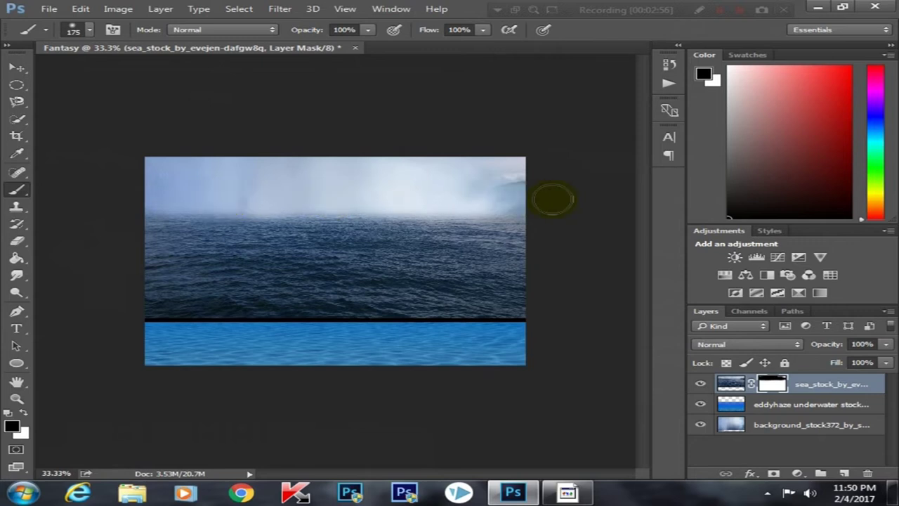
pyautogui.moveTo(184, 204); pyautogui.dragTo(569, 202)
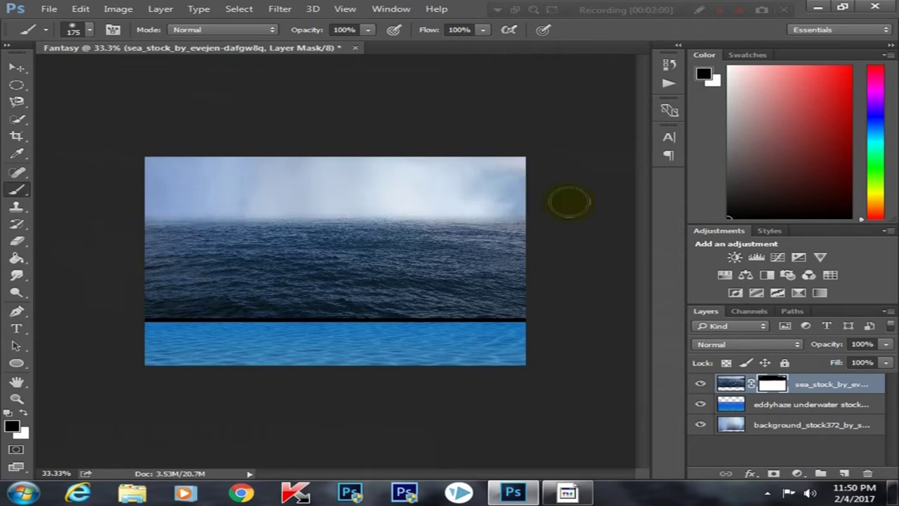
pyautogui.moveTo(218, 198)
pyautogui.mouseDown()
pyautogui.moveTo(501, 175)
pyautogui.moveTo(151, 175)
pyautogui.moveTo(495, 172)
pyautogui.moveTo(163, 200)
pyautogui.moveTo(477, 173)
pyautogui.mouseUp()
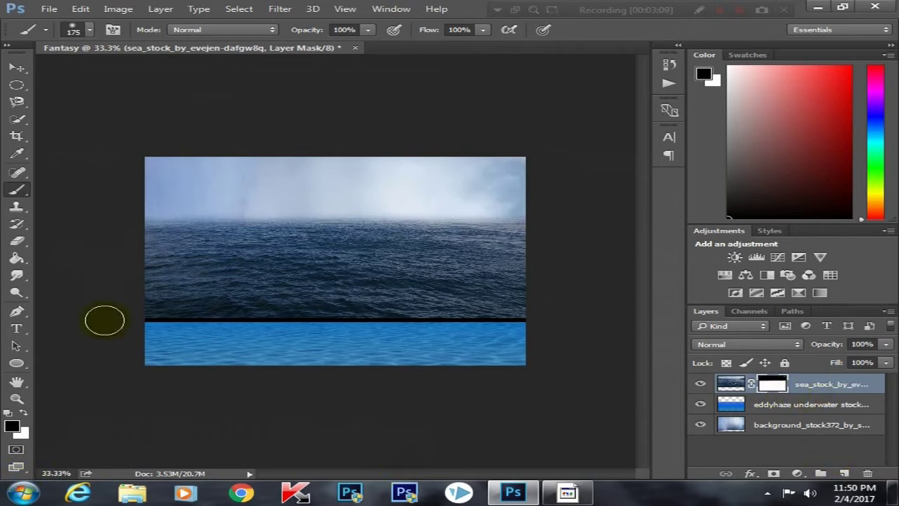
pyautogui.hotkey('ctrl', '+')
pyautogui.moveTo(81, 349)
pyautogui.mouseDown()
pyautogui.moveTo(61, 351)
pyautogui.moveTo(675, 349)
pyautogui.mouseUp()
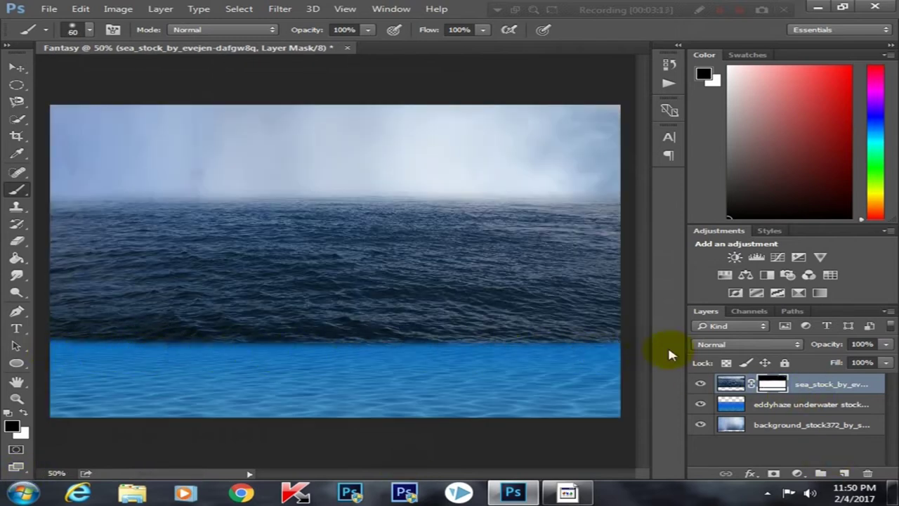
pyautogui.hotkey('ctrl', '-')
# - Scale the sea photo up slightly so the seam disappears
pyautogui.hotkey('ctrl', 't')
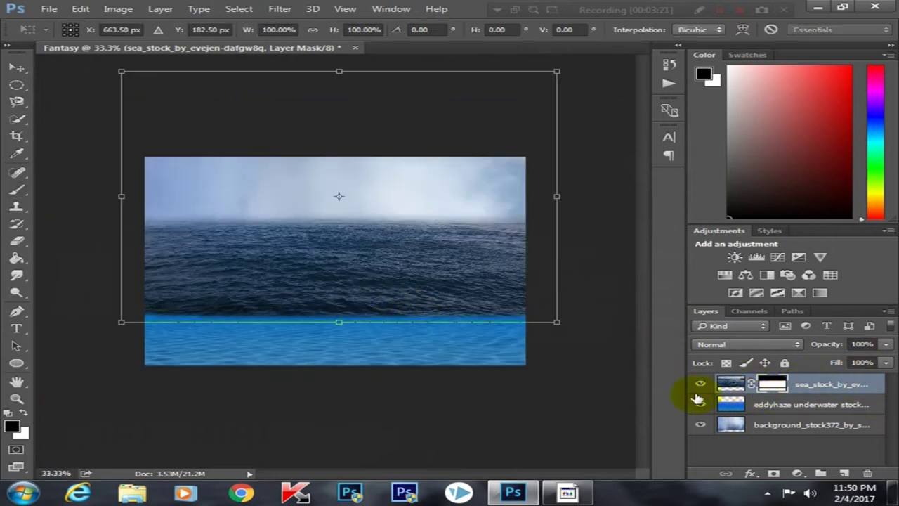
pyautogui.moveTo(553, 322); pyautogui.dragTo(557, 323)
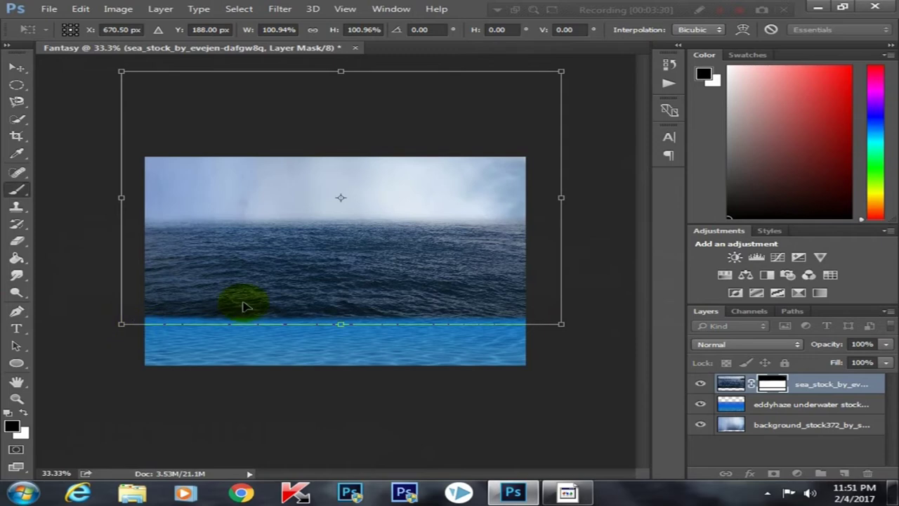
pyautogui.press('Return')
pyautogui.hotkey('ctrl', '+')
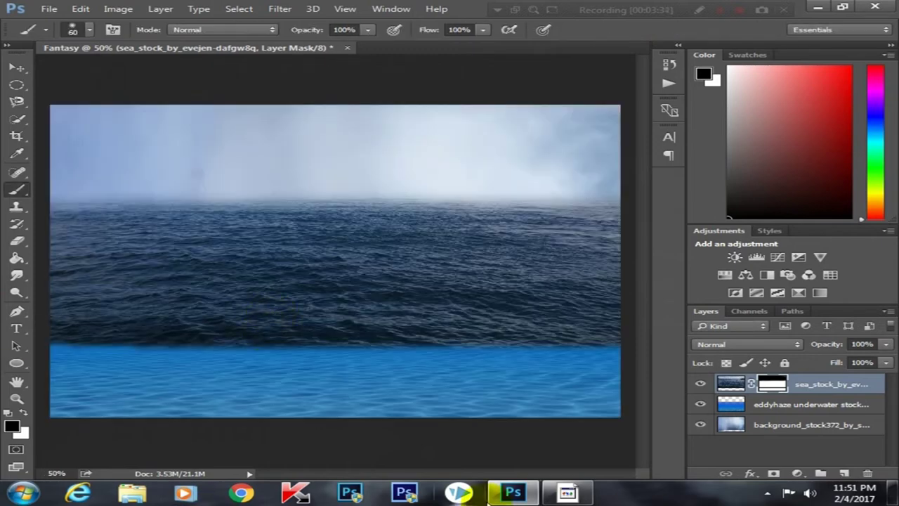
pyautogui.click(779, 407)
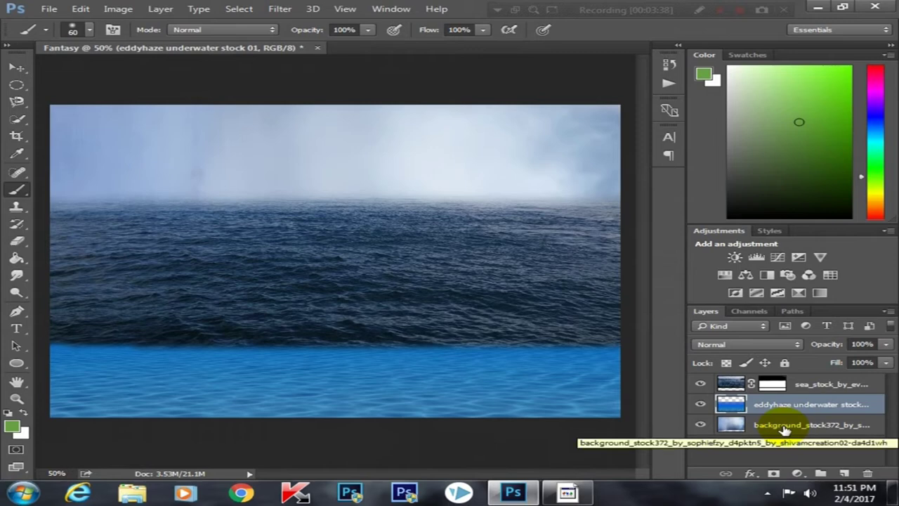
# - Add an Exposure adjustment at -2.31 above the background sky layer
pyautogui.click(785, 430)
pyautogui.click(798, 473)
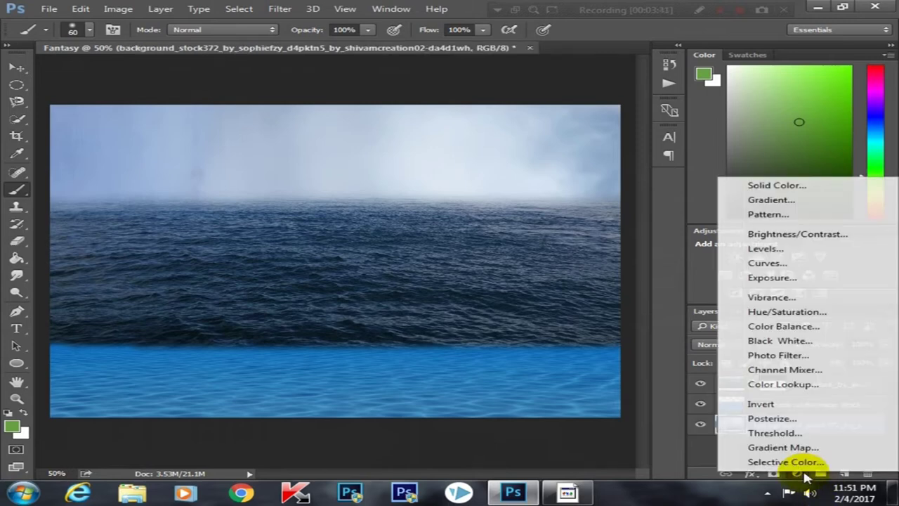
pyautogui.click(772, 278)
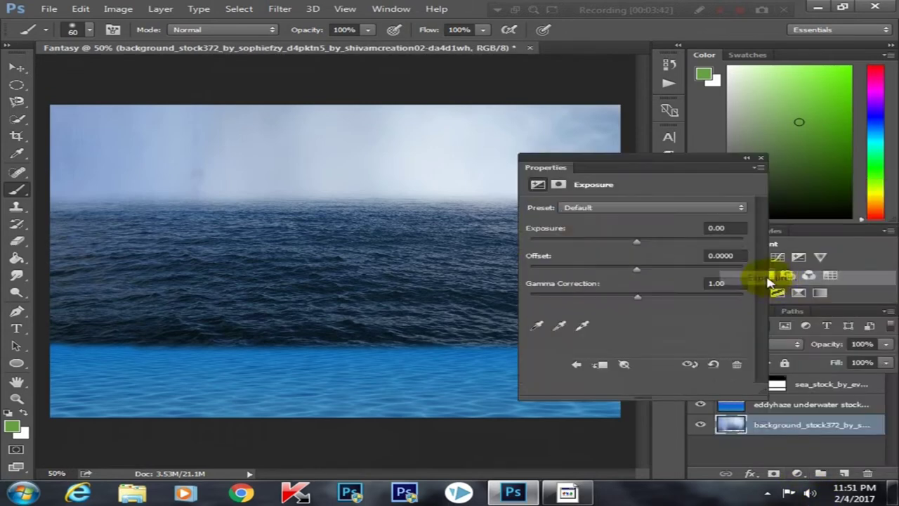
pyautogui.moveTo(630, 243); pyautogui.dragTo(599, 243)
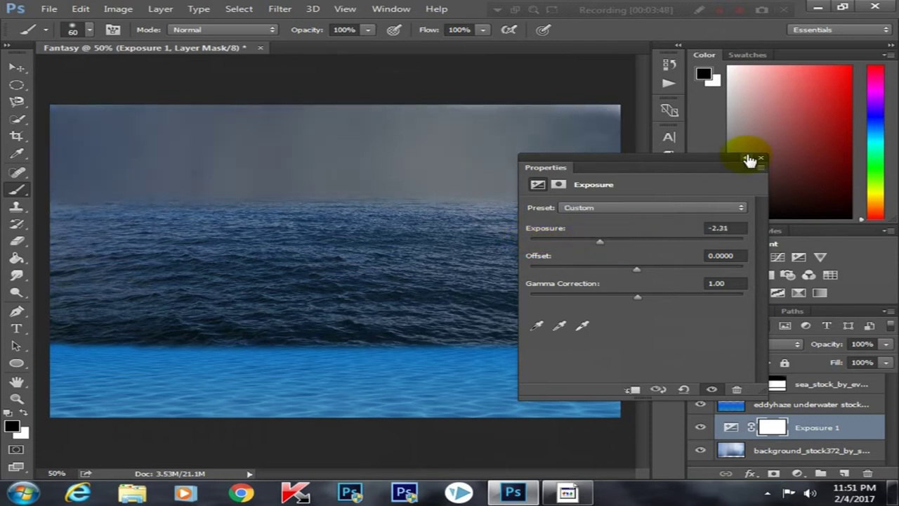
pyautogui.click(760, 159)
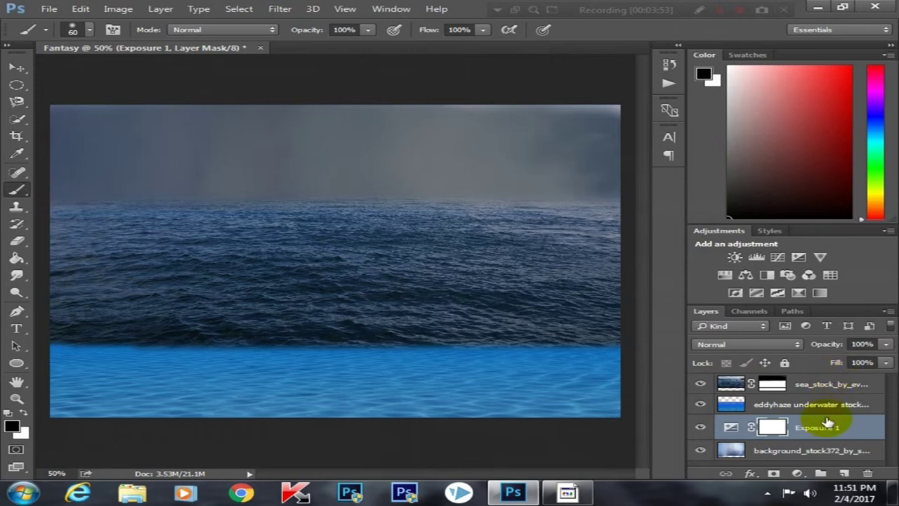
# - Add a Levels adjustment clipped to the underwater layer, raising the input black point
pyautogui.click(807, 403)
pyautogui.click(797, 472)
pyautogui.click(773, 247)
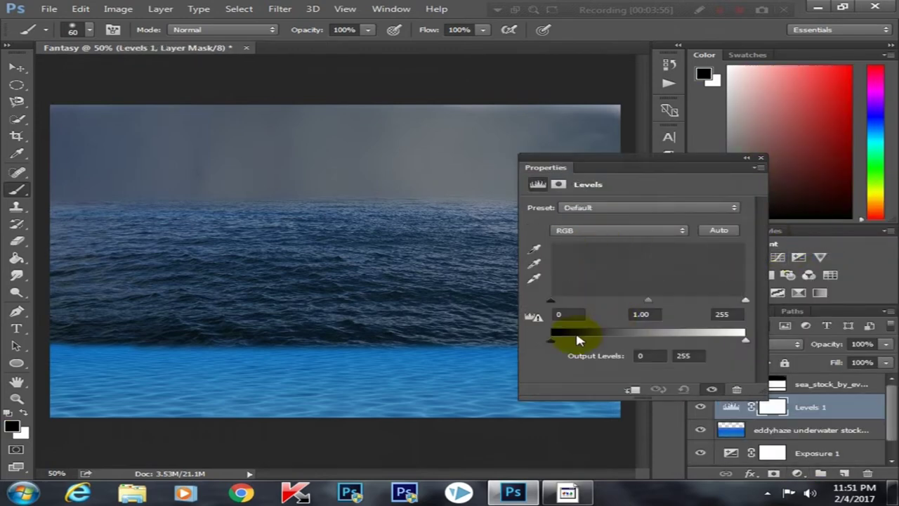
pyautogui.moveTo(551, 340); pyautogui.dragTo(588, 344)
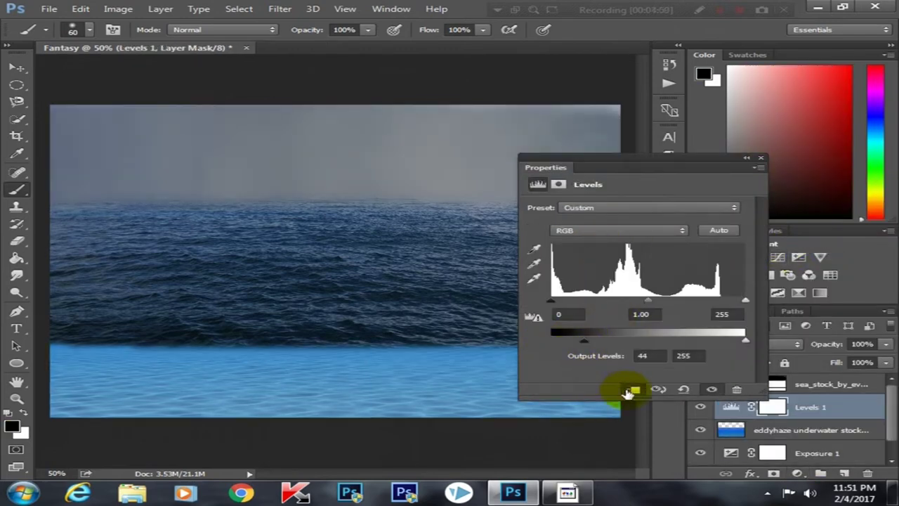
pyautogui.click(629, 390)
pyautogui.moveTo(582, 343); pyautogui.dragTo(552, 341)
pyautogui.moveTo(560, 306)
pyautogui.mouseDown()
pyautogui.moveTo(609, 307)
pyautogui.moveTo(595, 305)
pyautogui.mouseUp()
pyautogui.moveTo(670, 301); pyautogui.dragTo(685, 306)
pyautogui.click(761, 157)
# - Add a Hue/Saturation adjustment with Saturation at -63
pyautogui.click(796, 476)
pyautogui.click(755, 231)
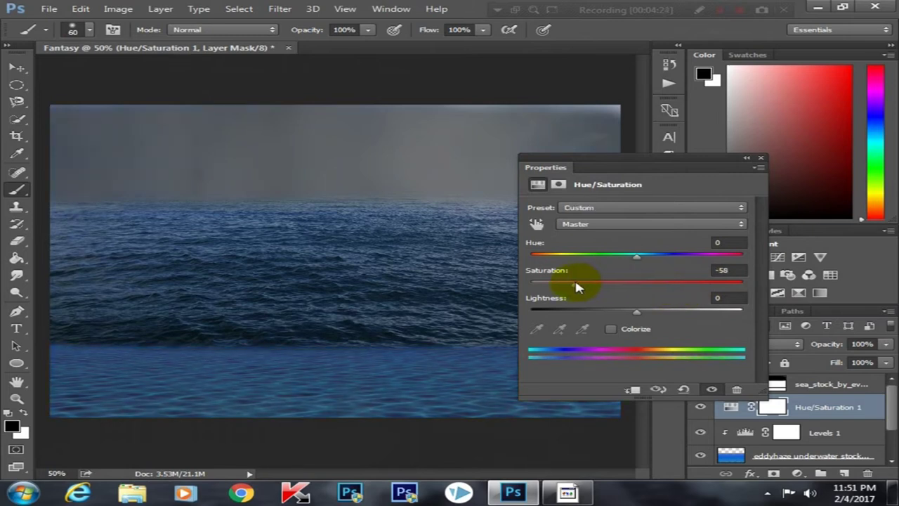
pyautogui.moveTo(565, 288); pyautogui.dragTo(556, 288)
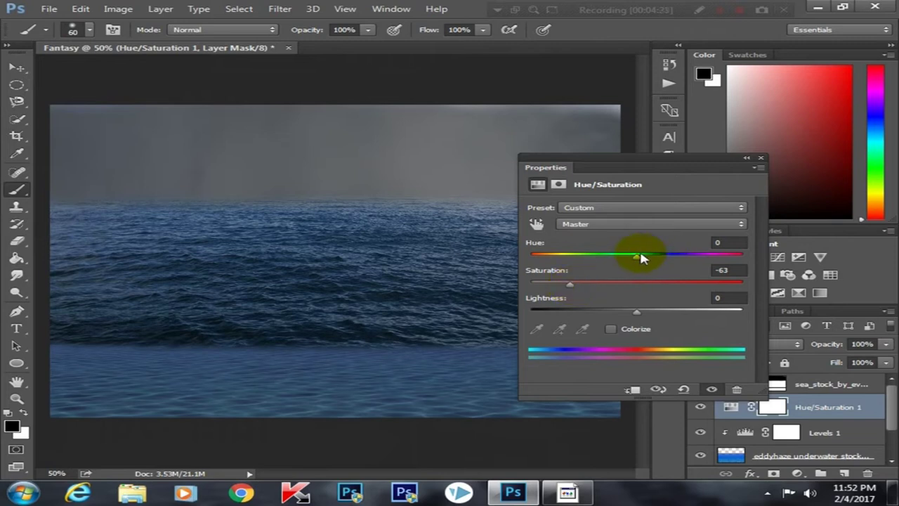
pyautogui.click(761, 159)
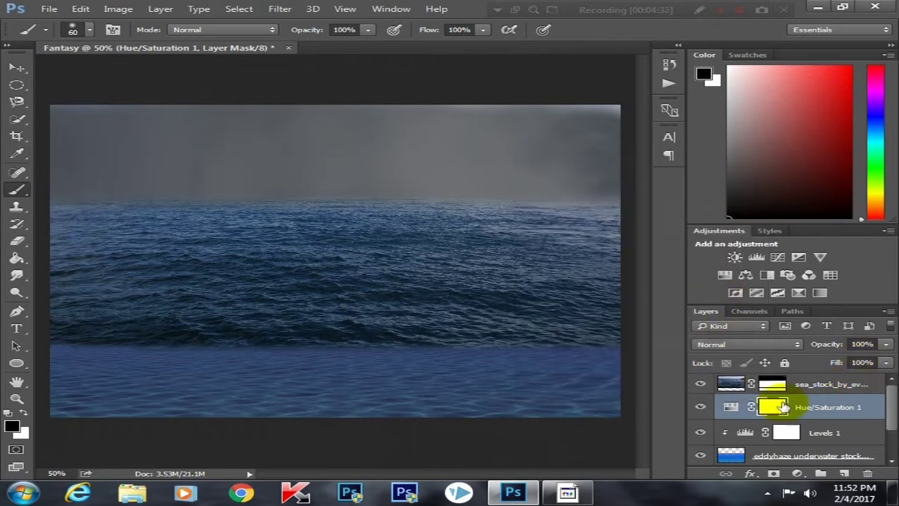
pyautogui.click(797, 473)
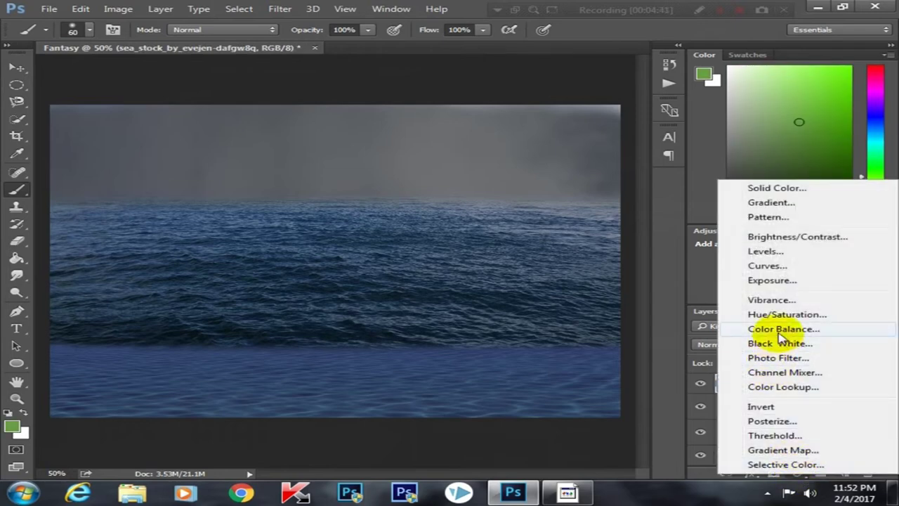
# - Add an Exposure adjustment of -0.88 clipped to the sea photo
pyautogui.click(773, 280)
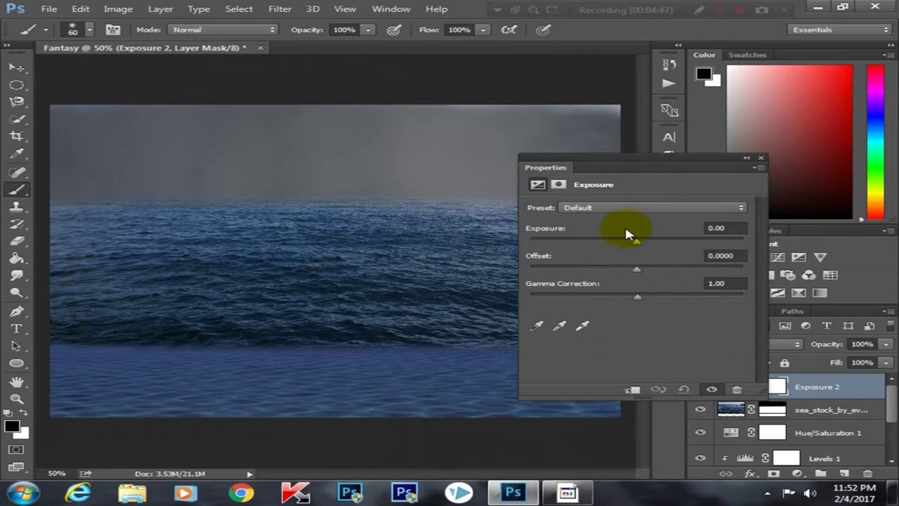
pyautogui.moveTo(635, 240); pyautogui.dragTo(628, 241)
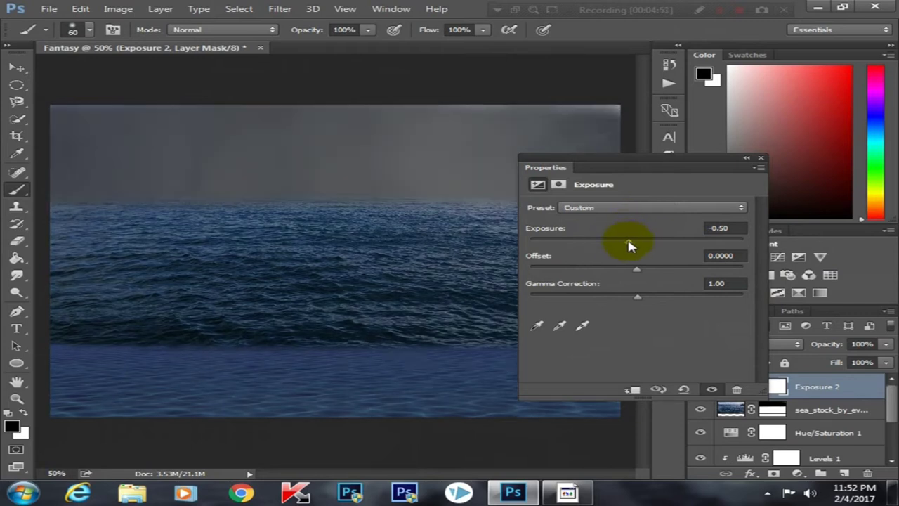
pyautogui.click(633, 391)
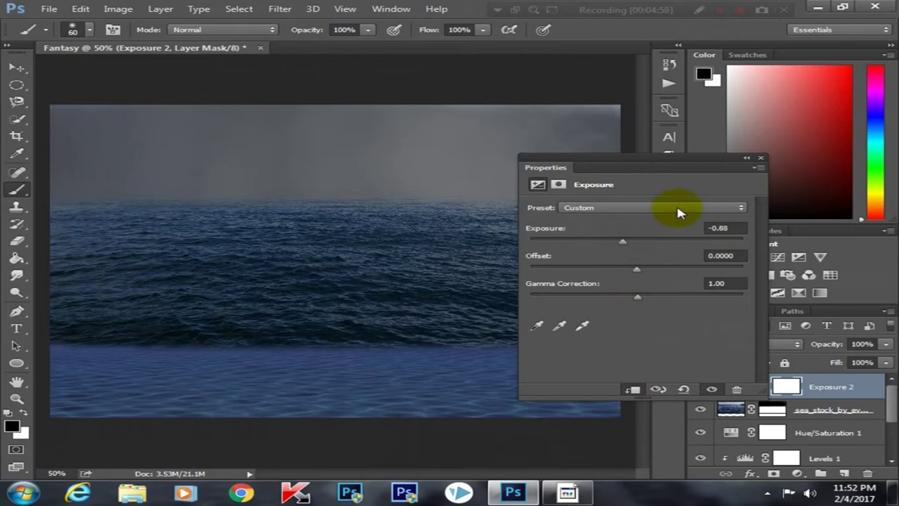
pyautogui.click(760, 158)
pyautogui.hotkey('ctrl', '-')
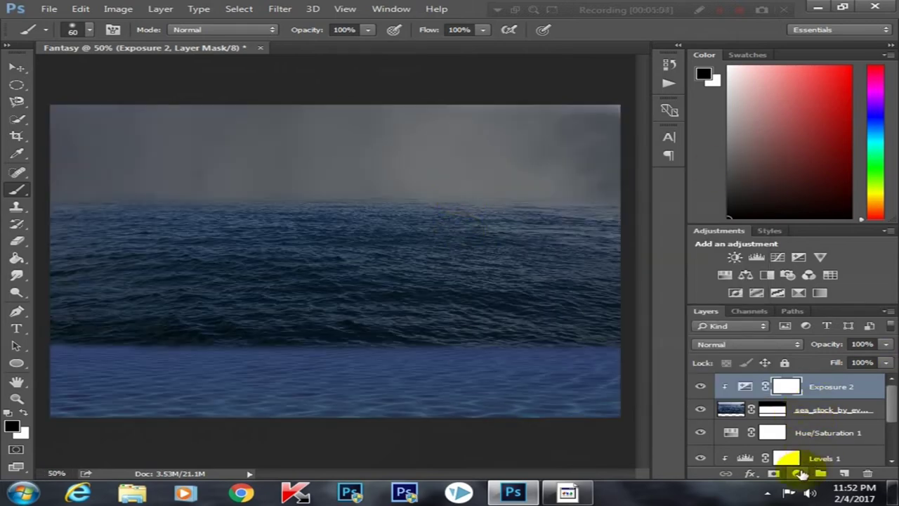
# - Add a Brightness/Contrast adjustment layer with brightness -12
pyautogui.click(798, 473)
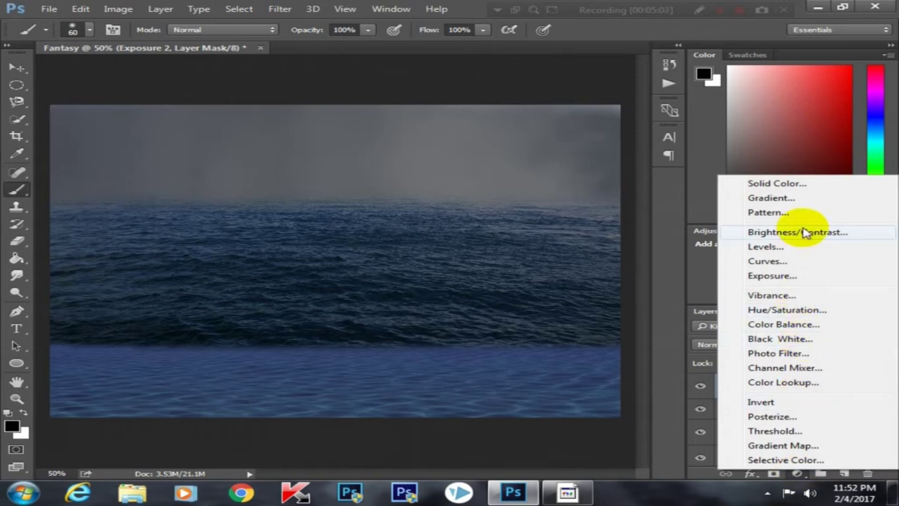
pyautogui.click(800, 231)
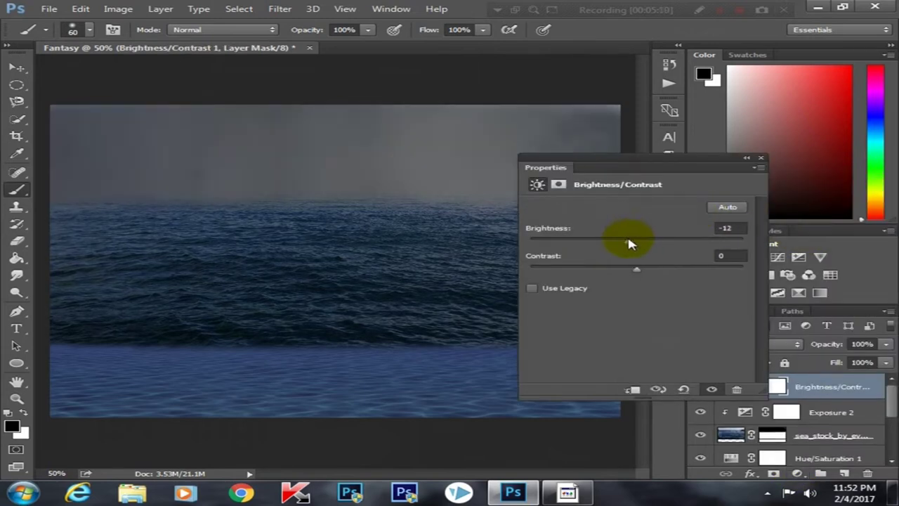
pyautogui.click(760, 158)
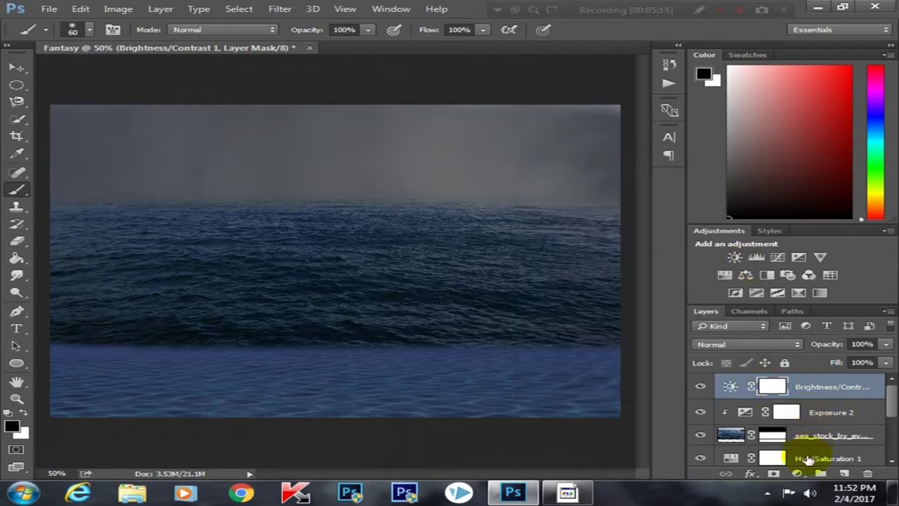
pyautogui.click(812, 386)
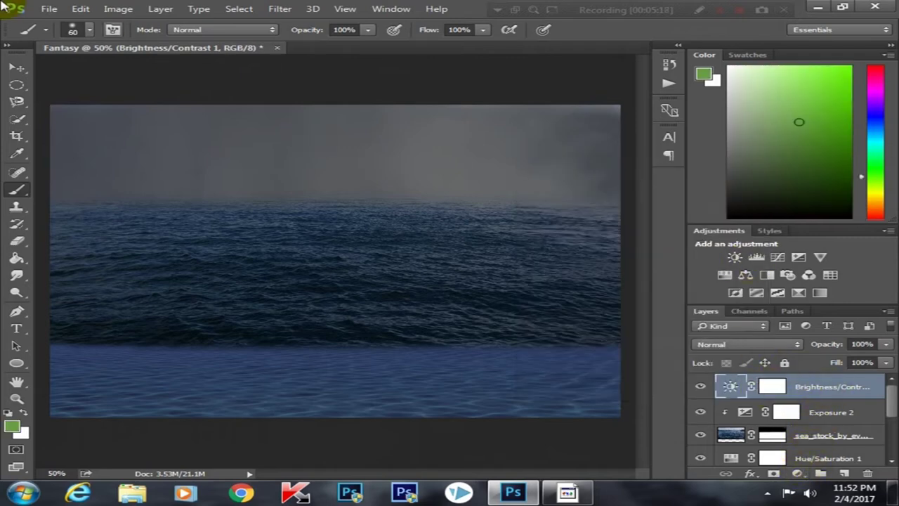
# - Place Embedded the Elephant.png image into the composite
pyautogui.click(48, 8)
pyautogui.click(78, 253)
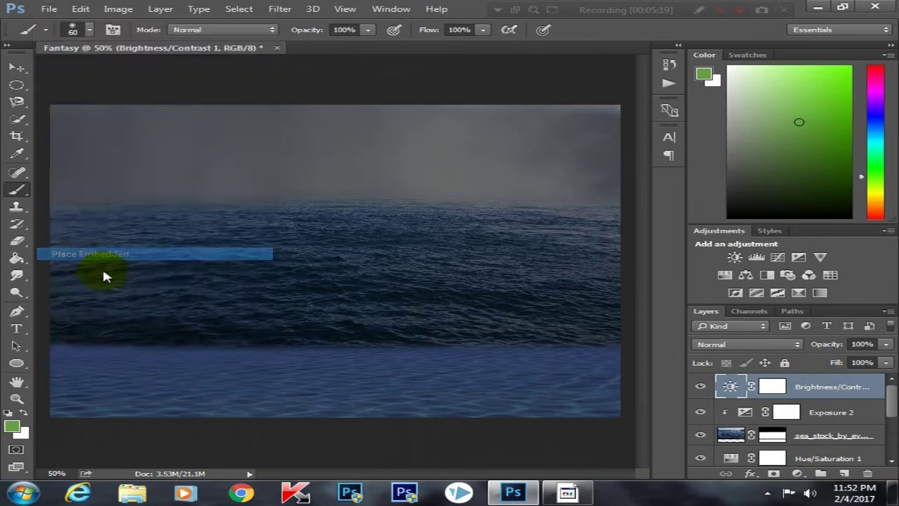
pyautogui.click(213, 257)
pyautogui.click(403, 317)
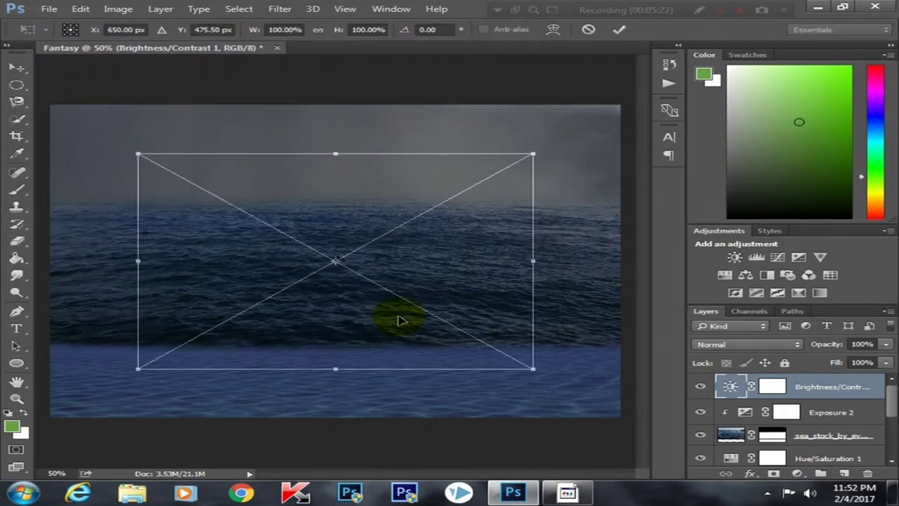
# - Enlarge the elephant to about 130% and position it over the sea
pyautogui.hotkey('ctrl', '-')
pyautogui.moveTo(468, 328); pyautogui.dragTo(508, 368)
pyautogui.moveTo(466, 305); pyautogui.dragTo(436, 311)
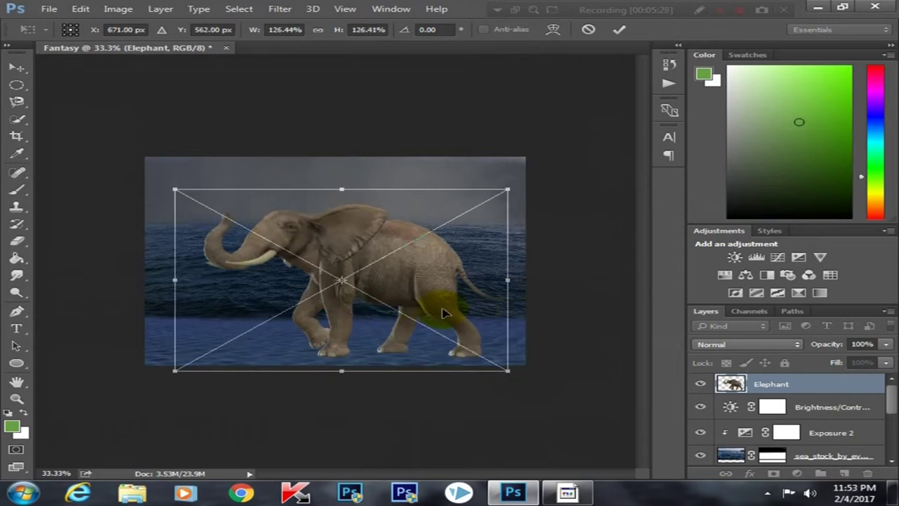
pyautogui.moveTo(173, 189); pyautogui.dragTo(158, 182)
pyautogui.moveTo(372, 247); pyautogui.dragTo(365, 244)
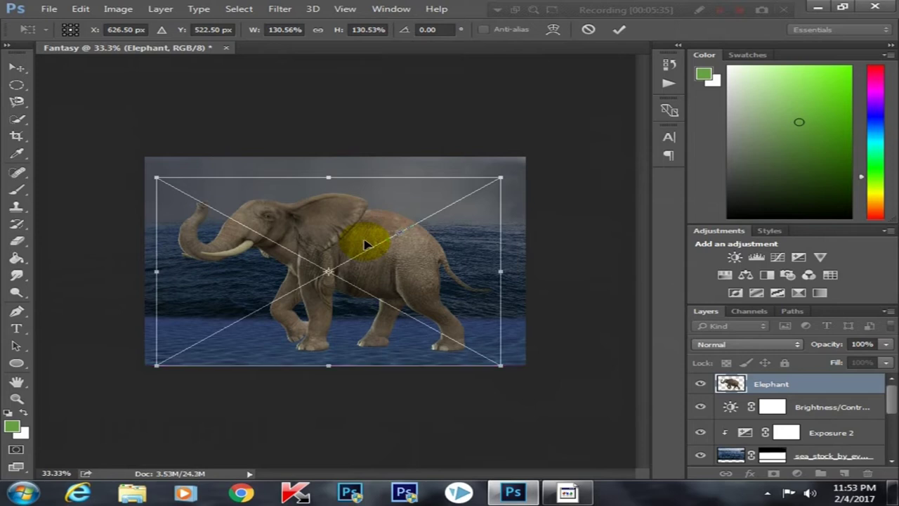
pyautogui.press('Return')
pyautogui.hotkey('ctrl', '+')
# - Shift the elephant right and re-transform it to about 137%
pyautogui.click(18, 68)
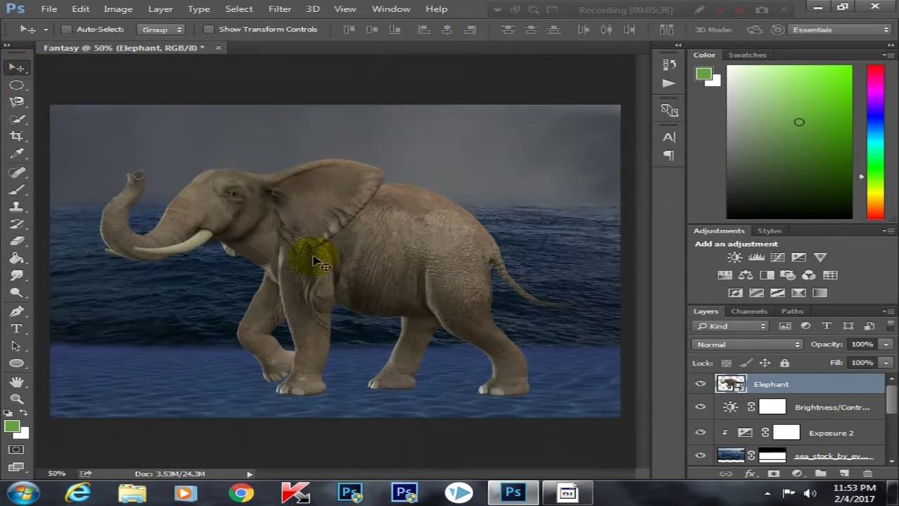
pyautogui.moveTo(319, 263)
pyautogui.mouseDown()
pyautogui.moveTo(365, 263)
pyautogui.moveTo(371, 241)
pyautogui.moveTo(392, 244)
pyautogui.mouseUp()
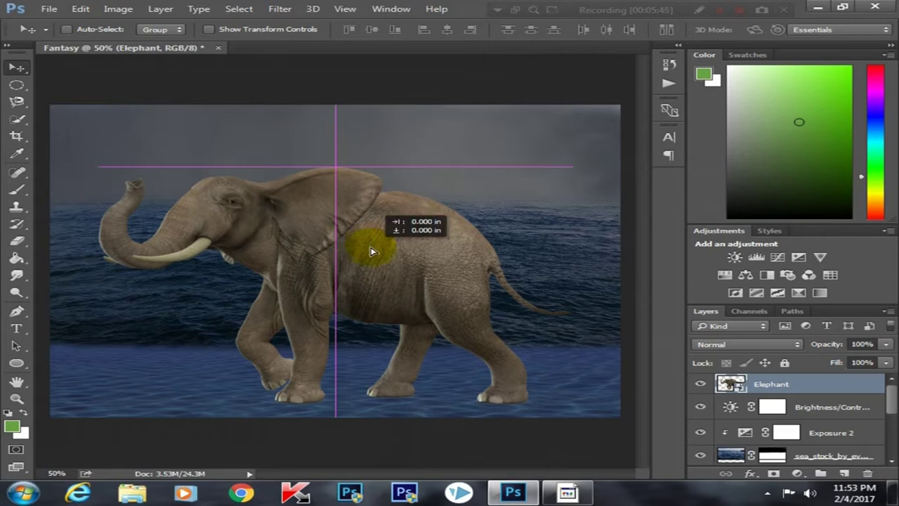
pyautogui.hotkey('ctrl', '-')
pyautogui.hotkey('ctrl', 't')
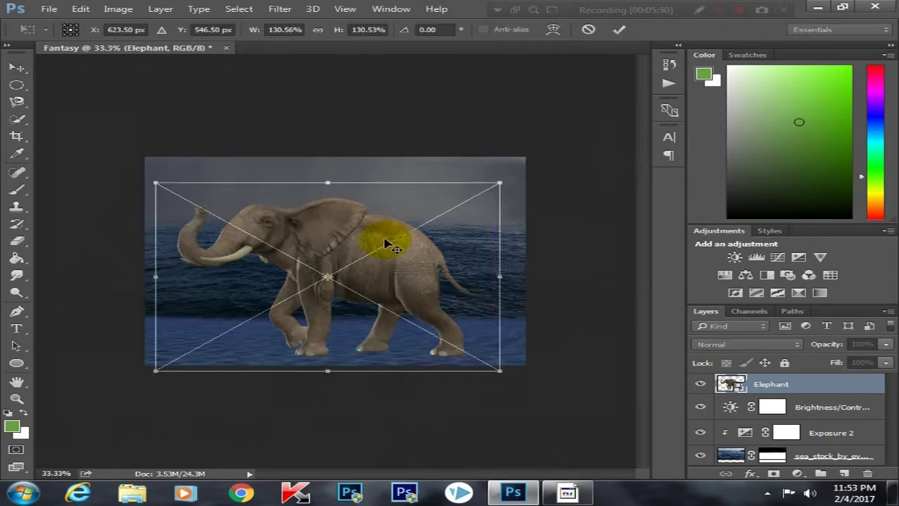
pyautogui.moveTo(525, 157); pyautogui.dragTo(505, 179)
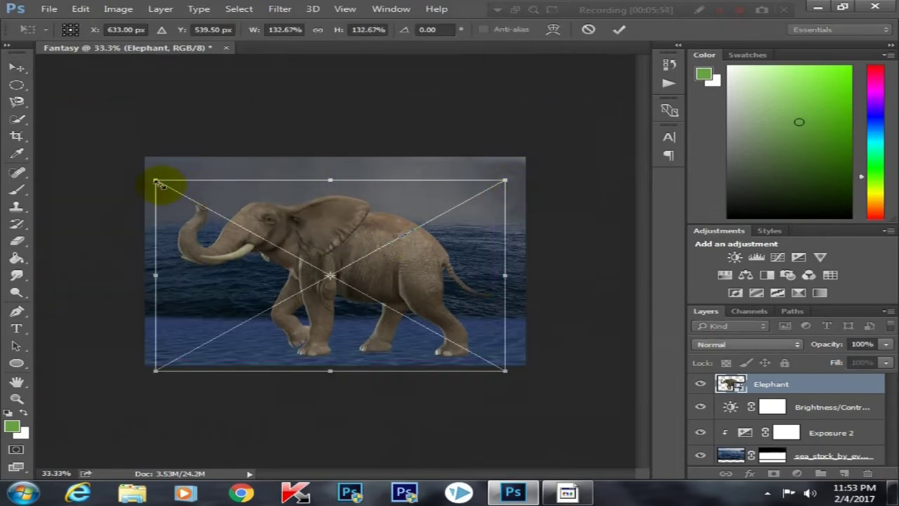
pyautogui.moveTo(156, 180); pyautogui.dragTo(142, 173)
pyautogui.moveTo(431, 215); pyautogui.dragTo(440, 222)
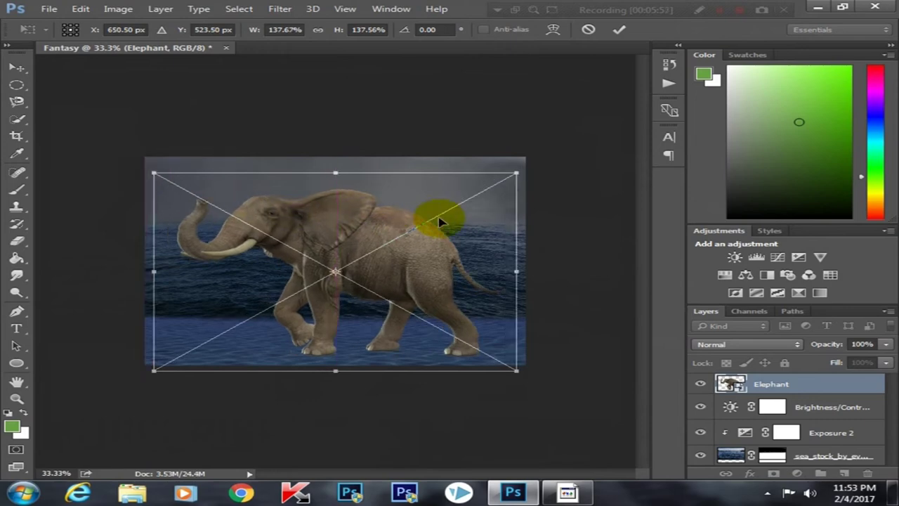
pyautogui.press('Return')
pyautogui.hotkey('ctrl', '+')
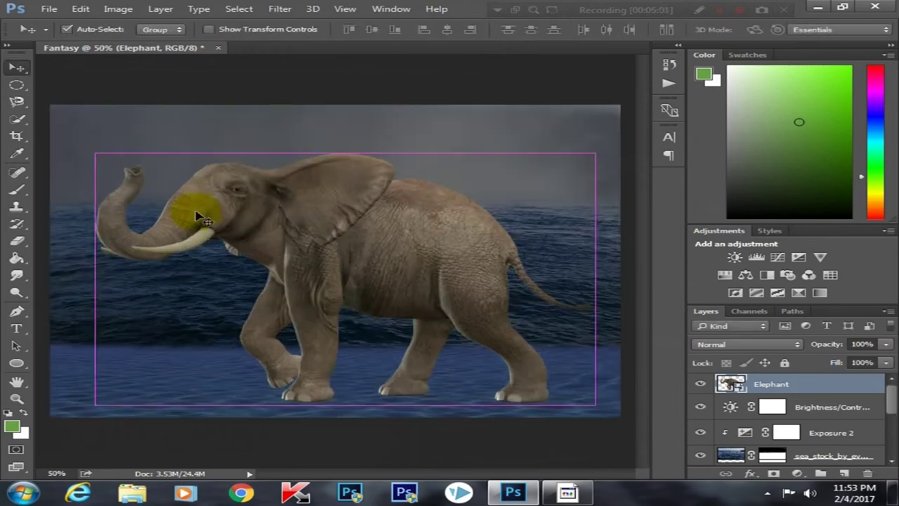
pyautogui.rightClick(792, 384)
# - Rasterize the Elephant layer and fill a new Layer 1 with 50% gray
pyautogui.click(544, 295)
pyautogui.click(844, 473)
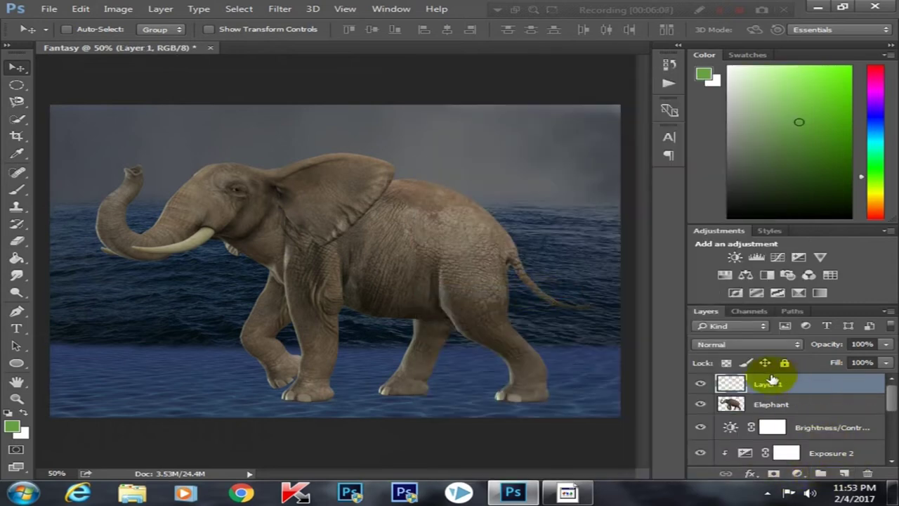
pyautogui.click(80, 9)
pyautogui.click(140, 181)
pyautogui.click(461, 133)
pyautogui.click(458, 220)
pyautogui.click(461, 133)
pyautogui.click(467, 230)
pyautogui.click(558, 135)
# - Set Layer 1 to Soft Light and clip it to the Elephant layer
pyautogui.press('v')
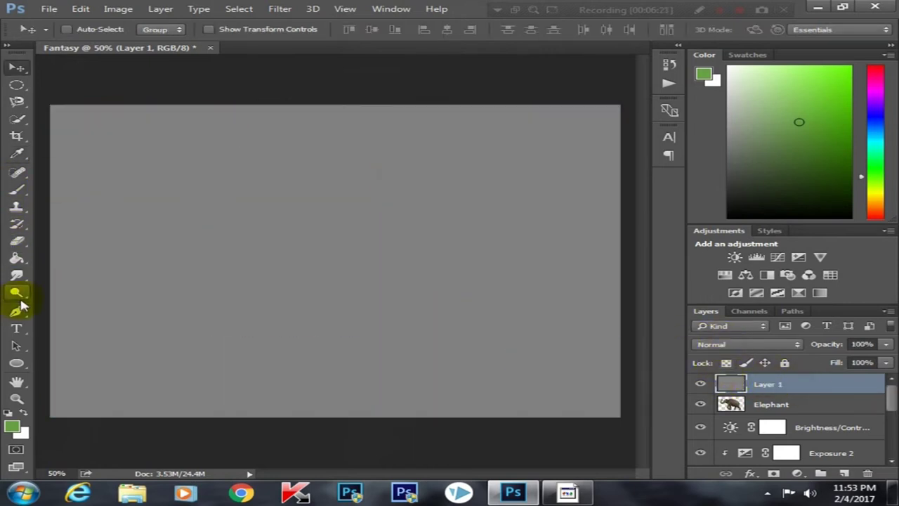
pyautogui.click(755, 344)
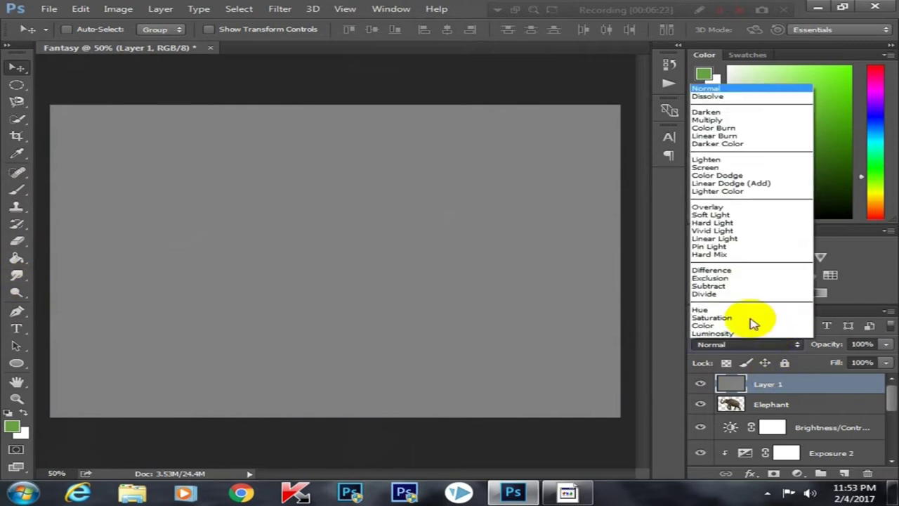
pyautogui.click(734, 214)
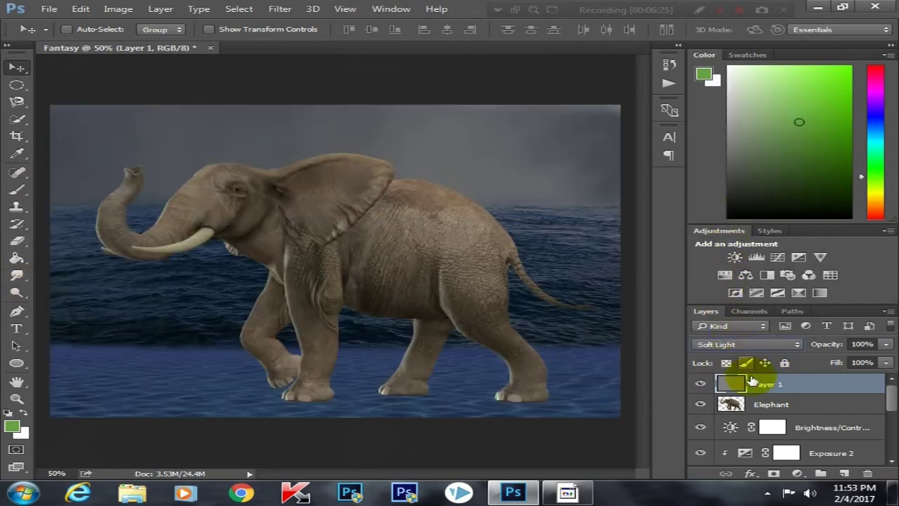
pyautogui.rightClick(815, 387)
pyautogui.click(491, 299)
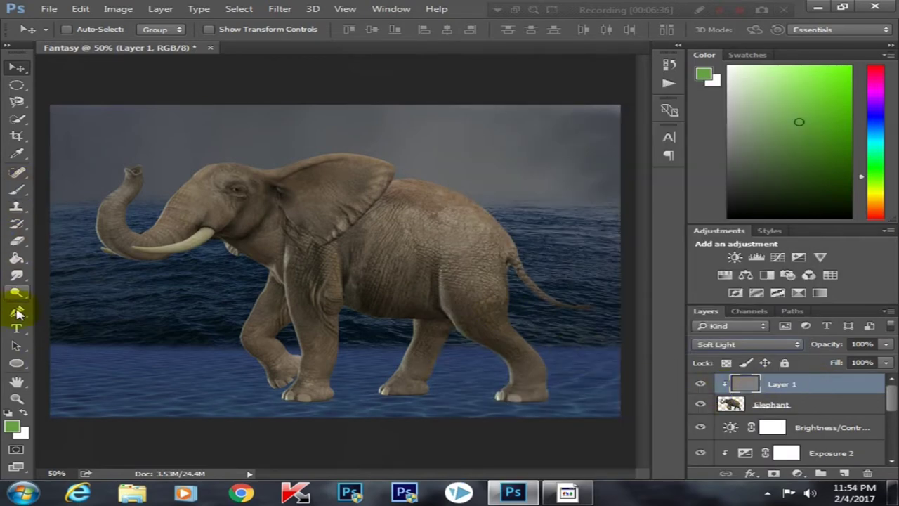
pyautogui.click(17, 260)
pyautogui.click(17, 292)
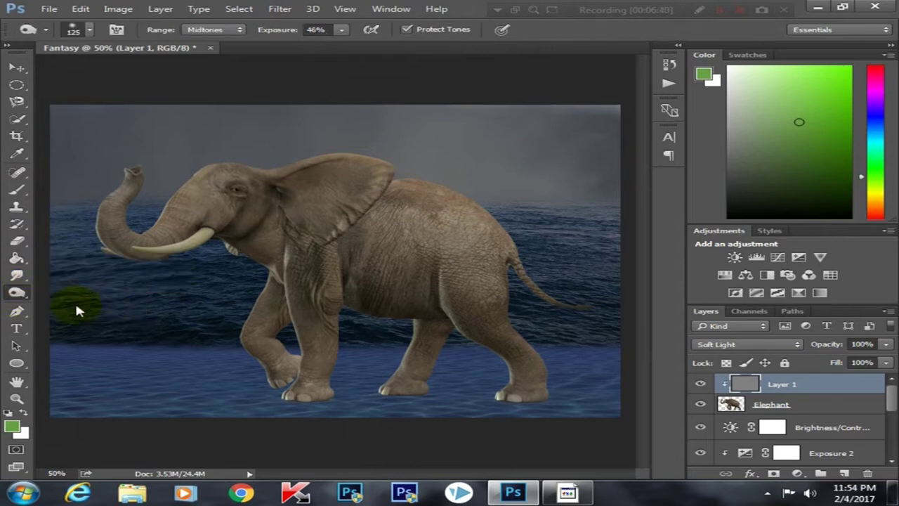
# - Dodge the elephant's belly, legs, chest, neck and tusk on the gray layer
pyautogui.click(341, 29)
pyautogui.rightClick(337, 242)
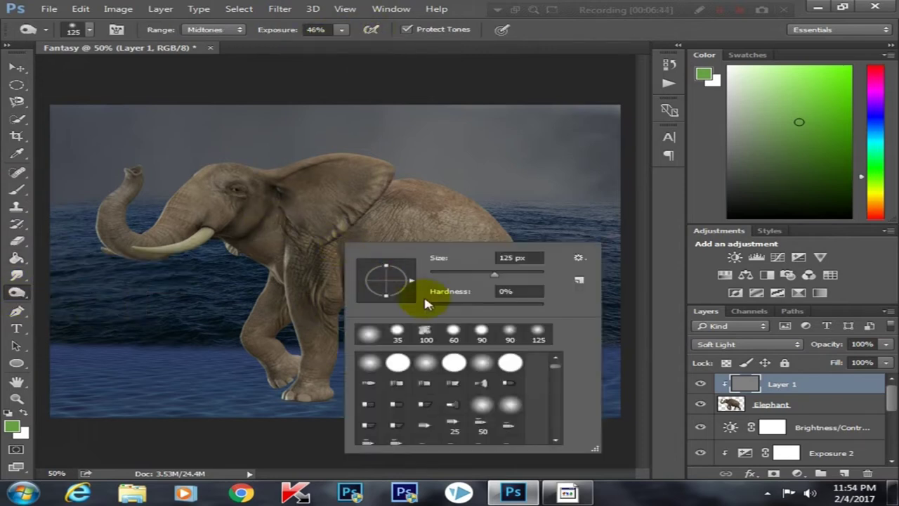
pyautogui.press('Return')
pyautogui.moveTo(335, 274); pyautogui.dragTo(354, 303)
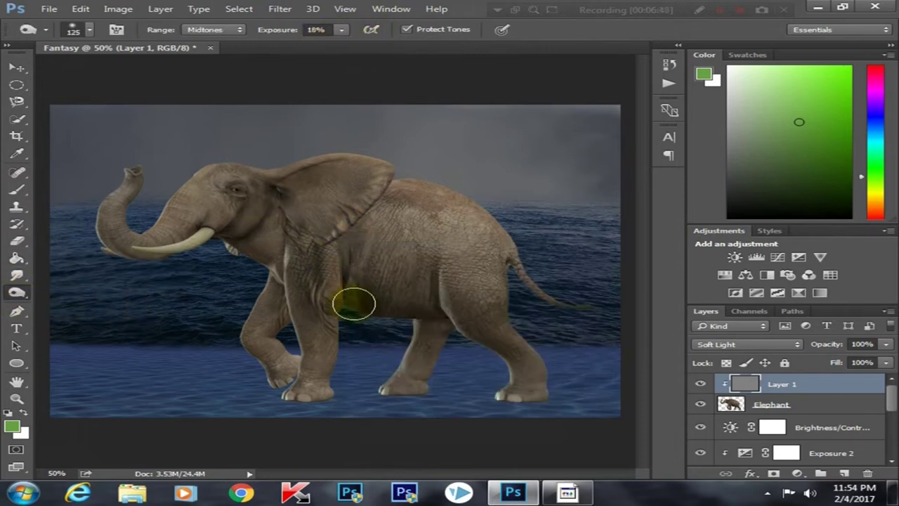
pyautogui.moveTo(474, 306); pyautogui.dragTo(454, 307)
pyautogui.moveTo(295, 300); pyautogui.dragTo(271, 329)
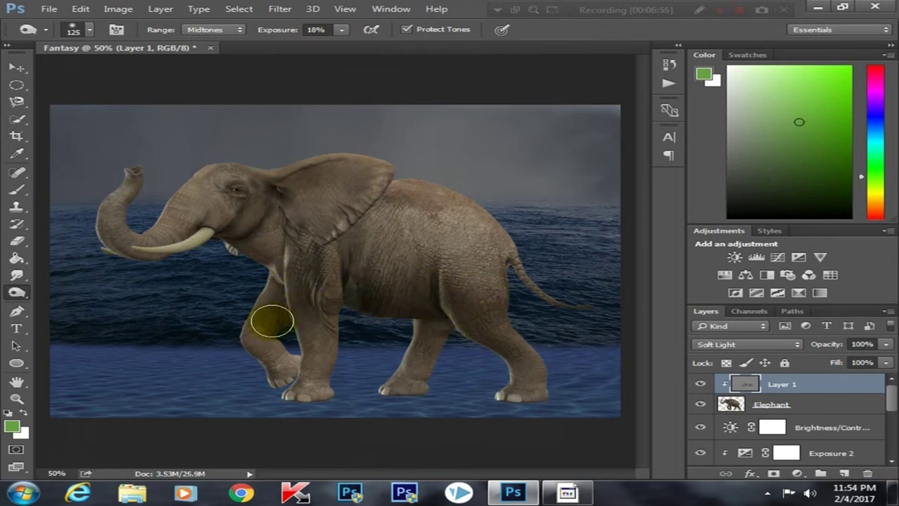
pyautogui.moveTo(249, 294)
pyautogui.mouseDown()
pyautogui.moveTo(307, 253)
pyautogui.moveTo(272, 236)
pyautogui.mouseUp()
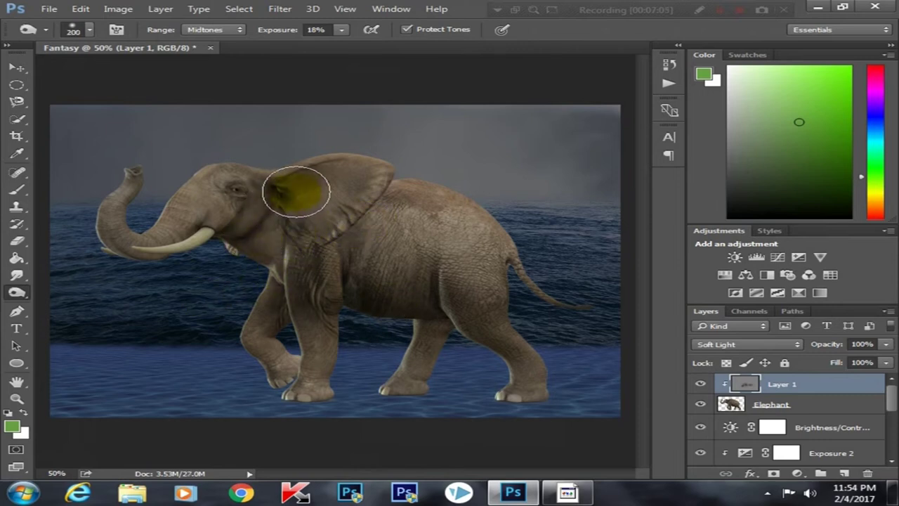
pyautogui.moveTo(226, 242)
pyautogui.mouseDown()
pyautogui.moveTo(115, 233)
pyautogui.moveTo(184, 242)
pyautogui.mouseUp()
# - Dodge the trunk and back with a 90 px brush at 36% exposure, ending at 9%
pyautogui.press('[')
pyautogui.press('[')
pyautogui.press('[')
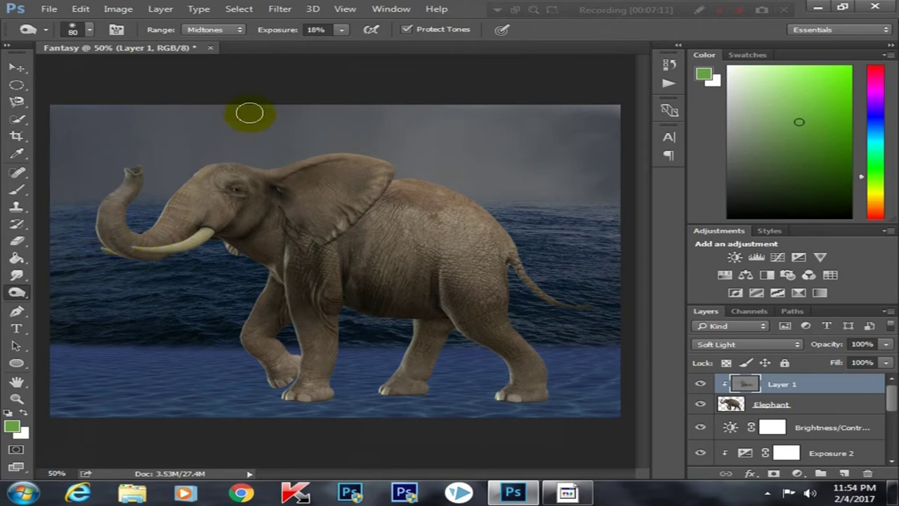
pyautogui.moveTo(342, 30); pyautogui.dragTo(359, 43)
pyautogui.moveTo(106, 186); pyautogui.dragTo(92, 222)
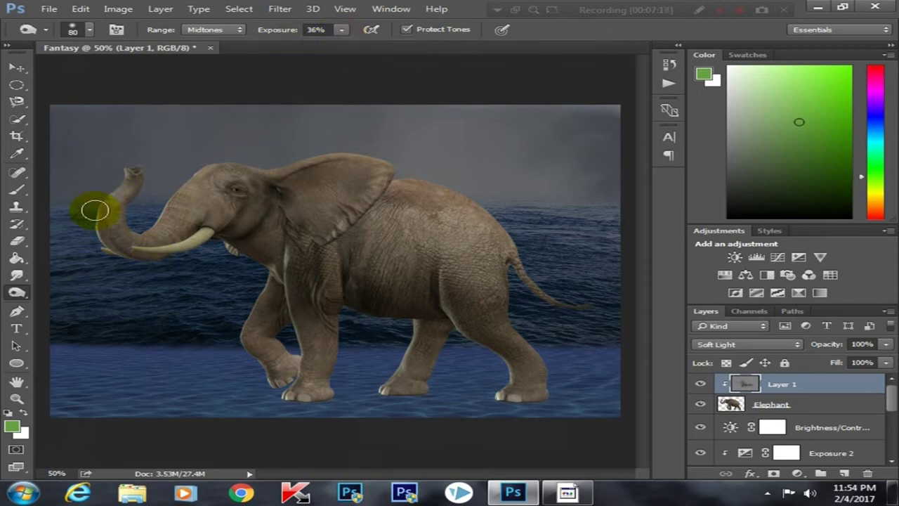
pyautogui.moveTo(163, 258)
pyautogui.mouseDown()
pyautogui.moveTo(124, 173)
pyautogui.moveTo(121, 229)
pyautogui.mouseUp()
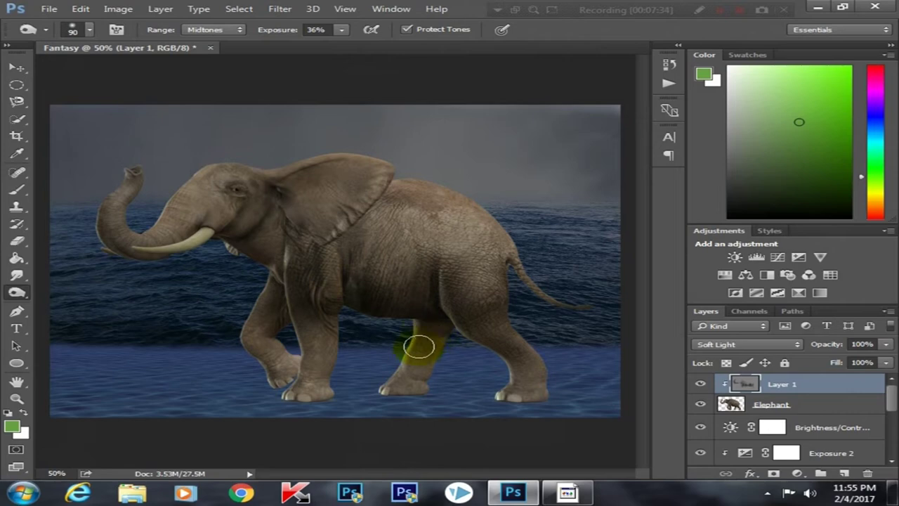
pyautogui.moveTo(500, 275)
pyautogui.mouseDown()
pyautogui.moveTo(426, 195)
pyautogui.moveTo(432, 217)
pyautogui.moveTo(313, 228)
pyautogui.mouseUp()
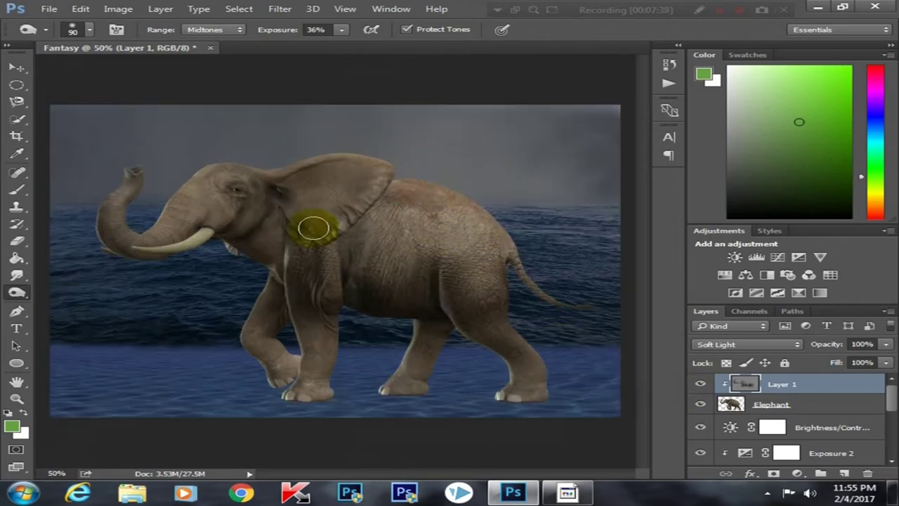
pyautogui.press(']')
pyautogui.press(']')
pyautogui.press(']')
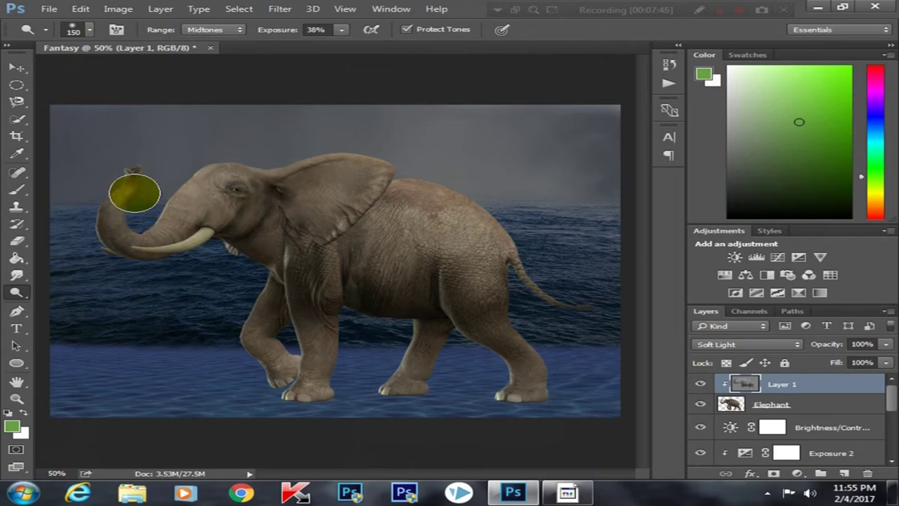
pyautogui.press('3')
pyautogui.press('8')
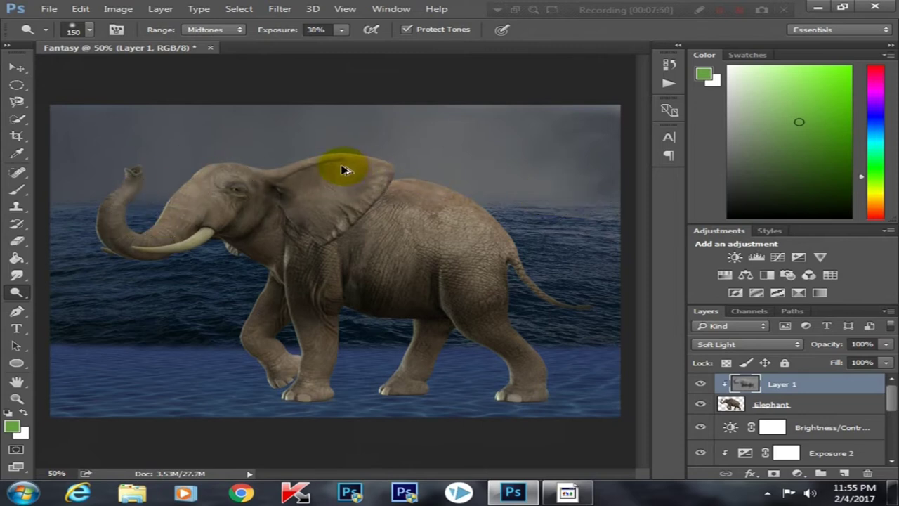
pyautogui.click(342, 29)
pyautogui.moveTo(316, 47); pyautogui.dragTo(315, 46)
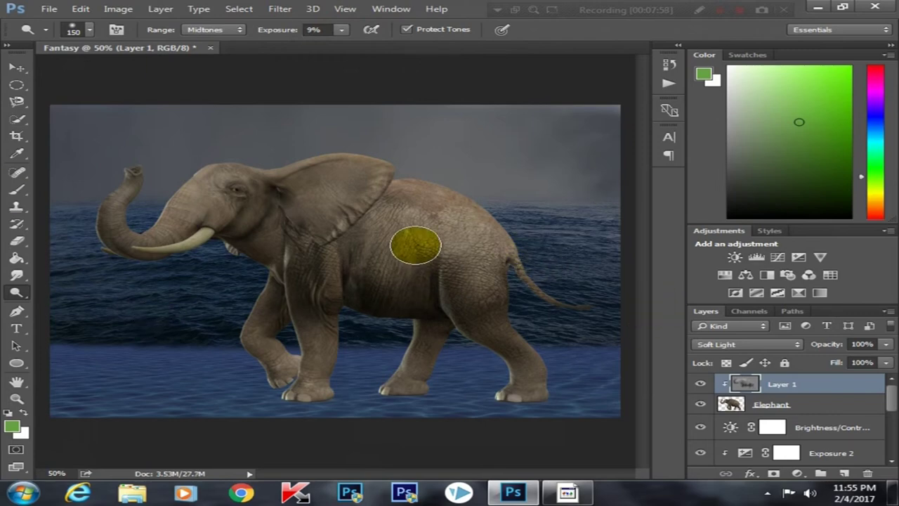
pyautogui.click(779, 404)
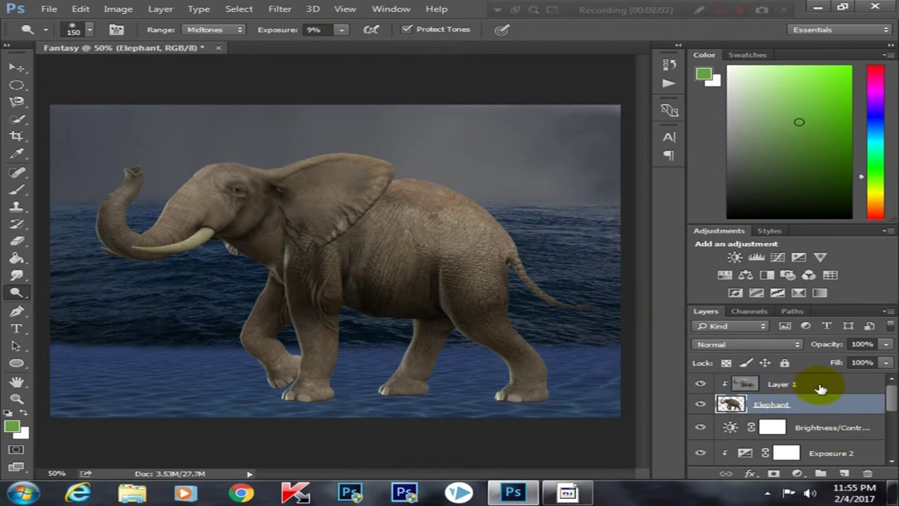
pyautogui.rightClick(816, 387)
# - Merge the shading into Layer 1 and turn a Pen path around the lower legs into a selection
pyautogui.click(592, 442)
pyautogui.press('l')
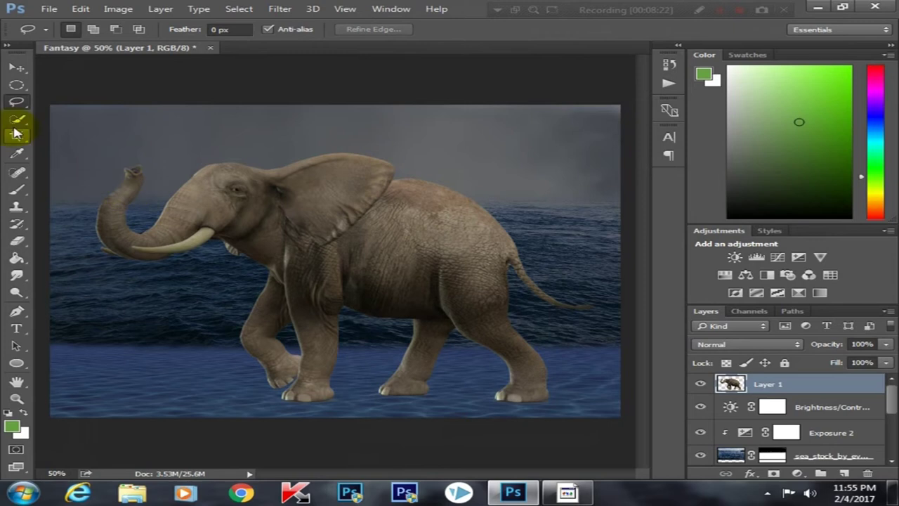
pyautogui.click(16, 313)
pyautogui.click(184, 349)
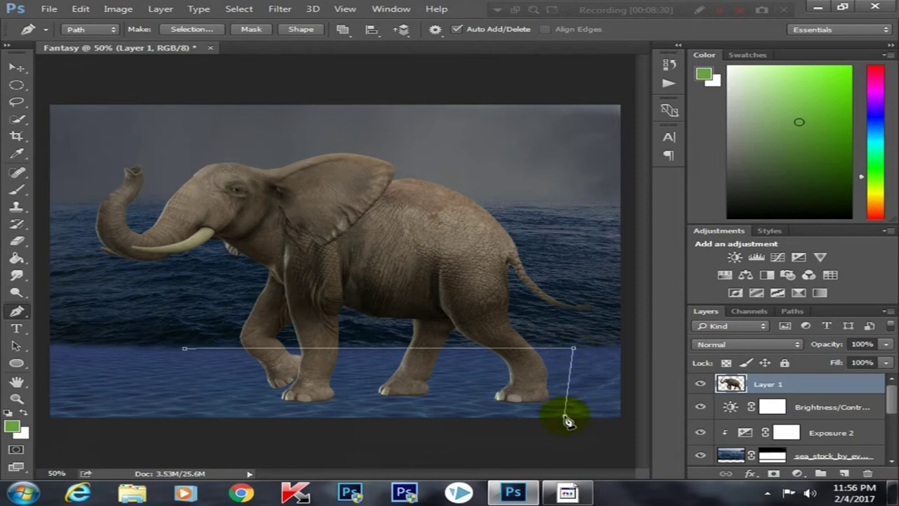
pyautogui.click(260, 417)
pyautogui.click(210, 395)
pyautogui.click(184, 350)
pyautogui.rightClick(422, 372)
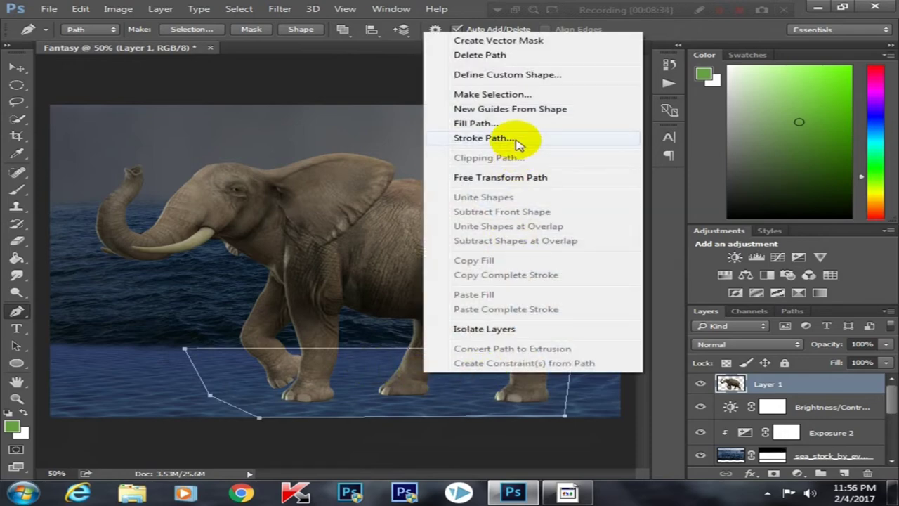
pyautogui.rightClick(334, 383)
pyautogui.rightClick(333, 383)
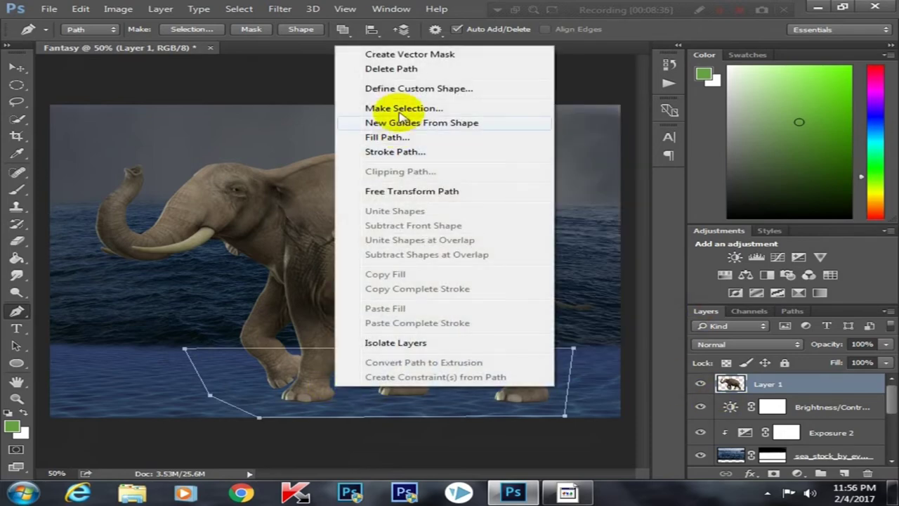
pyautogui.click(399, 108)
pyautogui.click(543, 135)
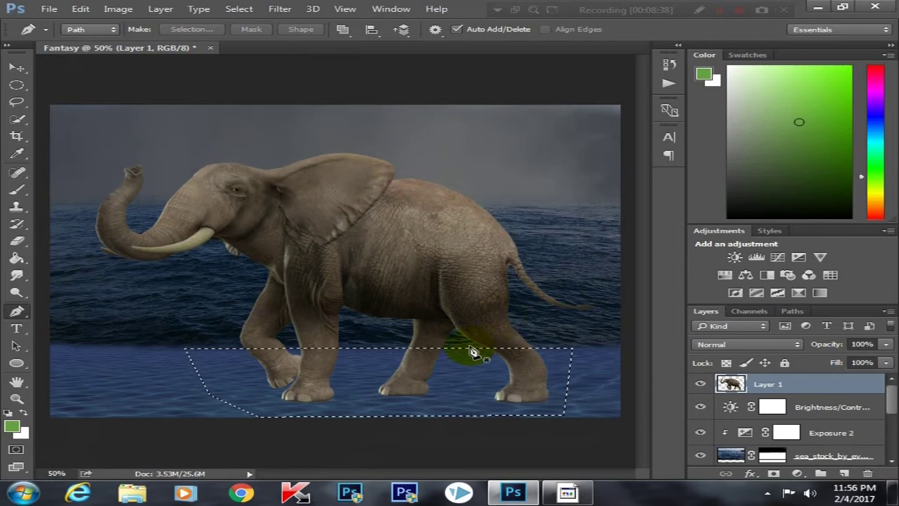
# - Cut the selected lower legs onto a new Layer 2 with Layer Via Cut
pyautogui.rightClick(438, 372)
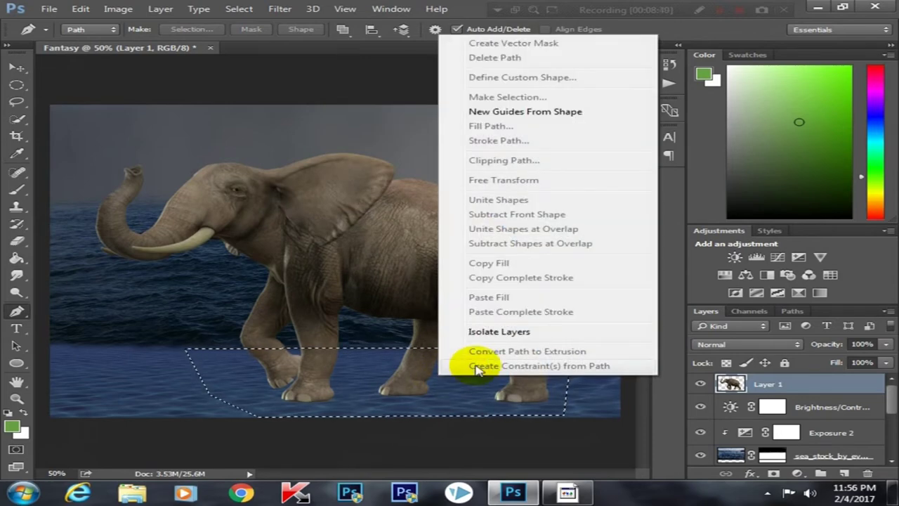
pyautogui.click(16, 121)
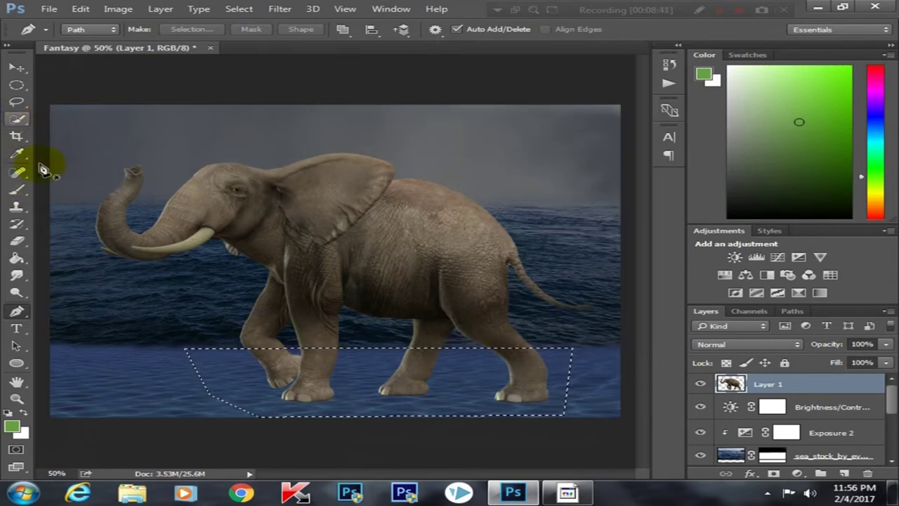
pyautogui.click(18, 121)
pyautogui.rightClick(345, 377)
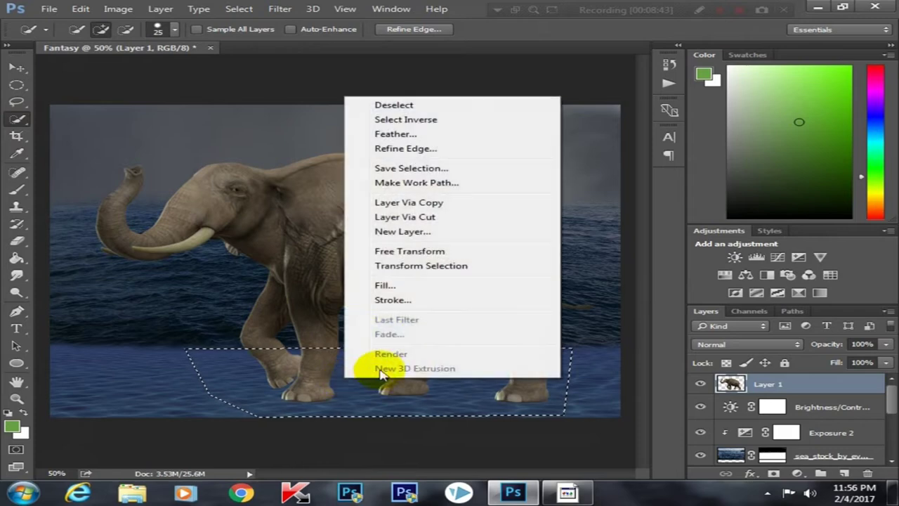
pyautogui.click(405, 218)
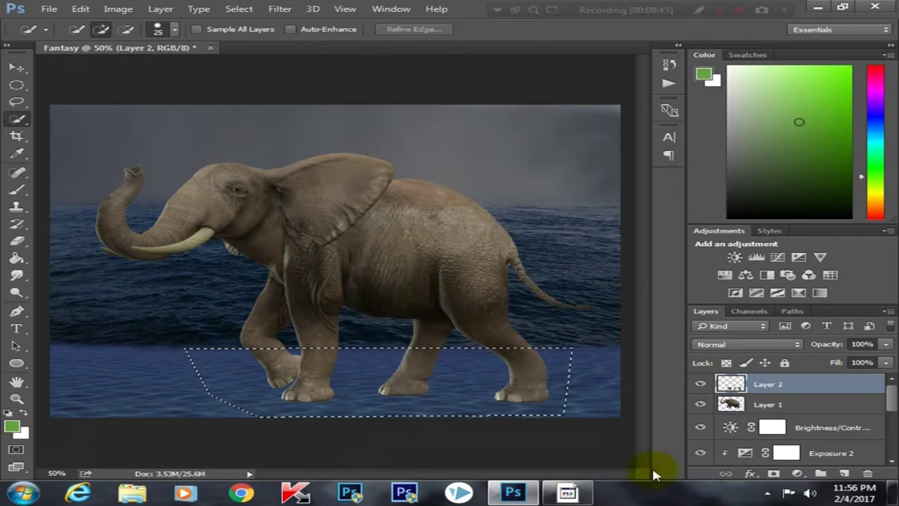
# - Toggle Layer 2's visibility to check the cut-out legs, then reselect Layer 2
pyautogui.click(701, 384)
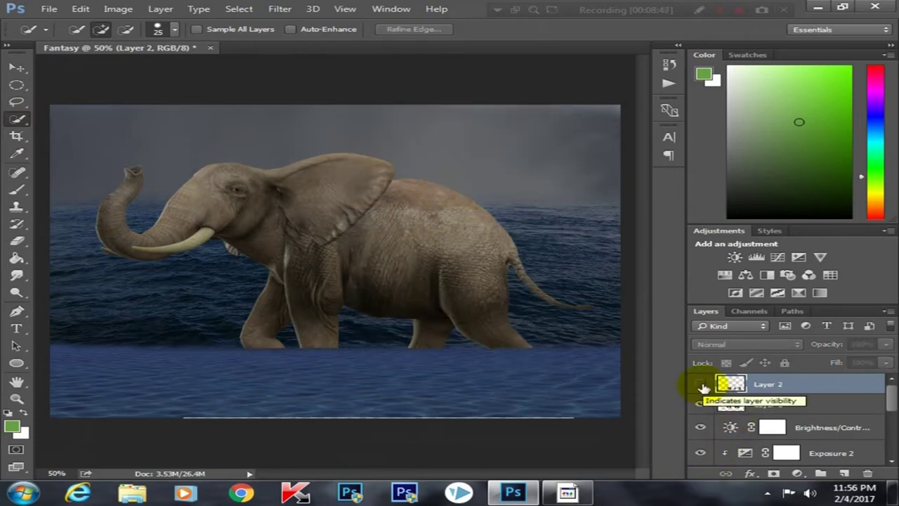
pyautogui.click(701, 384)
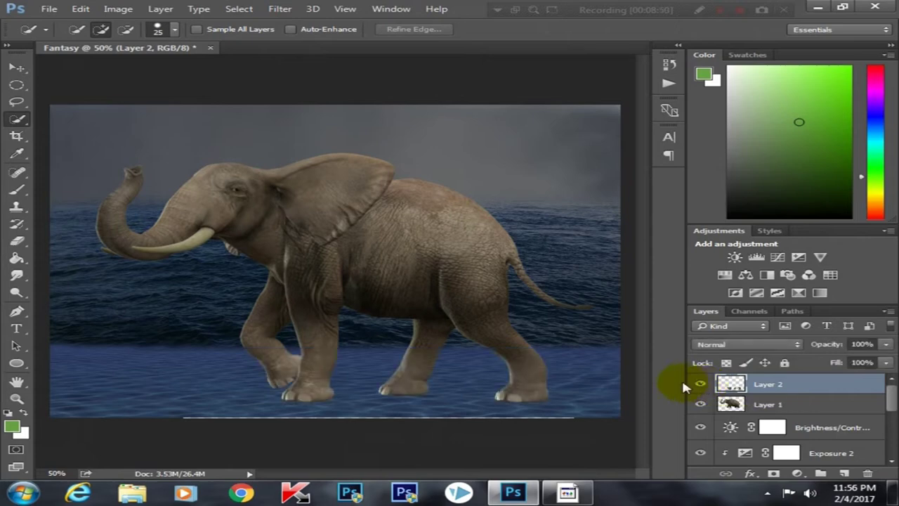
pyautogui.hotkey('ctrl', '-')
pyautogui.hotkey('ctrl', '+')
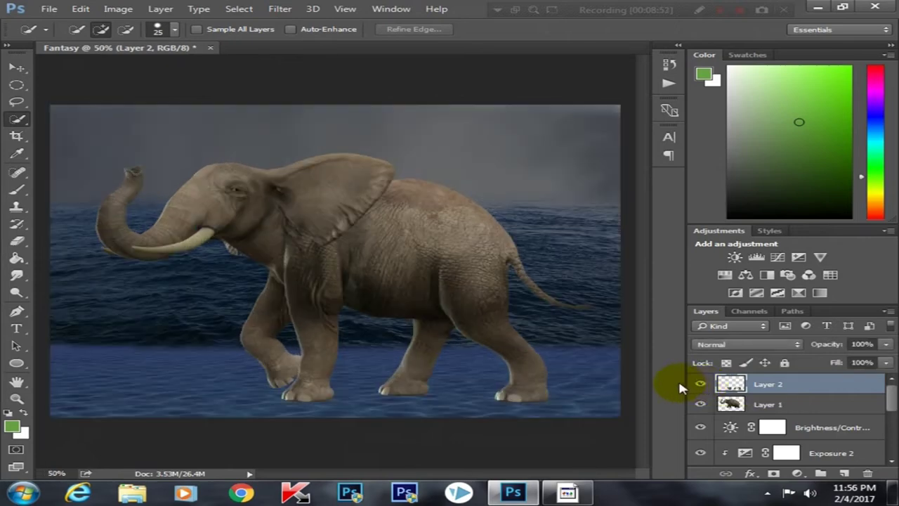
pyautogui.click(700, 385)
pyautogui.click(700, 384)
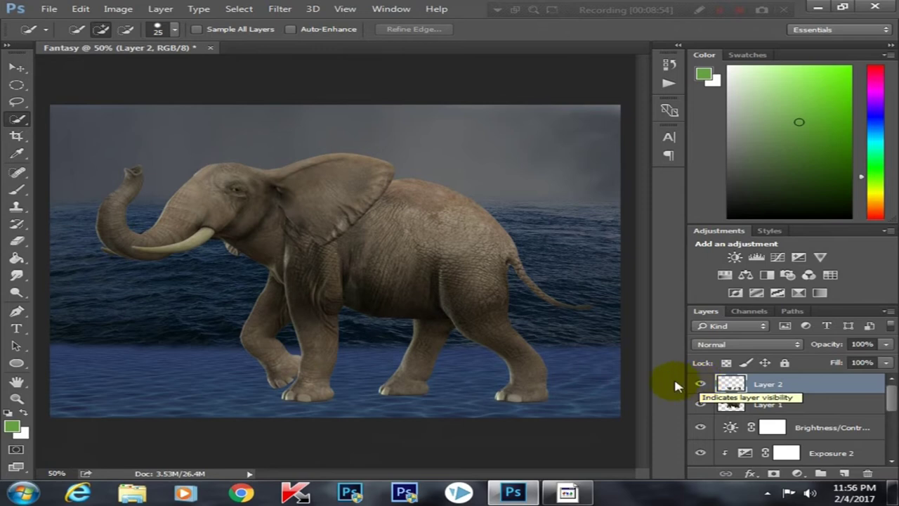
pyautogui.click(730, 403)
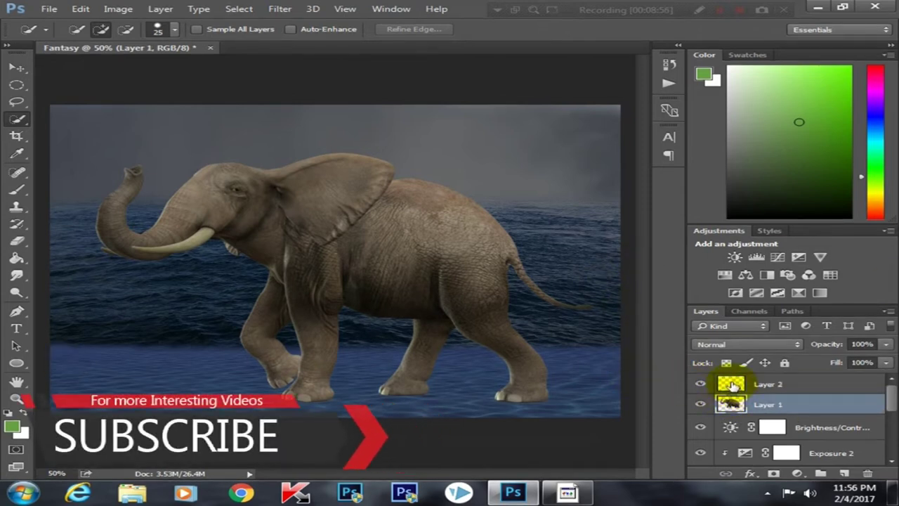
pyautogui.click(730, 384)
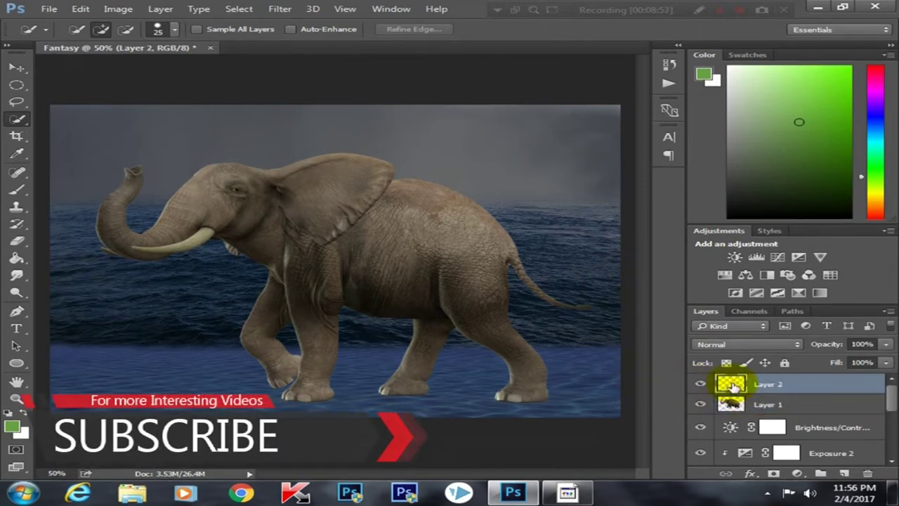
# - Clip an Exposure adjustment to Layer 2 and lower its exposure to darken the legs
pyautogui.click(799, 473)
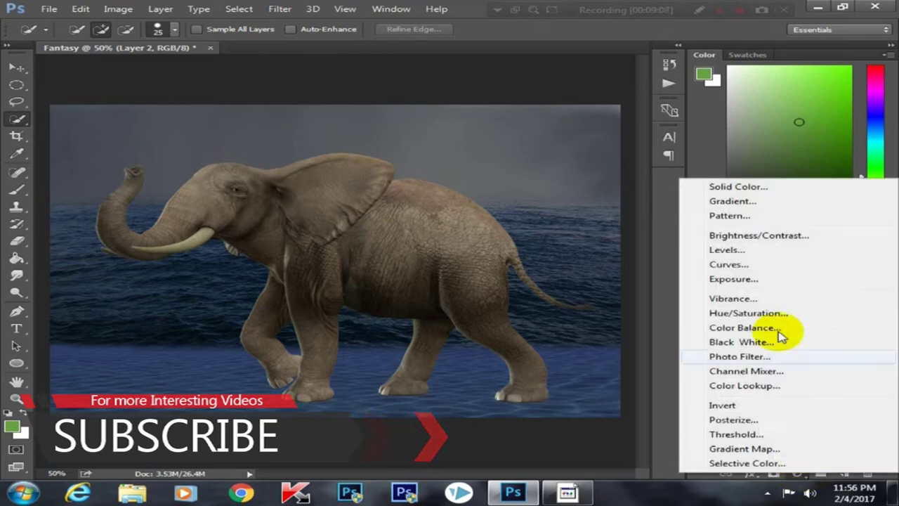
pyautogui.click(762, 279)
pyautogui.click(631, 390)
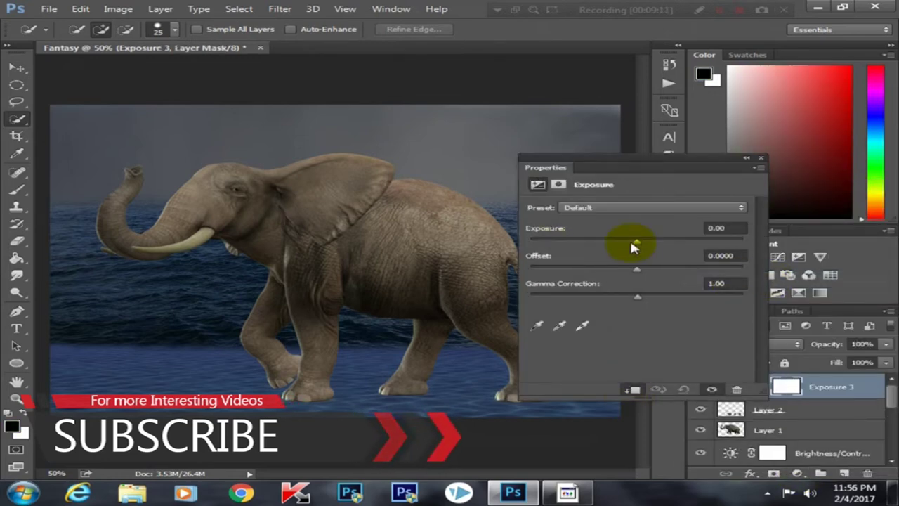
pyautogui.moveTo(627, 240)
pyautogui.mouseDown()
pyautogui.moveTo(608, 239)
pyautogui.moveTo(621, 241)
pyautogui.mouseUp()
pyautogui.click(760, 158)
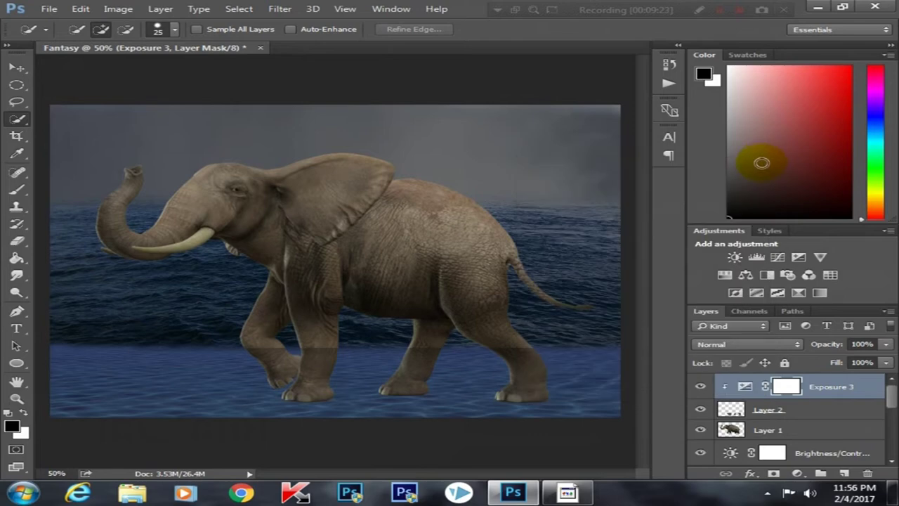
# - Clip a Hue/Saturation adjustment to the legs with Saturation -50 and Hue +26
pyautogui.click(797, 474)
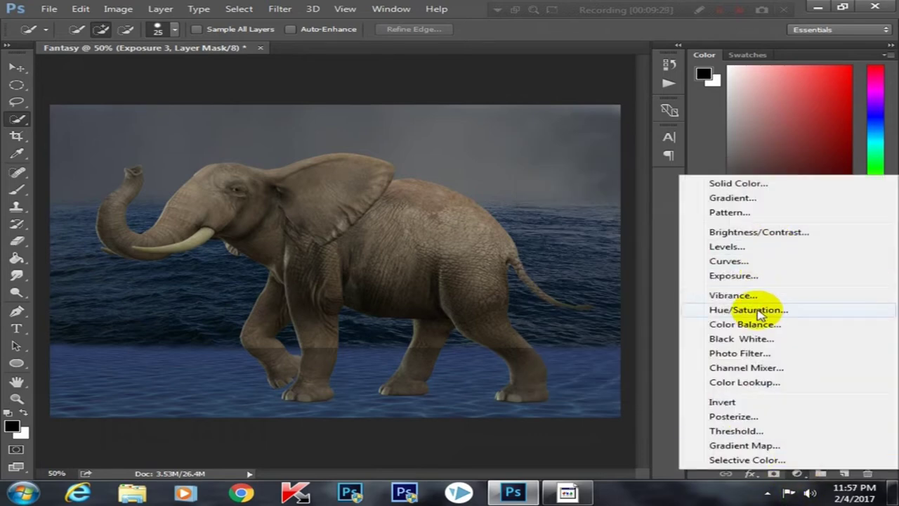
pyautogui.click(761, 316)
pyautogui.click(631, 389)
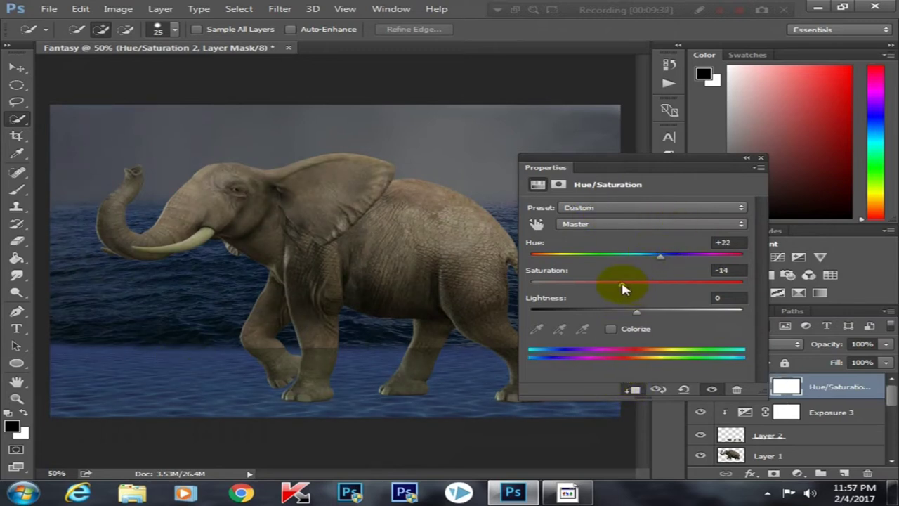
pyautogui.moveTo(622, 288); pyautogui.dragTo(583, 283)
pyautogui.moveTo(660, 257); pyautogui.dragTo(664, 259)
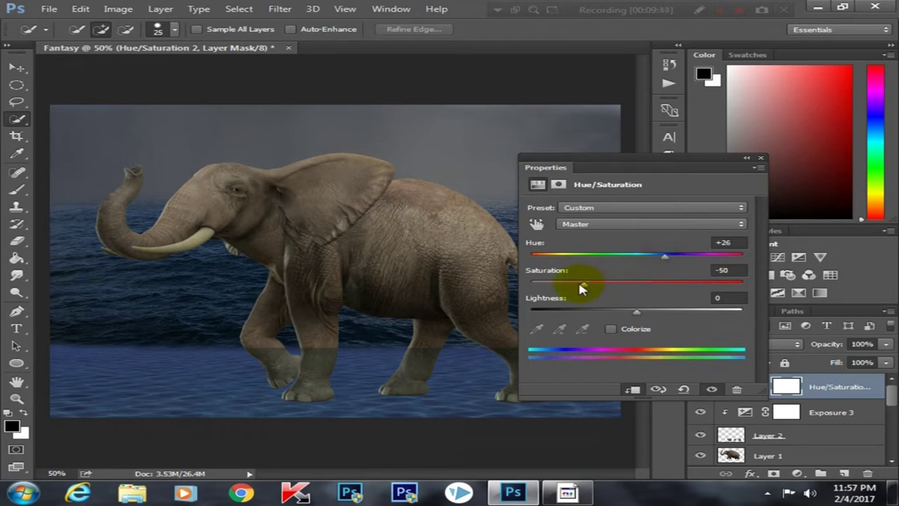
pyautogui.click(761, 157)
pyautogui.hotkey('ctrl', '-')
pyautogui.hotkey('ctrl', '+')
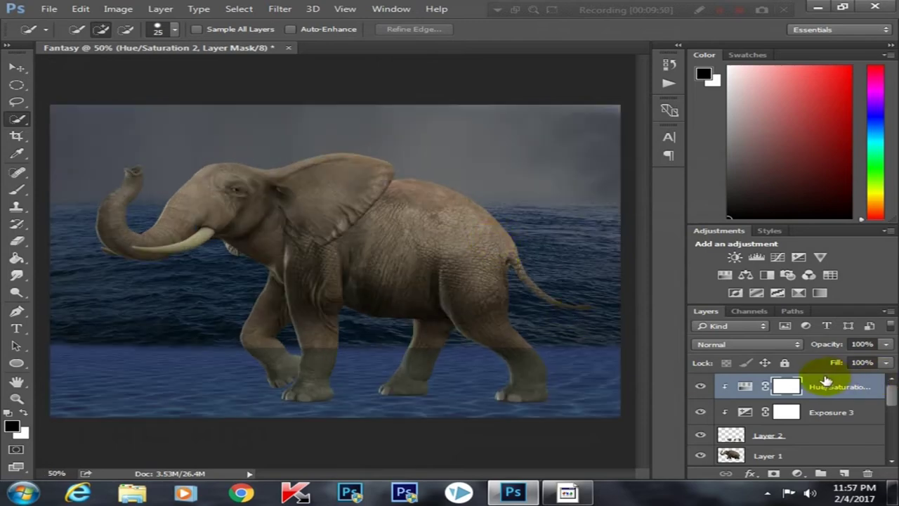
pyautogui.scroll(-2, 883, 391)
pyautogui.scroll(2, 862, 395)
pyautogui.click(854, 394)
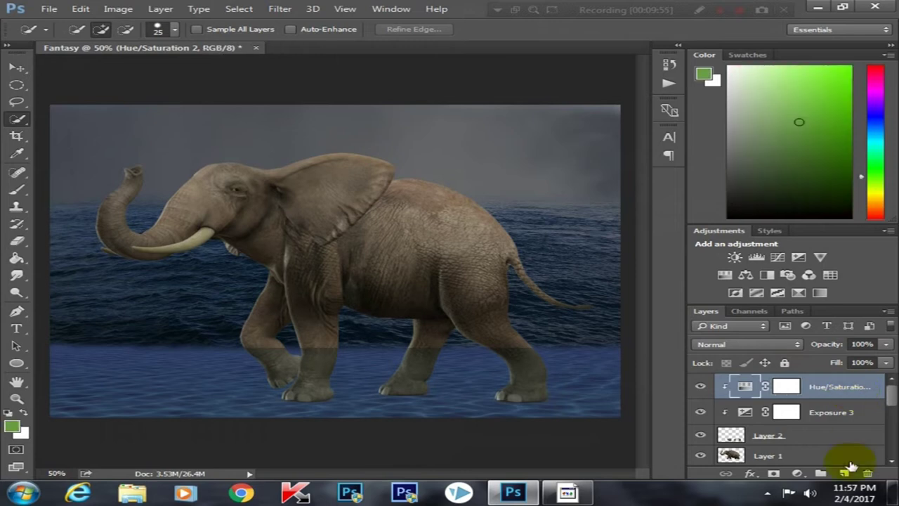
# - Add a new Layer 3 and load the 511 scatter brush at 300 px
pyautogui.click(847, 473)
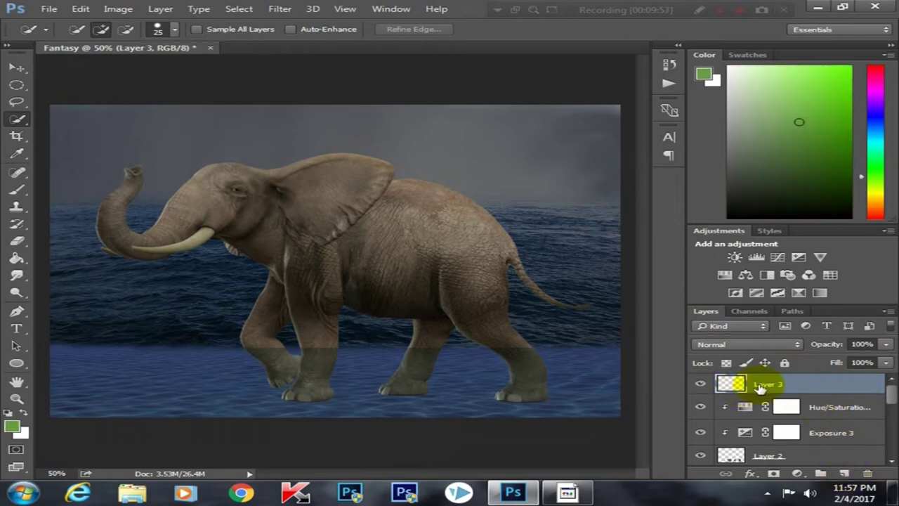
pyautogui.click(19, 191)
pyautogui.rightClick(318, 213)
pyautogui.scroll(-3, 530, 340)
pyautogui.scroll(-3, 529, 383)
pyautogui.scroll(-3, 520, 379)
pyautogui.scroll(-3, 530, 388)
pyautogui.scroll(-3, 528, 384)
pyautogui.scroll(-3, 517, 375)
pyautogui.scroll(-3, 517, 375)
pyautogui.scroll(-3, 520, 373)
pyautogui.scroll(-3, 519, 373)
pyautogui.scroll(-3, 518, 372)
pyautogui.scroll(-3, 517, 373)
pyautogui.scroll(-3, 517, 373)
pyautogui.click(400, 403)
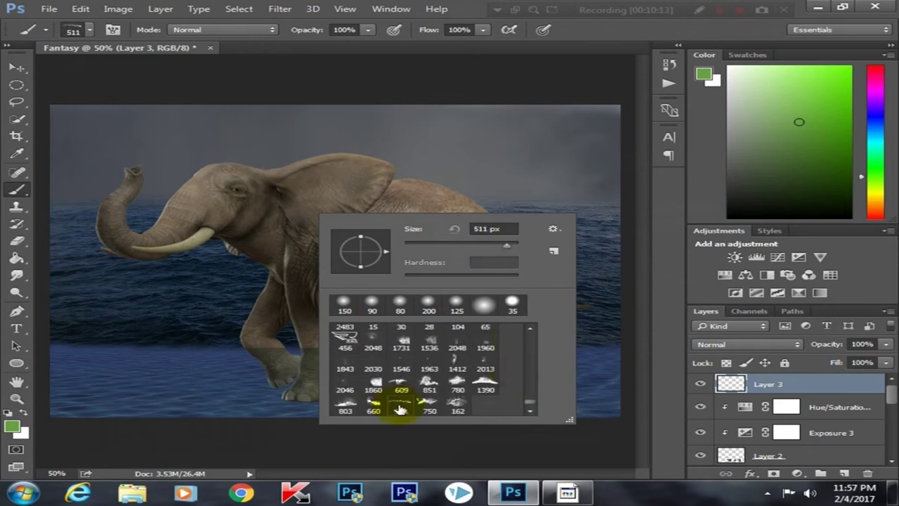
pyautogui.click(381, 91)
pyautogui.press('[')
pyautogui.press('[')
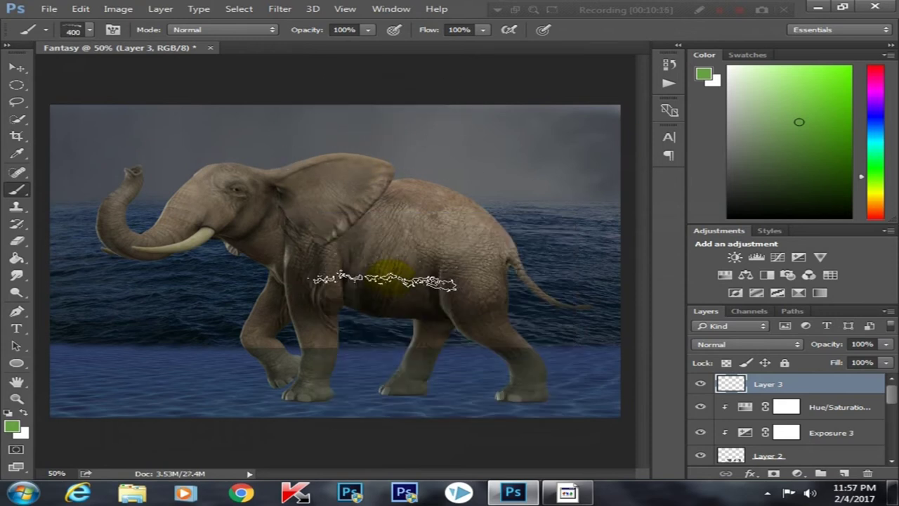
pyautogui.hotkey('ctrl', '-')
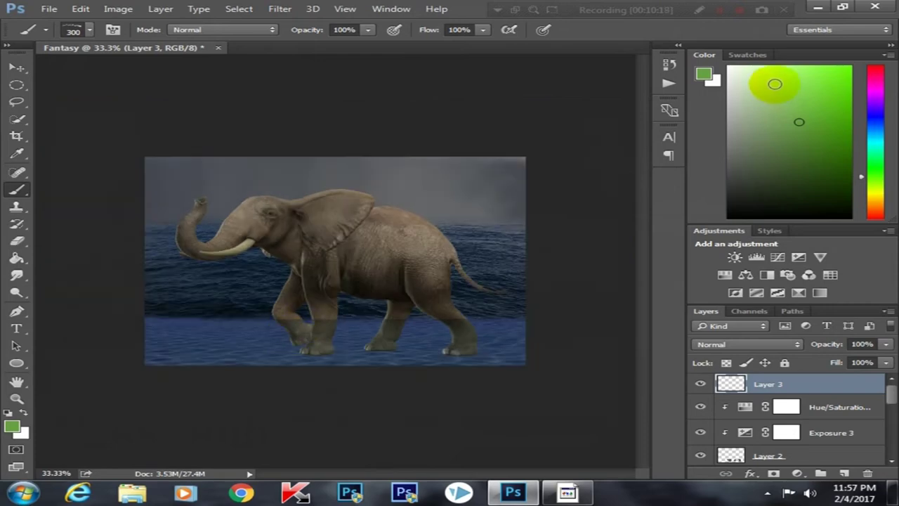
# - Paint a light blue foam streak at the left waterline
pyautogui.click(875, 131)
pyautogui.click(765, 83)
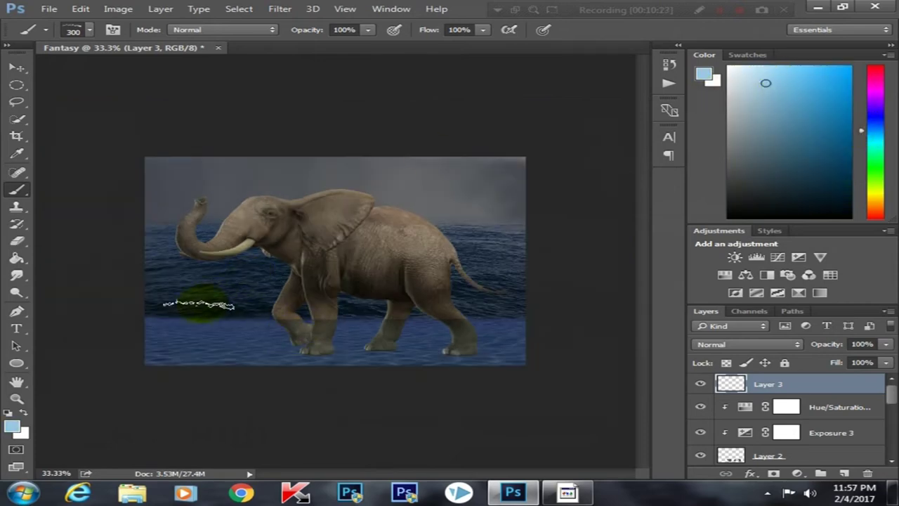
pyautogui.click(177, 313)
pyautogui.hotkey('ctrl', '+')
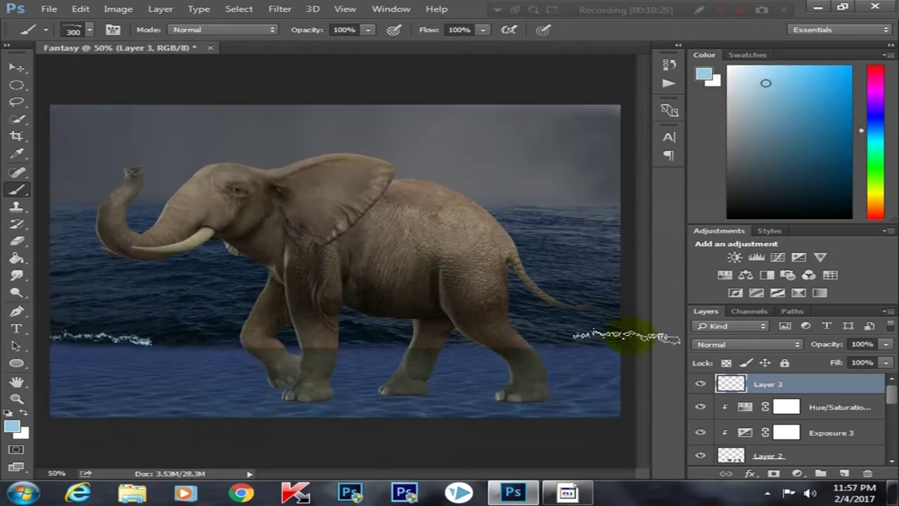
# - Clip a Hue/Saturation adjustment at saturation -43 to the foam and merge it down with Ctrl+E
pyautogui.click(801, 474)
pyautogui.click(789, 313)
pyautogui.moveTo(636, 282); pyautogui.dragTo(589, 281)
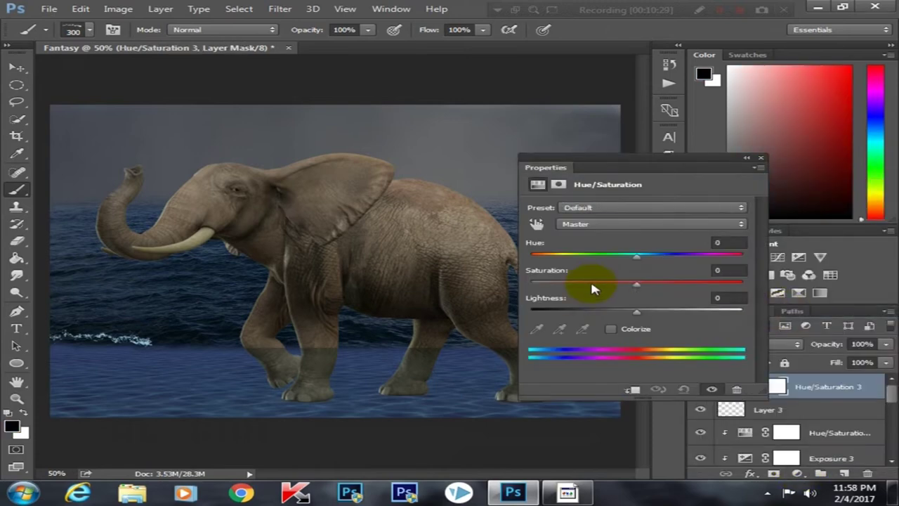
pyautogui.click(632, 388)
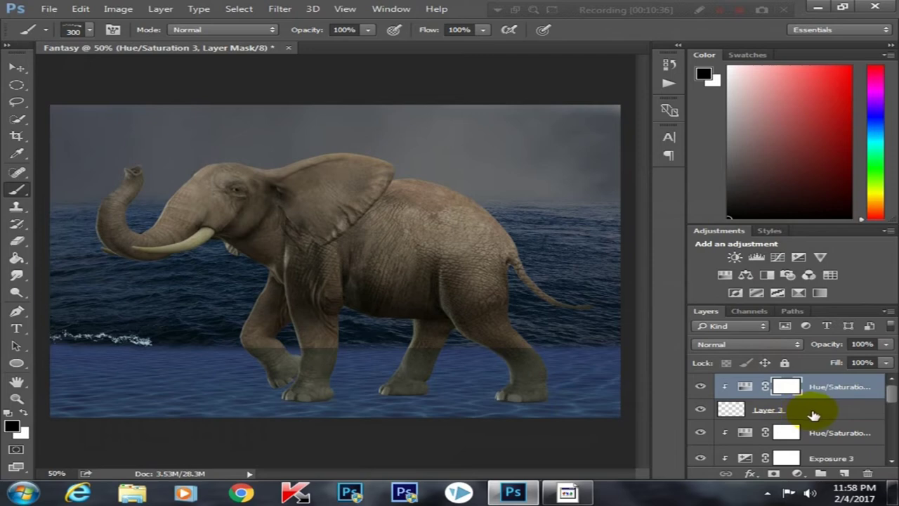
pyautogui.hotkey('ctrl', 'e')
pyautogui.hotkey('ctrl', '-')
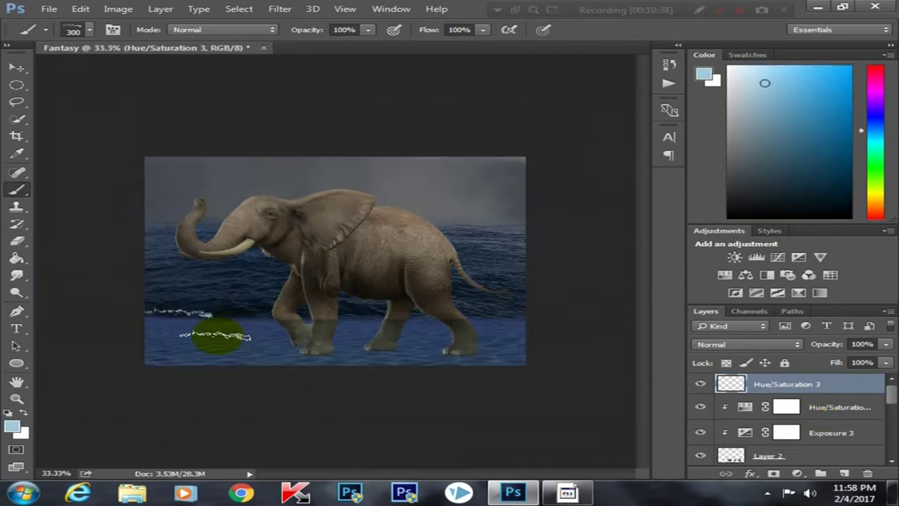
pyautogui.click(17, 68)
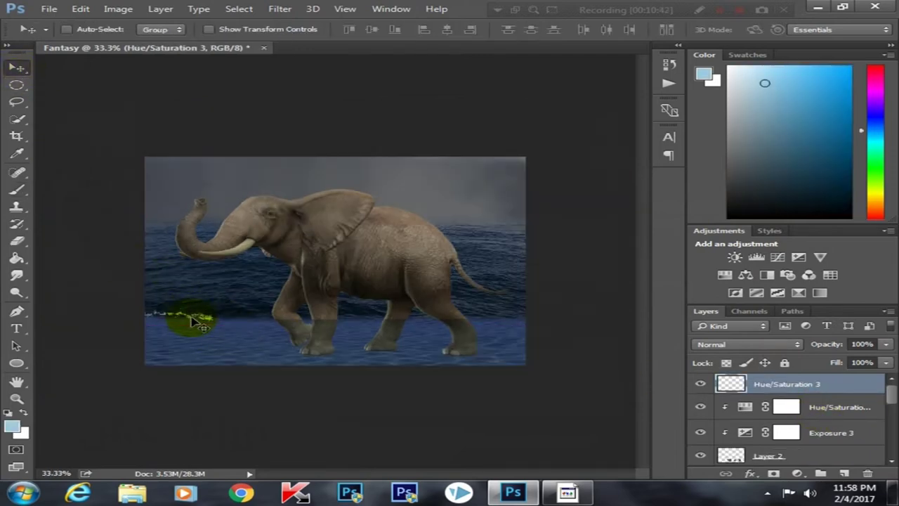
# - Scale the foam streak to 87.5%, then stretch it wider to the right
pyautogui.hotkey('ctrl', '+')
pyautogui.hotkey('ctrl', 't')
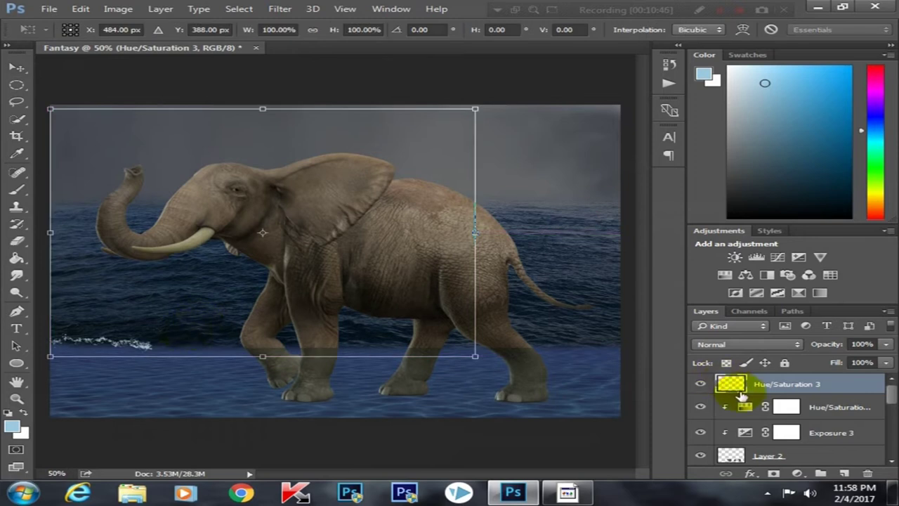
pyautogui.moveTo(474, 108); pyautogui.dragTo(419, 138)
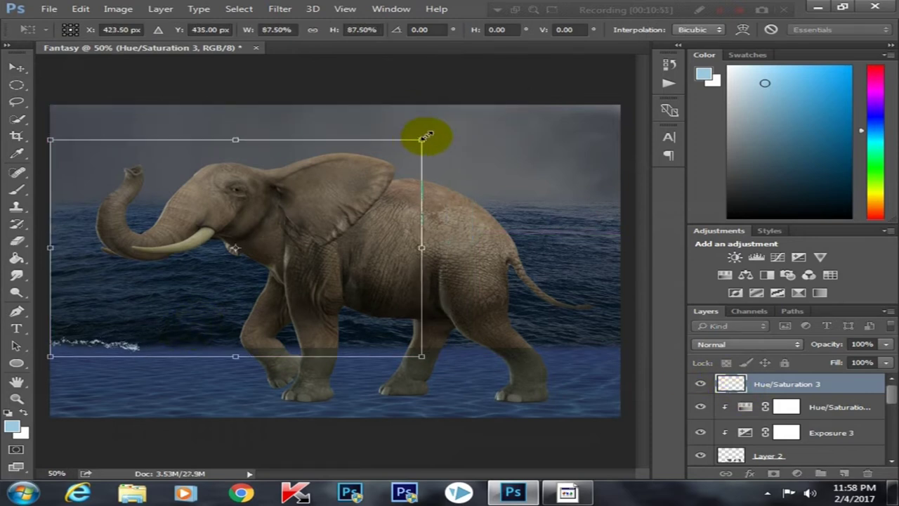
pyautogui.press('Return')
pyautogui.hotkey('ctrl', 't')
pyautogui.moveTo(421, 247); pyautogui.dragTo(616, 250)
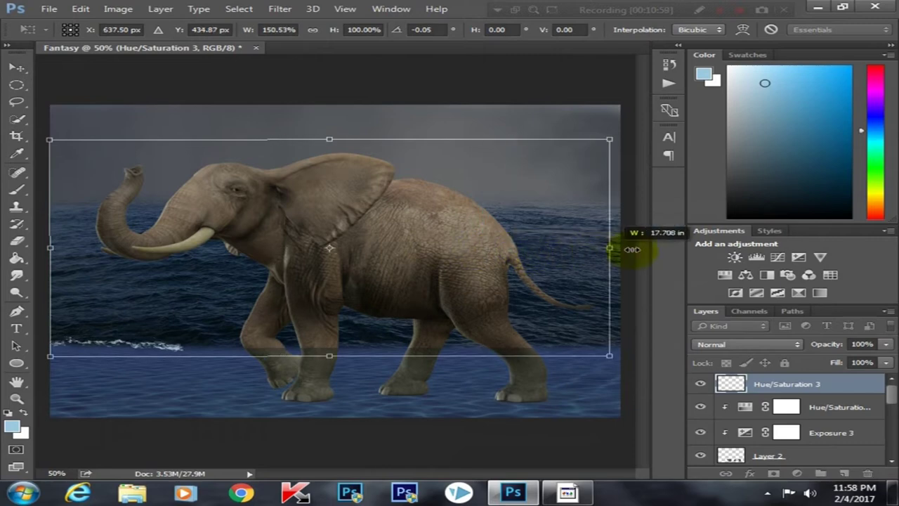
pyautogui.press('Return')
# - Alt-drag a copy of the foam to the right and rotate it about 1 degree
pyautogui.hotkey('ctrl', '+')
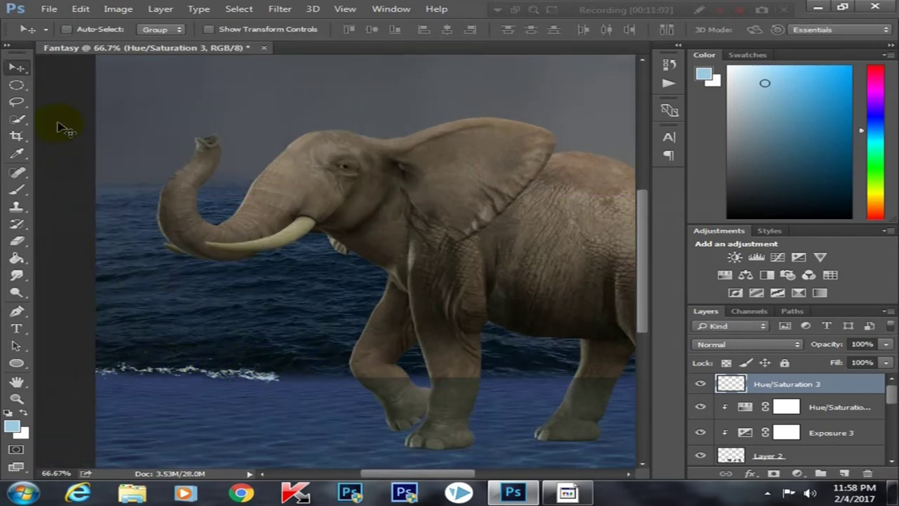
pyautogui.moveTo(222, 376)
pyautogui.mouseDown()
pyautogui.moveTo(236, 392)
pyautogui.moveTo(365, 383)
pyautogui.mouseUp()
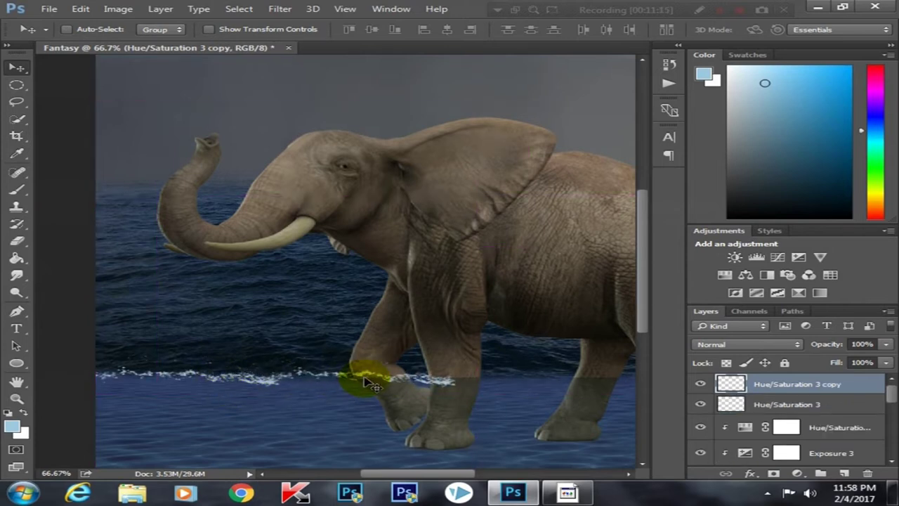
pyautogui.hotkey('ctrl', 't')
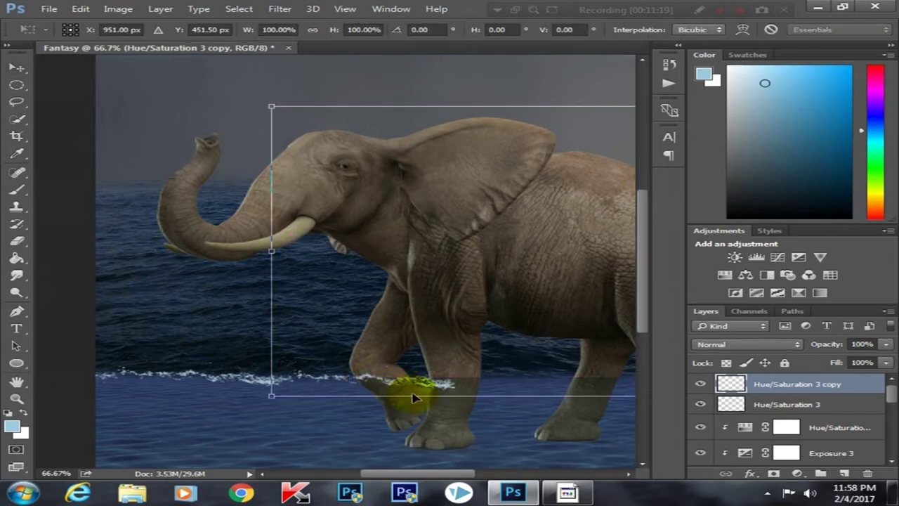
pyautogui.moveTo(471, 415); pyautogui.dragTo(468, 414)
pyautogui.hscroll(4, 465, 413)
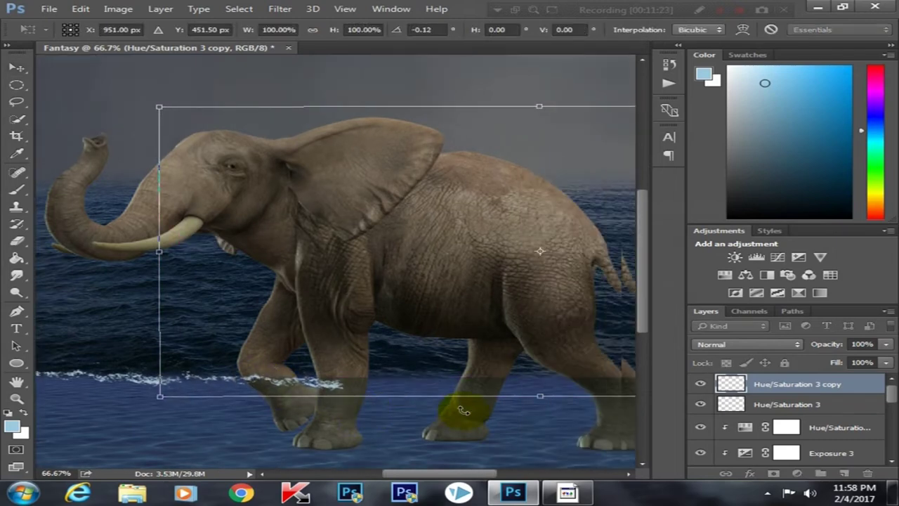
pyautogui.hotkey('ctrl', '-')
pyautogui.hotkey('ctrl', '-')
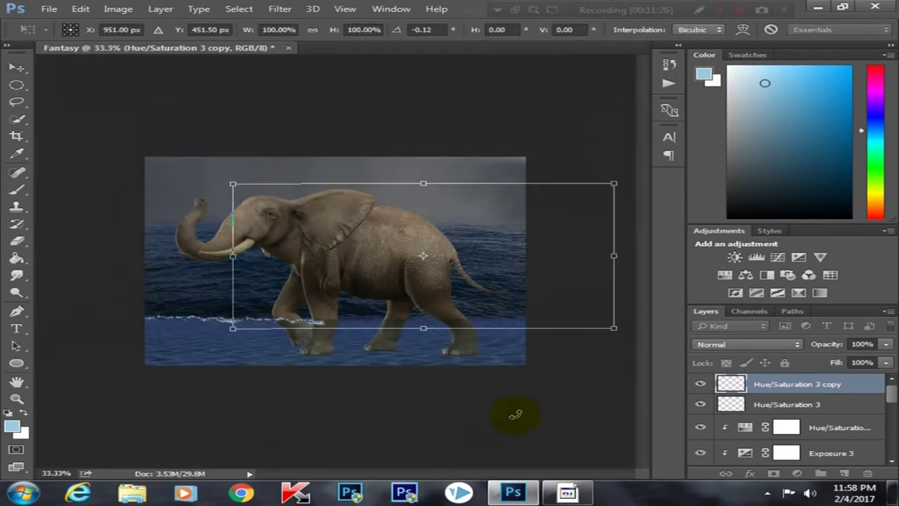
pyautogui.moveTo(533, 384); pyautogui.dragTo(535, 376)
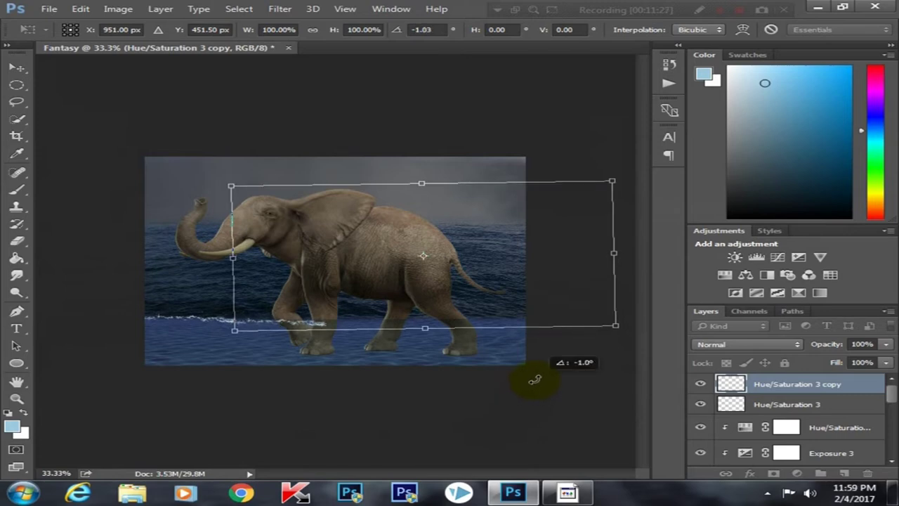
pyautogui.press('Return')
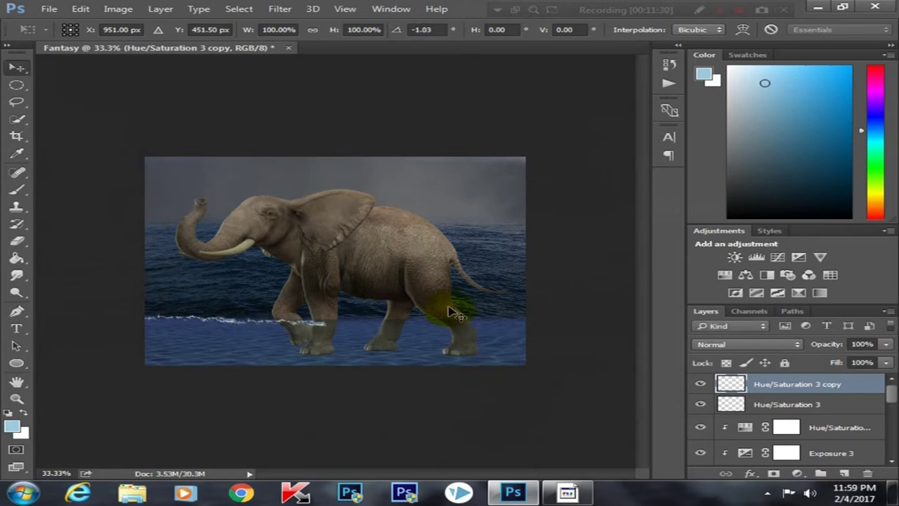
pyautogui.hotkey('ctrl', '+')
pyautogui.hotkey('ctrl', '+')
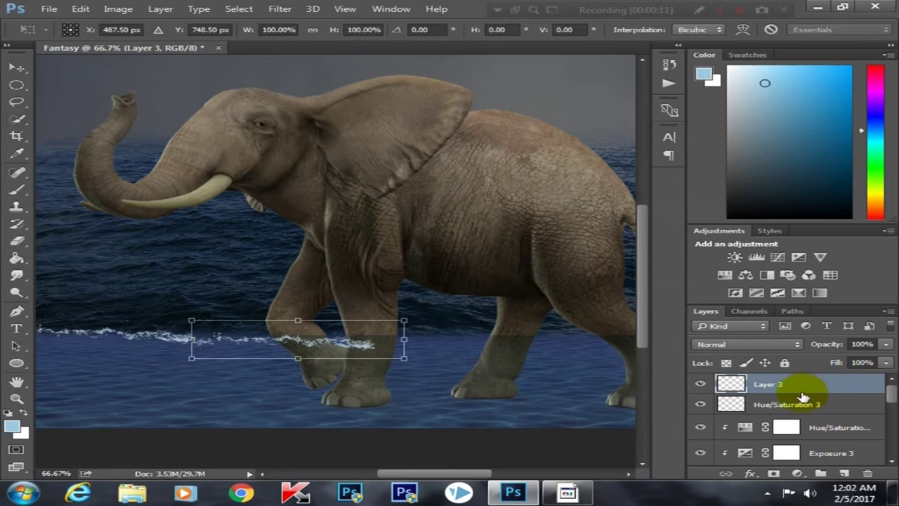
# - Move the foam streak right and place a tilted copy along the waterline
pyautogui.moveTo(323, 338); pyautogui.dragTo(379, 362)
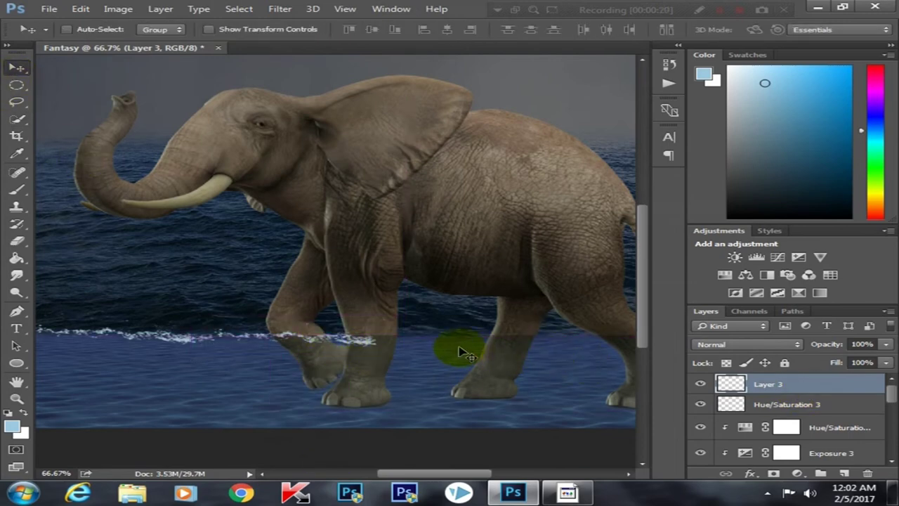
pyautogui.hotkey('ctrl', '+')
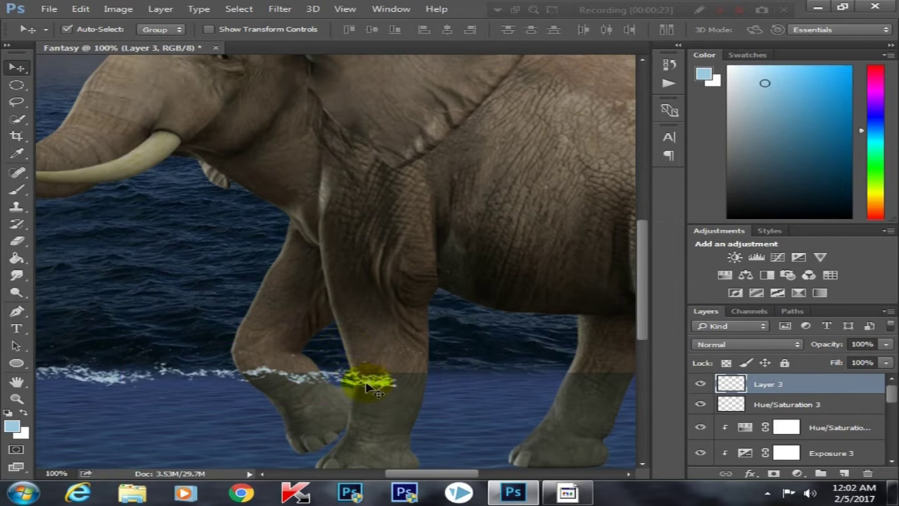
pyautogui.hotkey('ctrl', '-')
pyautogui.moveTo(370, 338)
pyautogui.mouseDown()
pyautogui.moveTo(358, 344)
pyautogui.moveTo(503, 362)
pyautogui.mouseUp()
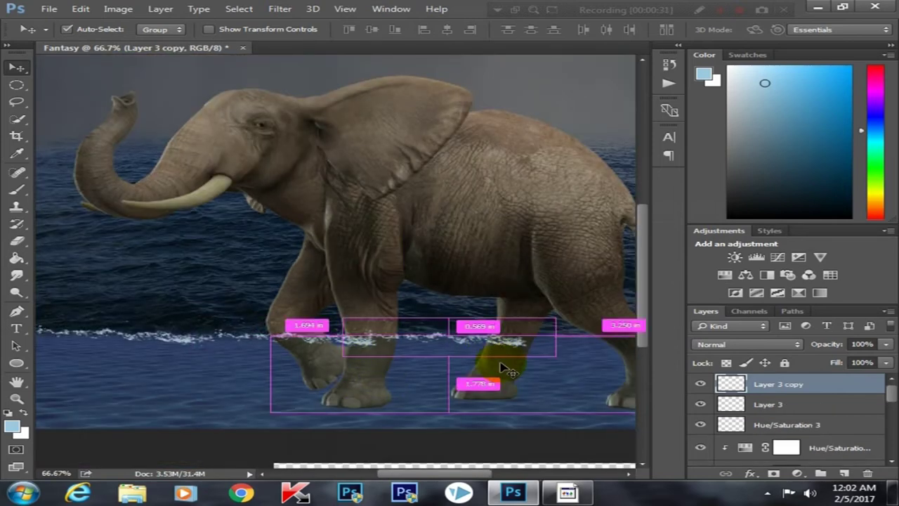
pyautogui.hotkey('ctrl', 't')
pyautogui.moveTo(561, 363); pyautogui.dragTo(516, 351)
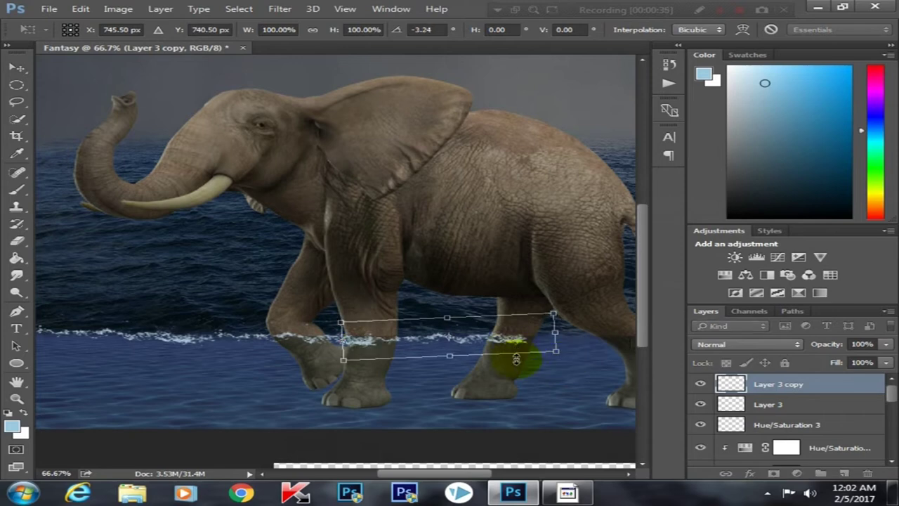
pyautogui.press('Return')
# - Add two more foam copies toward the right-hand waterline
pyautogui.scroll(1, 453, 380)
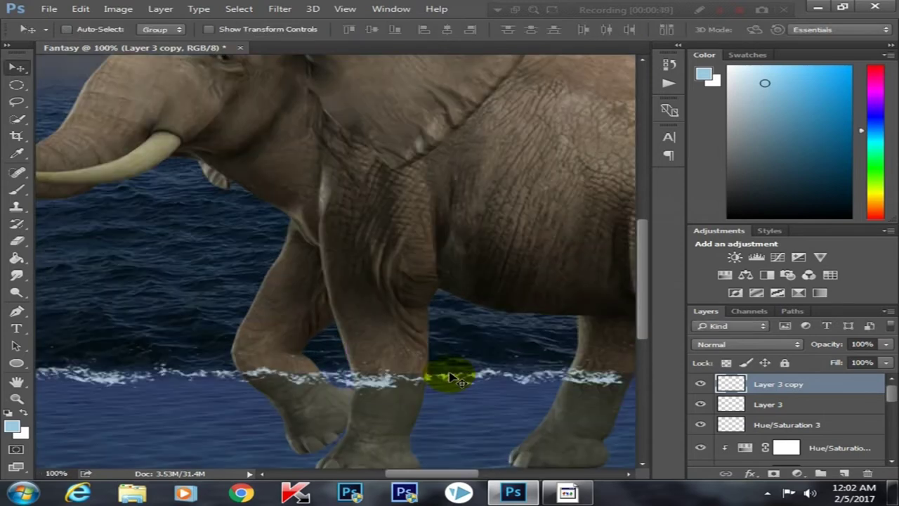
pyautogui.scroll(-1, 453, 379)
pyautogui.scroll(-1, 445, 373)
pyautogui.moveTo(451, 372)
pyautogui.mouseDown()
pyautogui.moveTo(425, 351)
pyautogui.moveTo(560, 348)
pyautogui.mouseUp()
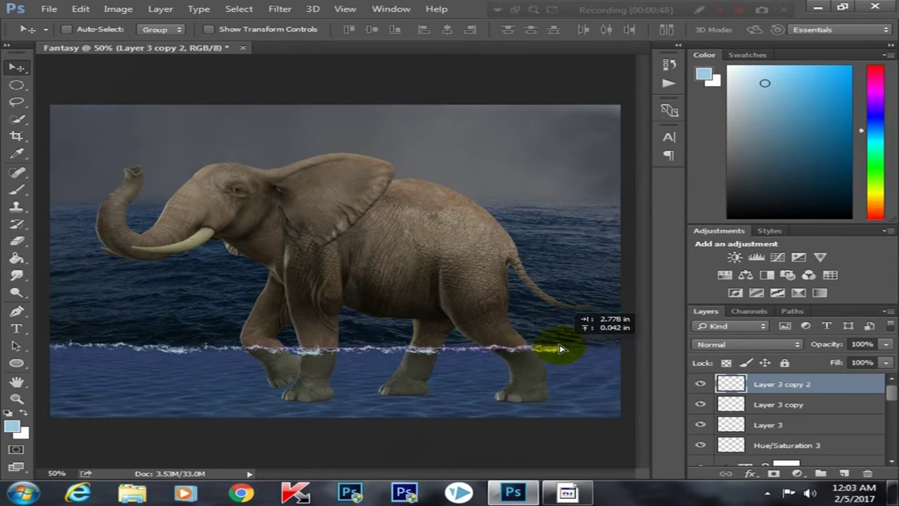
pyautogui.moveTo(561, 348)
pyautogui.mouseDown()
pyautogui.moveTo(542, 348)
pyautogui.moveTo(546, 362)
pyautogui.moveTo(627, 353)
pyautogui.mouseUp()
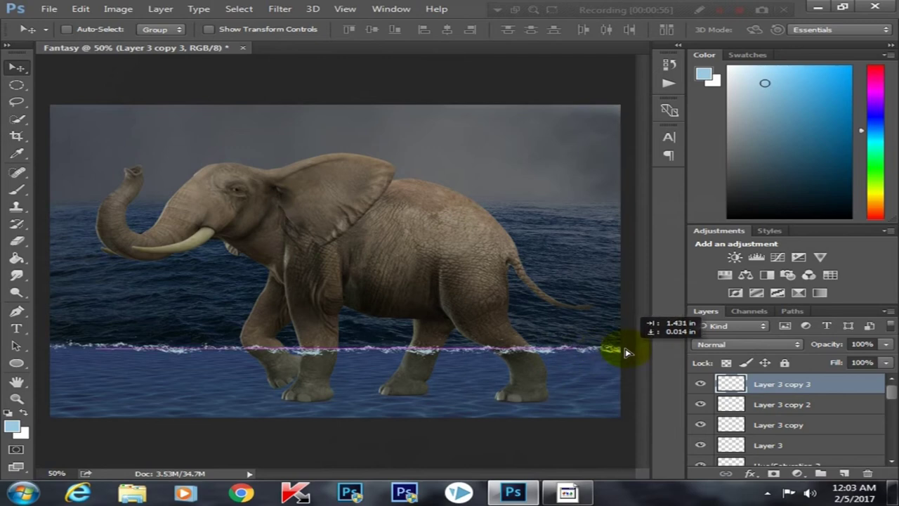
# - Select all the foam layers together and merge them into one layer
pyautogui.scroll(1, 422, 371)
pyautogui.scroll(1, 419, 379)
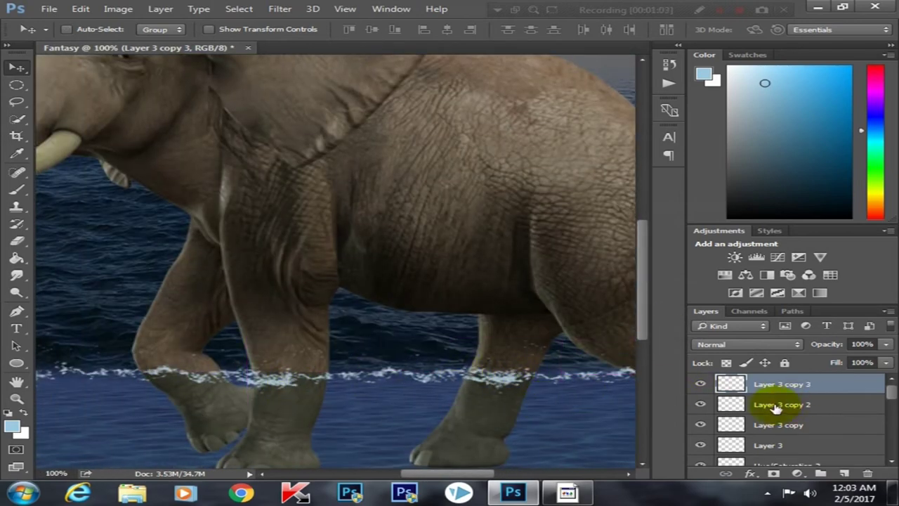
pyautogui.scroll(-3, 776, 404)
pyautogui.scroll(1, 776, 407)
pyautogui.keyDown('ctrl'); pyautogui.click(788, 425); pyautogui.keyUp('ctrl')
pyautogui.scroll(2, 790, 422)
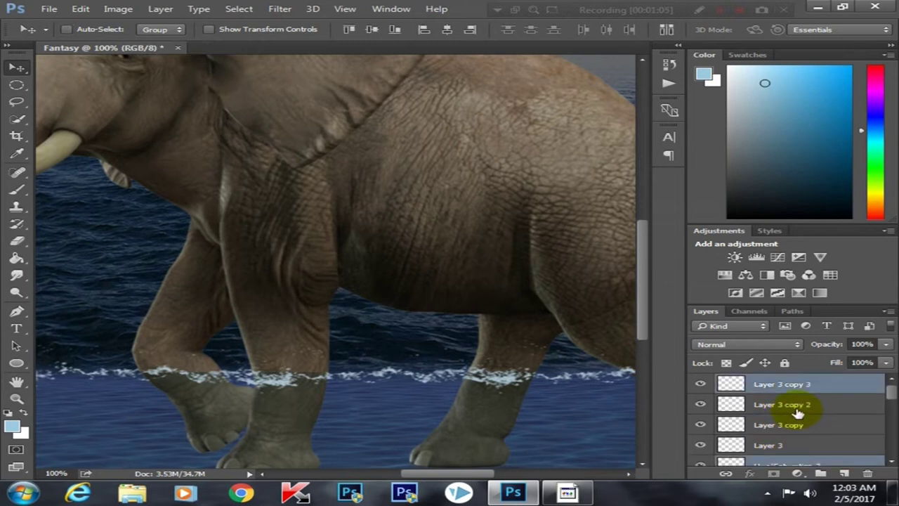
pyautogui.keyDown('shift'); pyautogui.click(794, 391); pyautogui.keyUp('shift')
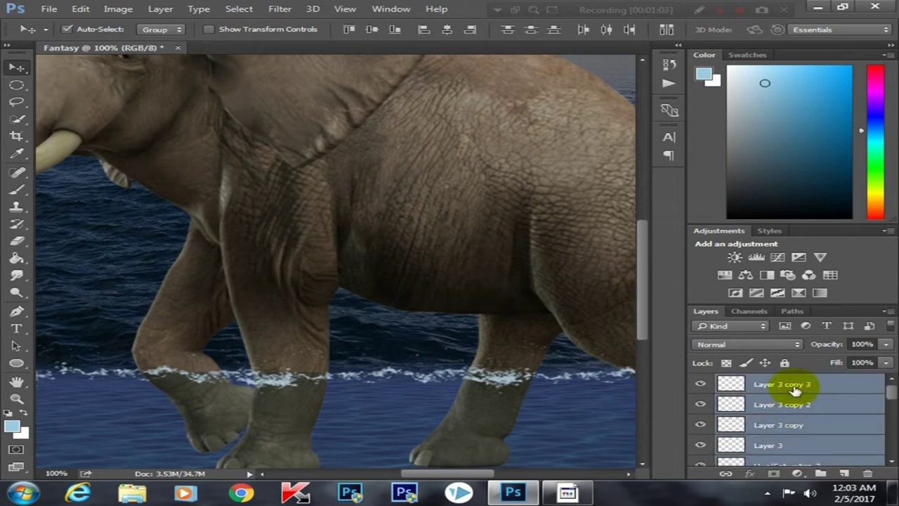
pyautogui.hotkey('ctrl', 'e')
# - Toggle the merged foam layer's visibility to compare, then select Layer 2
pyautogui.click(700, 385)
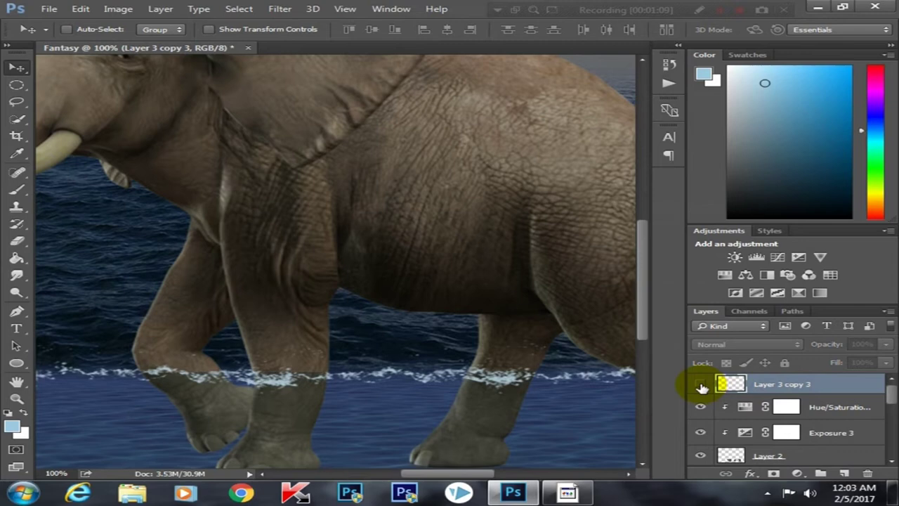
pyautogui.click(700, 385)
pyautogui.hotkey('ctrl', '-')
pyautogui.hotkey('ctrl', '+')
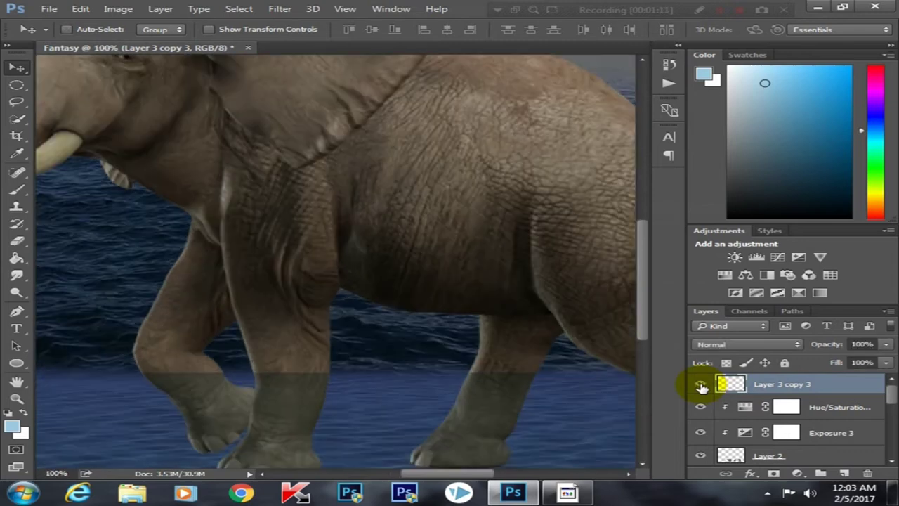
pyautogui.click(700, 385)
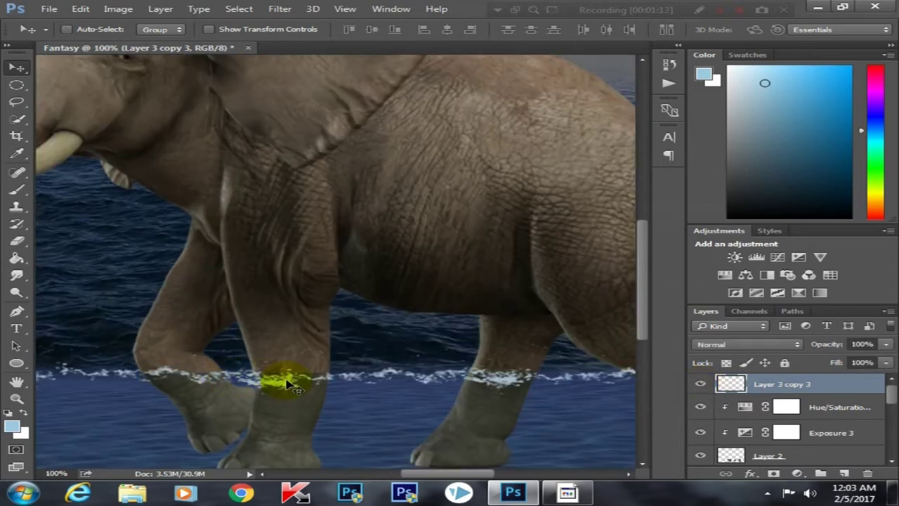
pyautogui.scroll(-3, 765, 435)
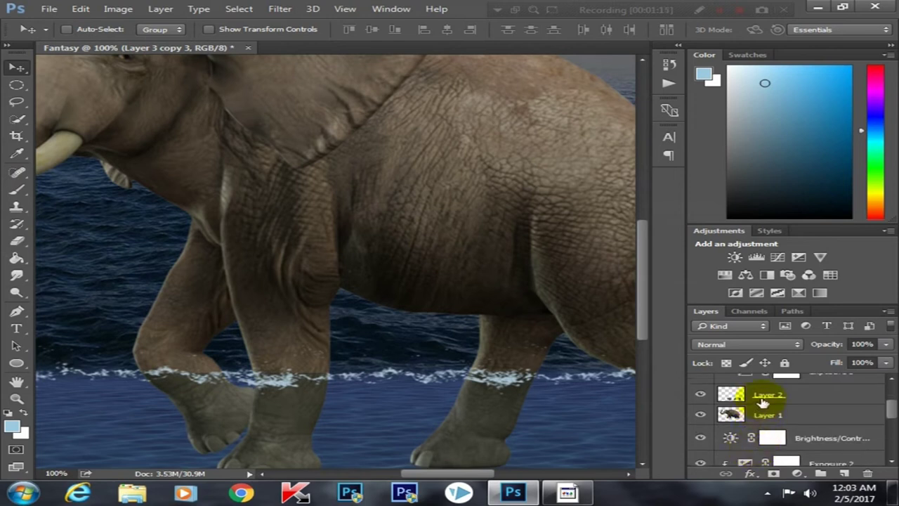
pyautogui.scroll(1, 773, 428)
pyautogui.click(772, 419)
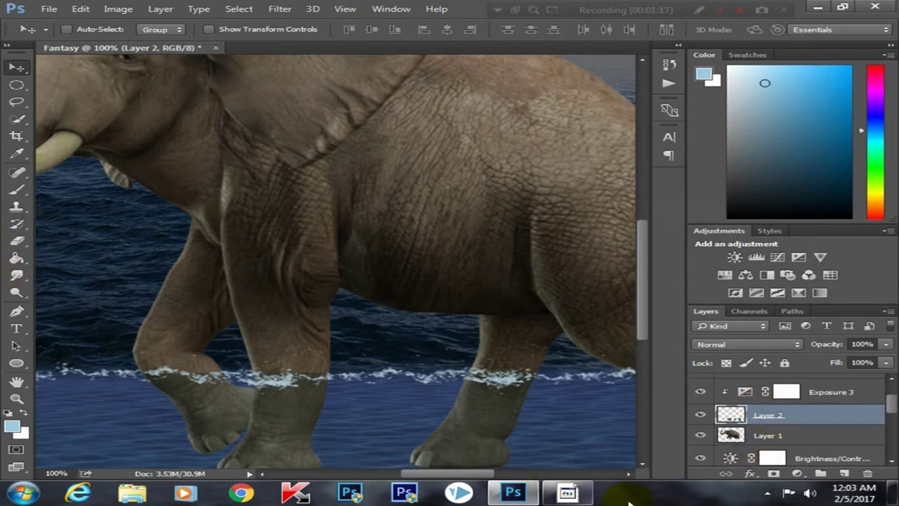
# - Add a layer mask to Layer 2 and set up a 55 px soft round brush
pyautogui.click(772, 474)
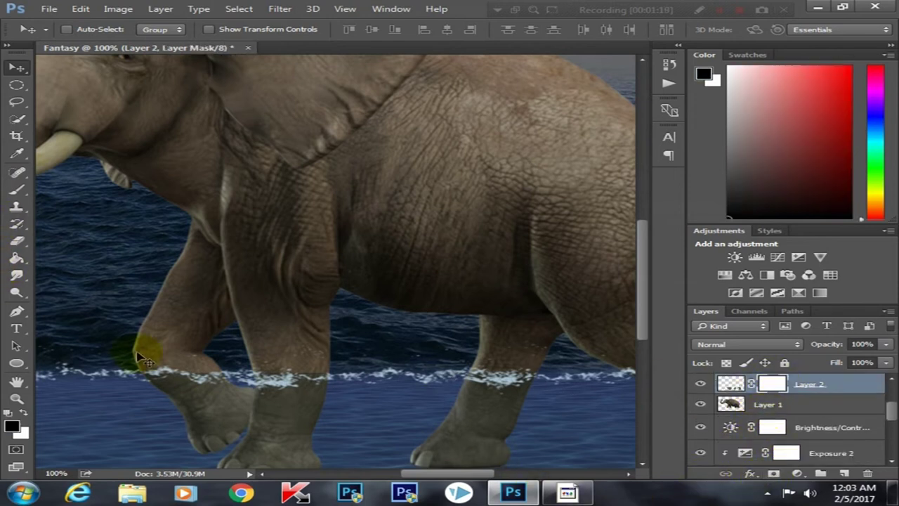
pyautogui.click(17, 189)
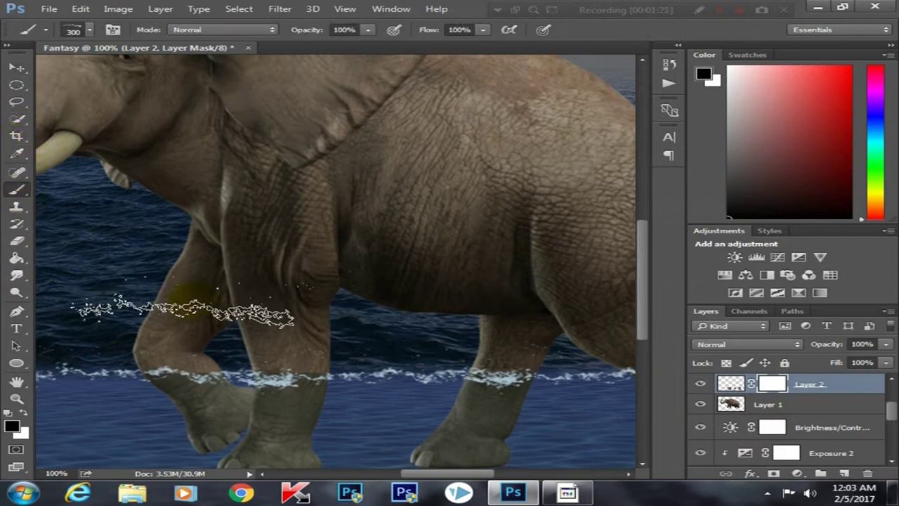
pyautogui.click(362, 360)
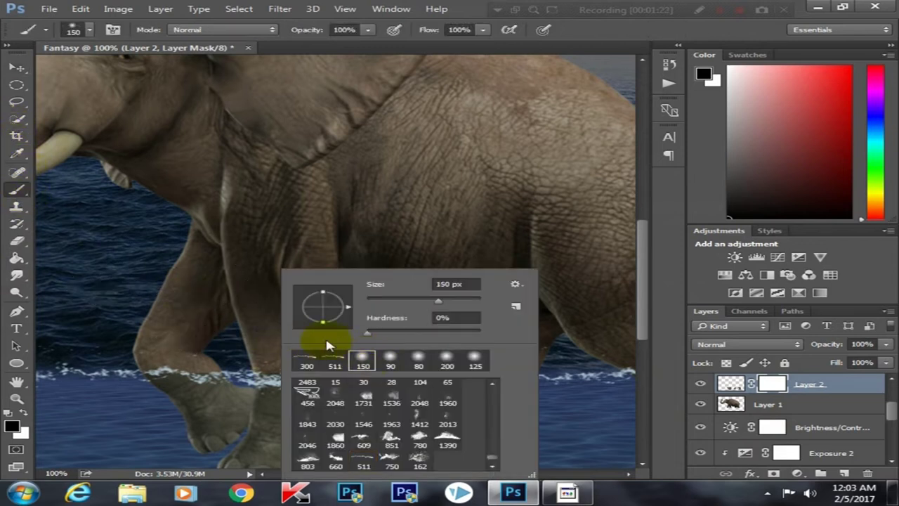
pyautogui.moveTo(383, 283); pyautogui.dragTo(157, 293)
pyautogui.click(157, 293)
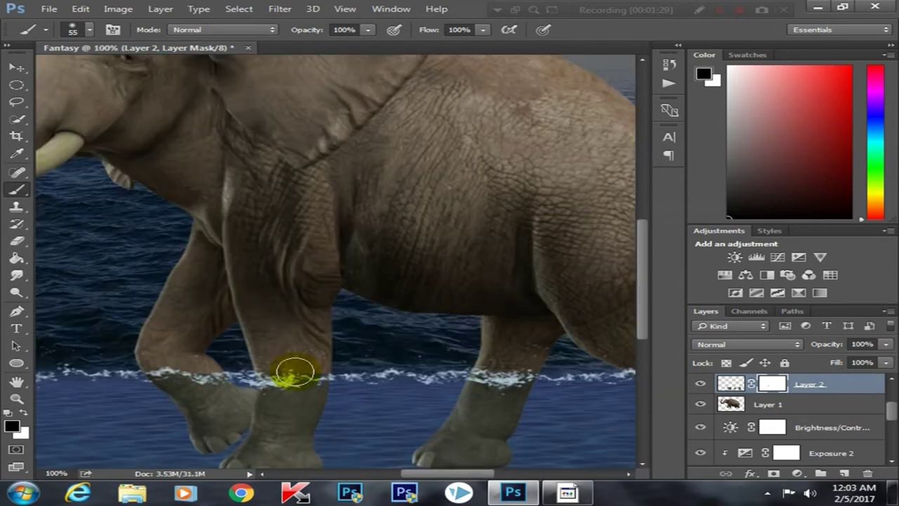
# - Add a mask to Layer 1 and paint out its legs along the waterline
pyautogui.hotkey('ctrl', '-')
pyautogui.click(768, 403)
pyautogui.click(773, 472)
pyautogui.click(770, 406)
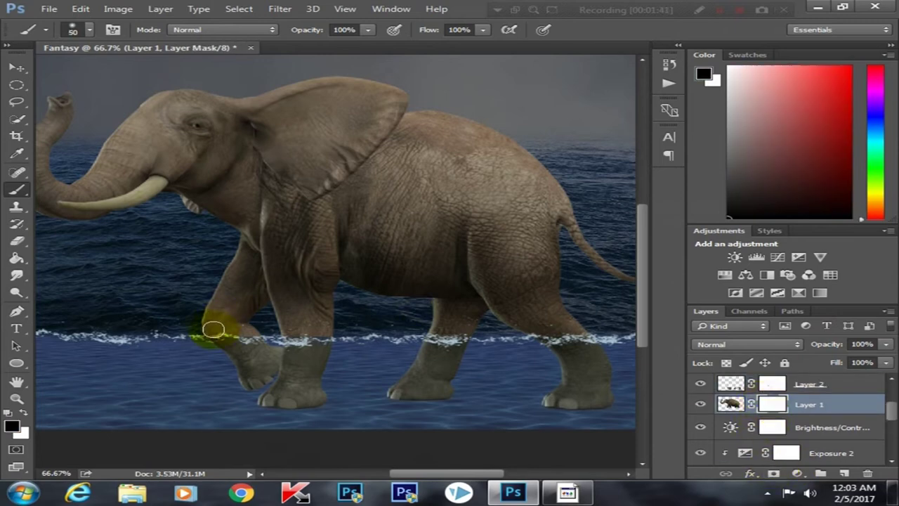
pyautogui.moveTo(194, 330); pyautogui.dragTo(635, 327)
pyautogui.hotkey('ctrl', '-')
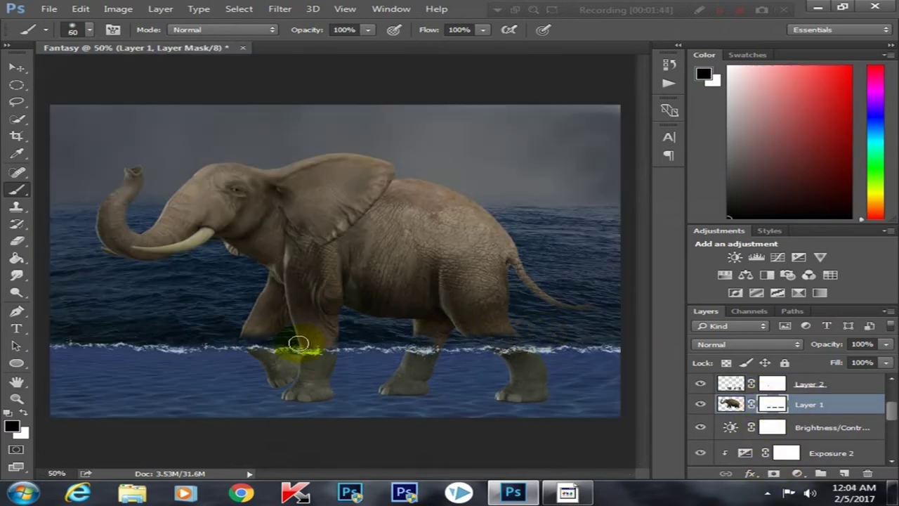
pyautogui.moveTo(322, 342); pyautogui.dragTo(638, 349)
pyautogui.hotkey('ctrl', '+')
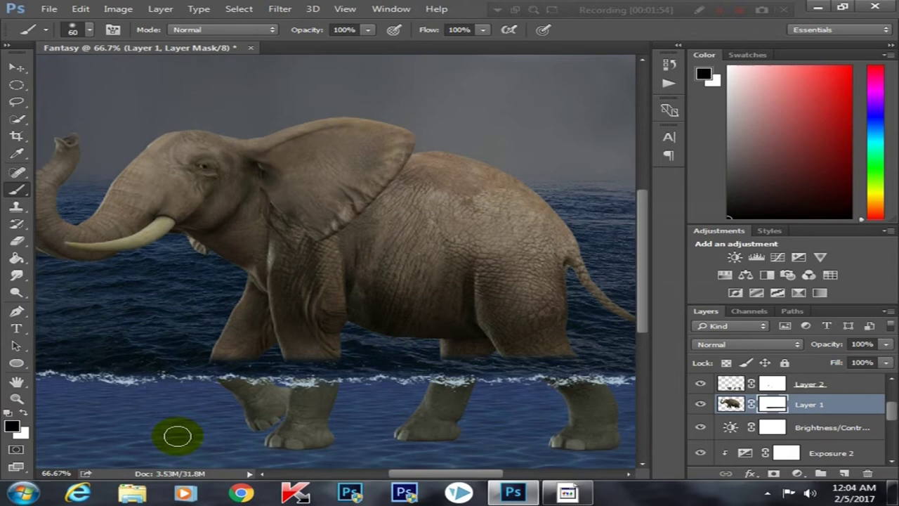
pyautogui.hotkey('ctrl', '-')
# - Nudge Layer 2's underwater legs slightly to the right with the Move tool
pyautogui.click(865, 386)
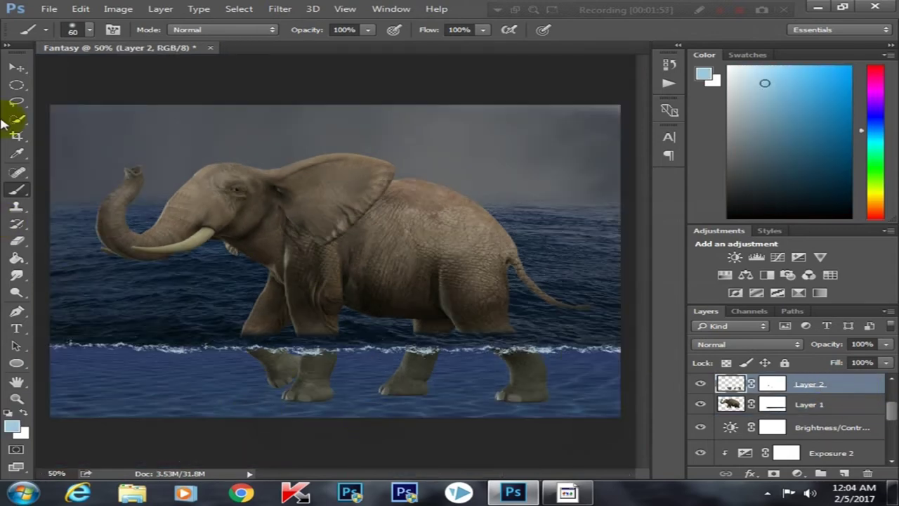
pyautogui.press('v')
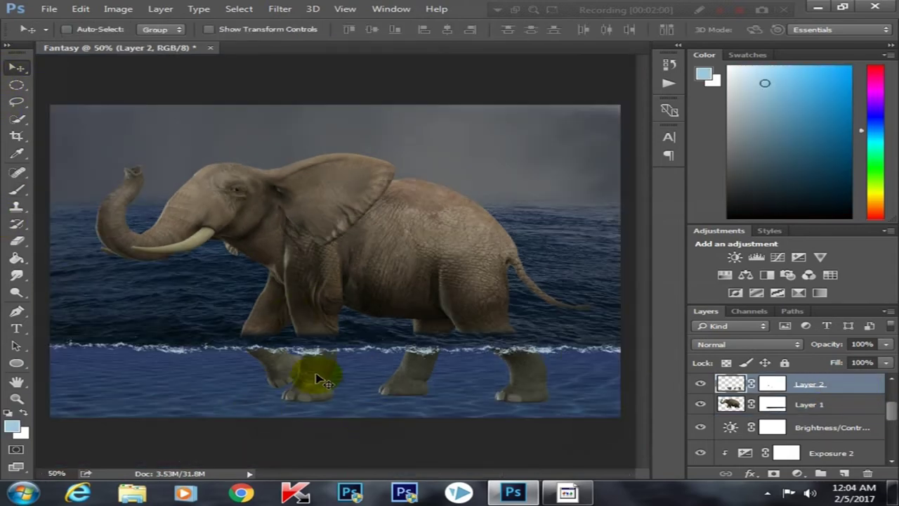
pyautogui.moveTo(320, 379); pyautogui.dragTo(340, 380)
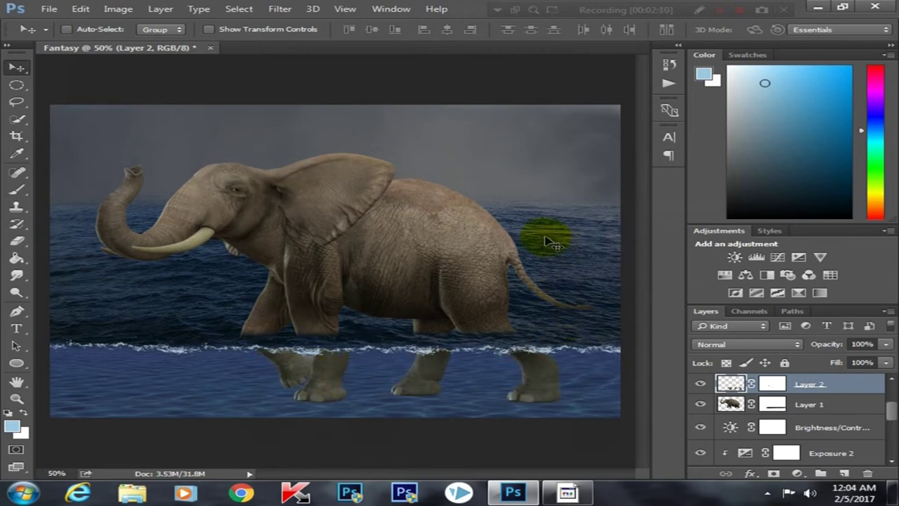
pyautogui.hotkey('ctrl', '+')
pyautogui.scroll(-1, 482, 316)
pyautogui.scroll(1, 816, 415)
pyautogui.moveTo(818, 414); pyautogui.dragTo(868, 472)
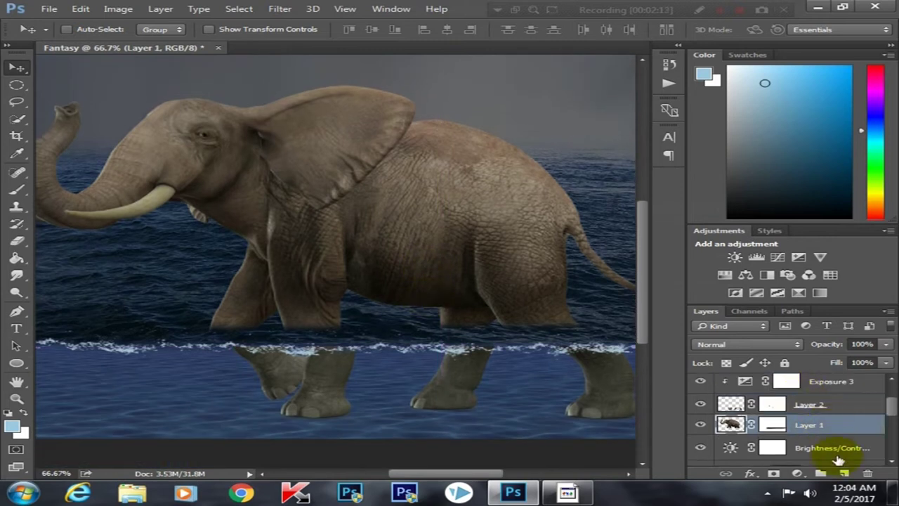
# - Add a new layer above Layer 1 and set up a small 300 px splash brush
pyautogui.click(844, 473)
pyautogui.click(701, 381)
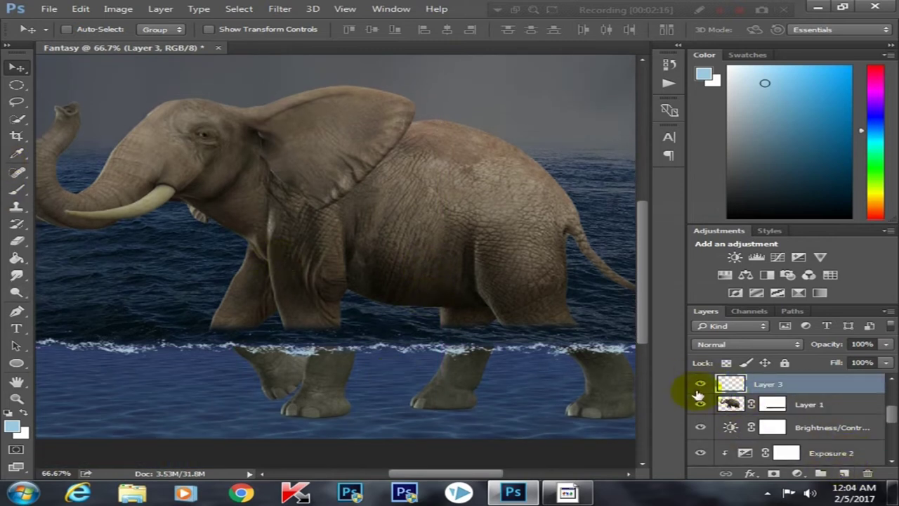
pyautogui.click(16, 189)
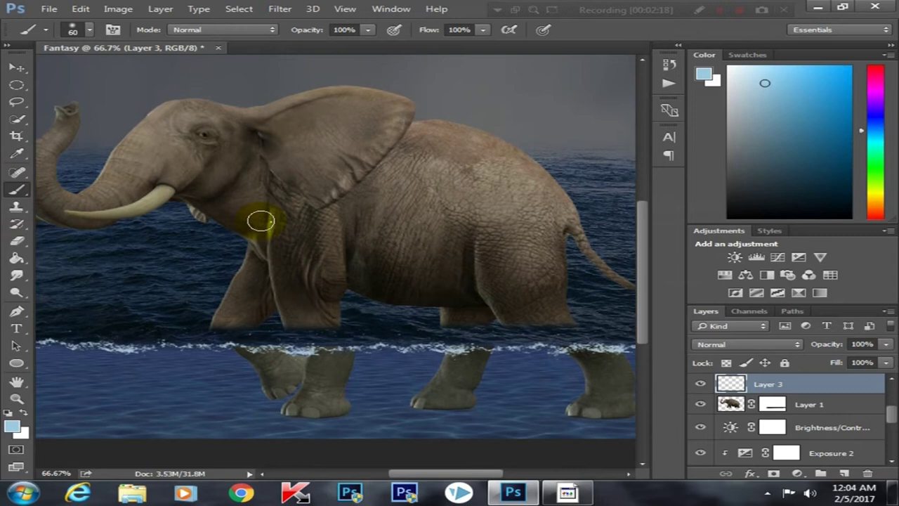
pyautogui.rightClick(262, 222)
pyautogui.click(378, 316)
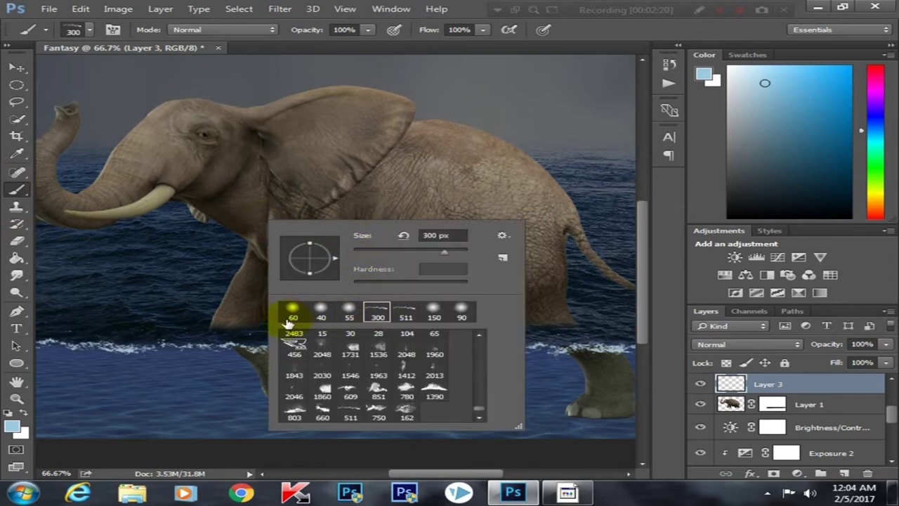
pyautogui.moveTo(370, 252); pyautogui.dragTo(392, 251)
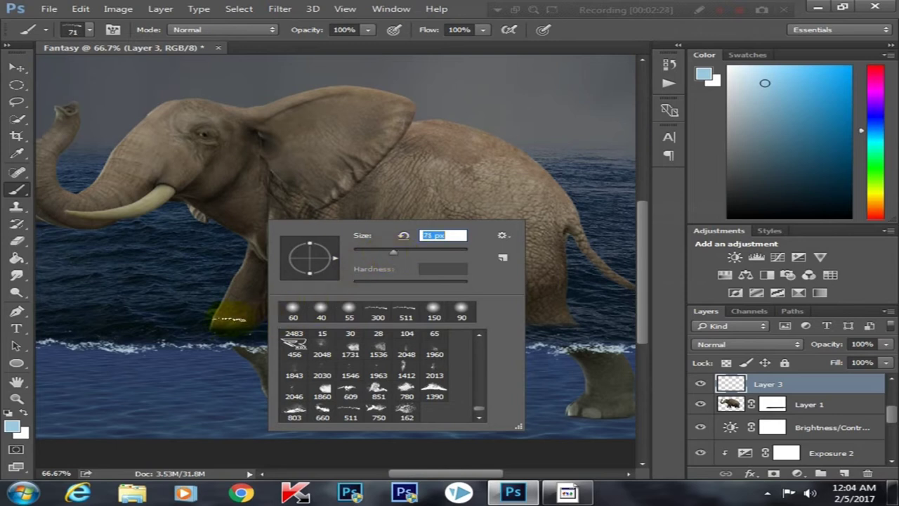
pyautogui.click(232, 328)
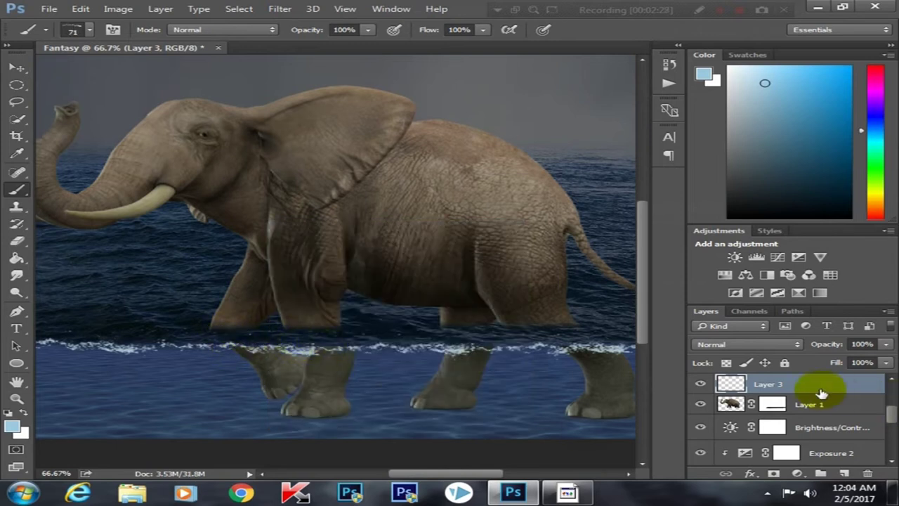
# - Reselect Layer 3 and rotate the splash brush tip to lie horizontal
pyautogui.scroll(3, 825, 400)
pyautogui.click(776, 384)
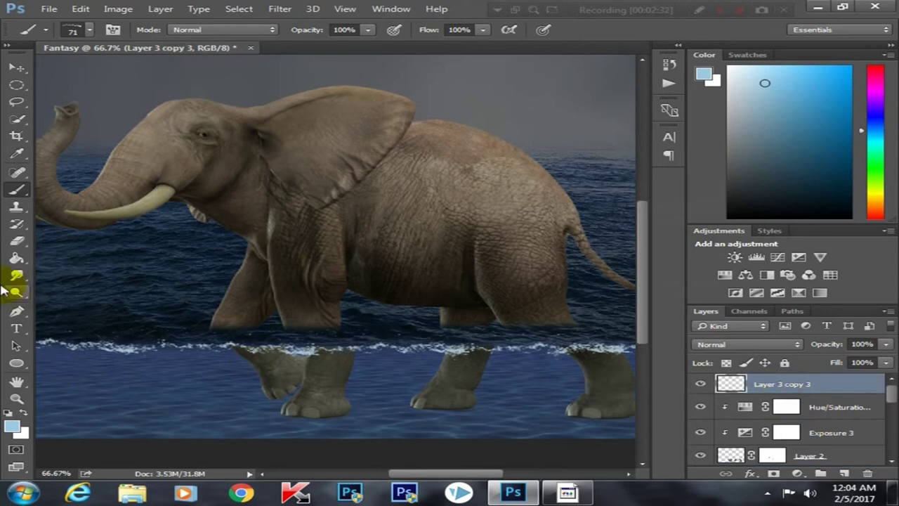
pyautogui.scroll(-2, 780, 436)
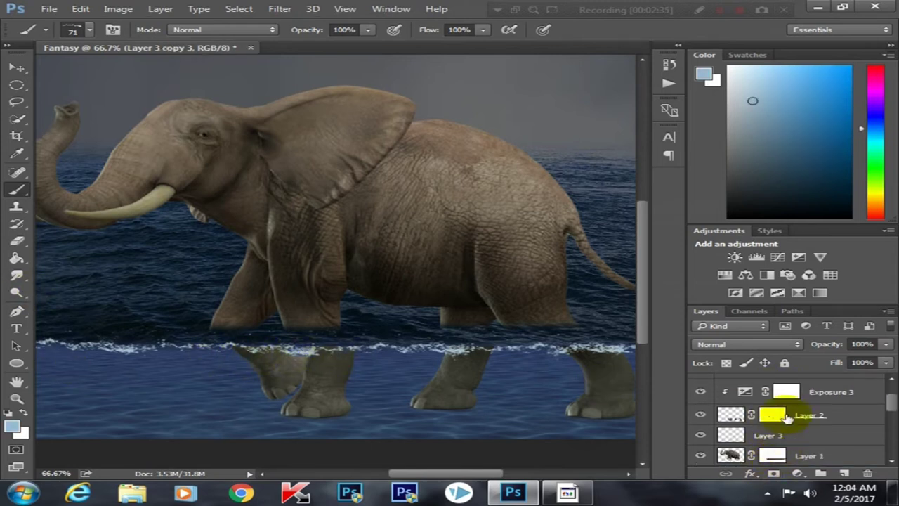
pyautogui.click(786, 435)
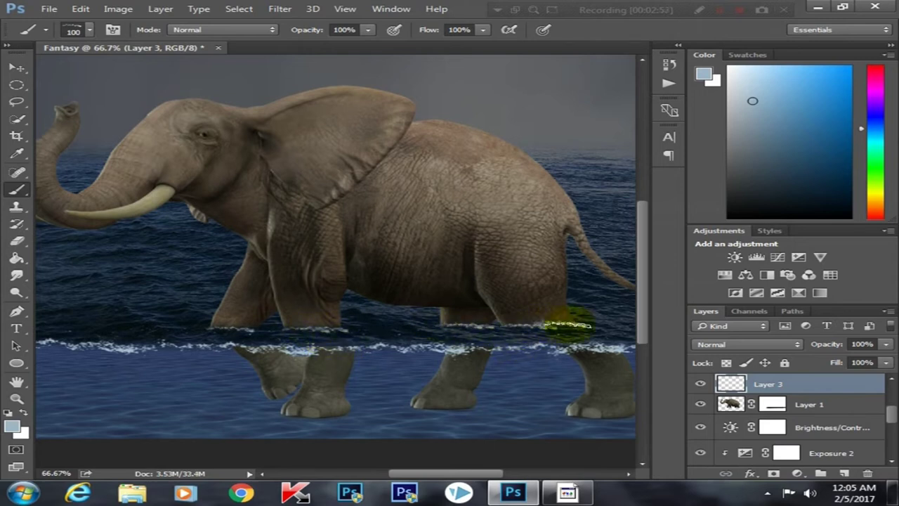
pyautogui.rightClick(470, 320)
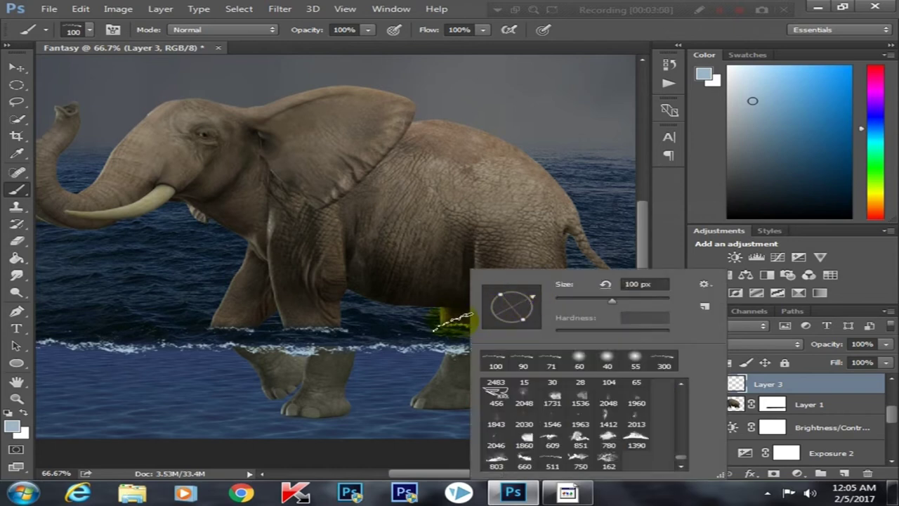
pyautogui.moveTo(534, 309); pyautogui.dragTo(500, 312)
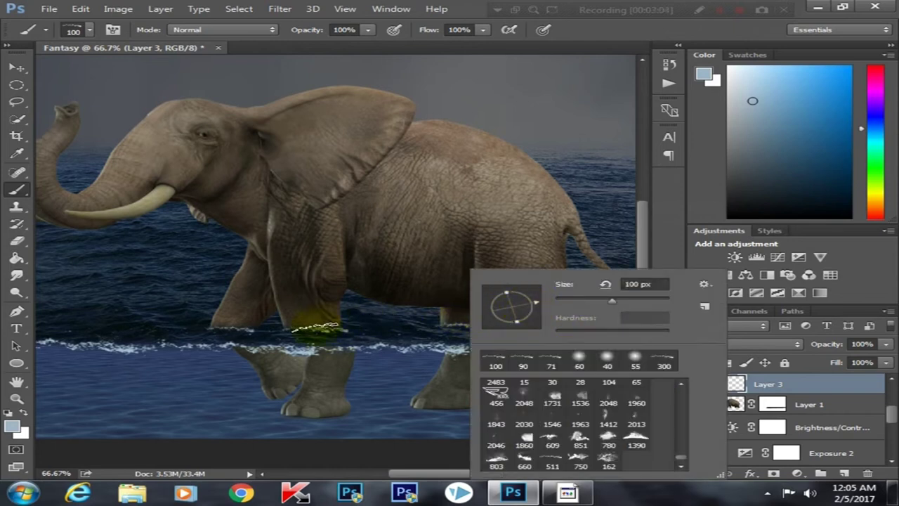
pyautogui.click(430, 329)
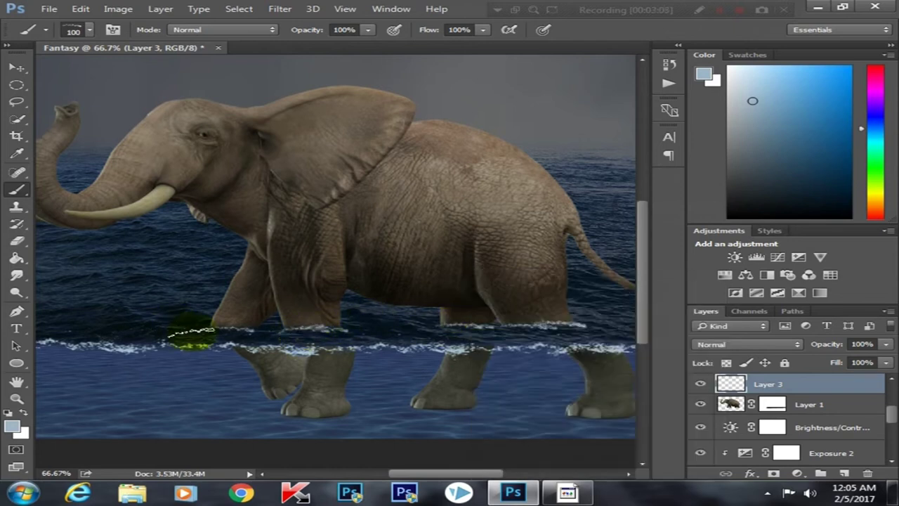
pyautogui.rightClick(319, 313)
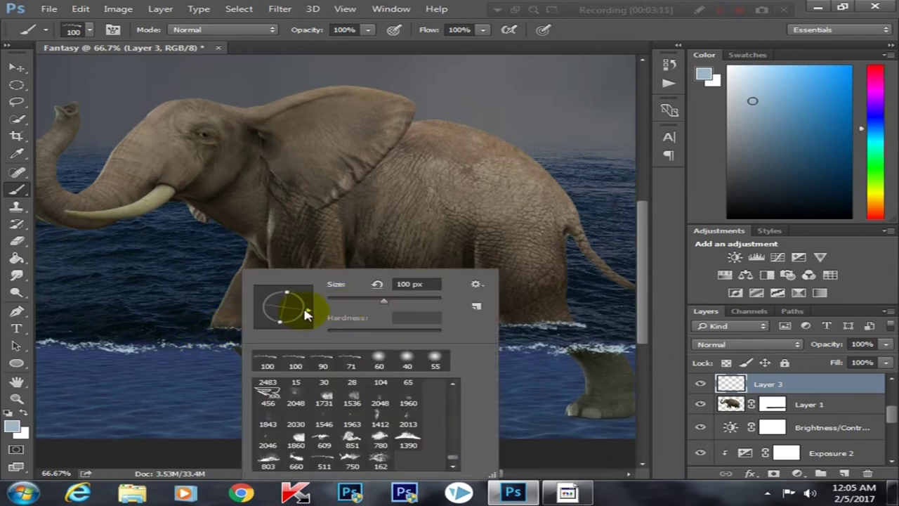
pyautogui.click(224, 330)
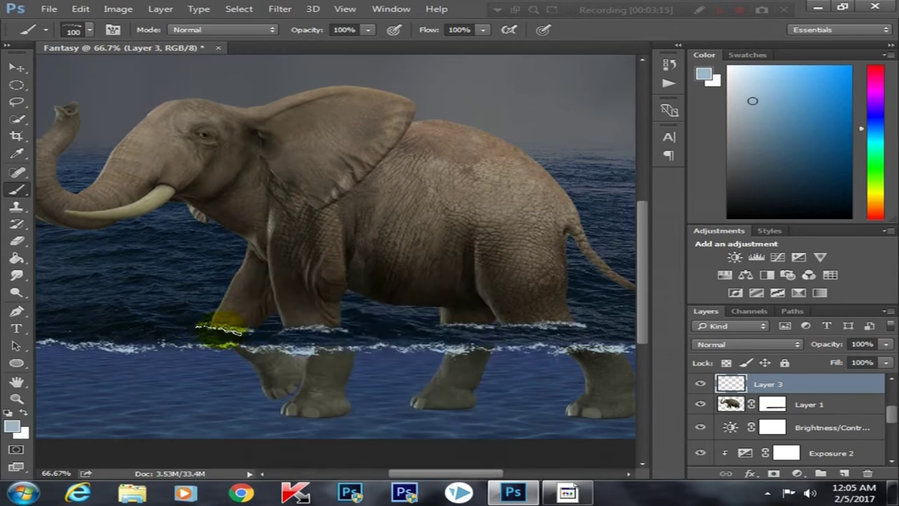
# - Paint white foam along the waterline at the front leg
pyautogui.hotkey('ctrl', '+')
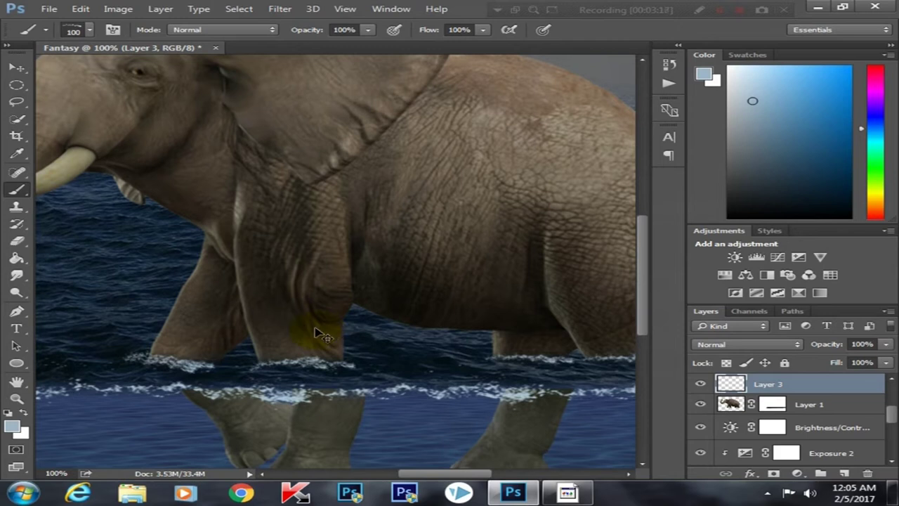
pyautogui.moveTo(211, 364)
pyautogui.mouseDown()
pyautogui.moveTo(166, 353)
pyautogui.moveTo(179, 367)
pyautogui.mouseUp()
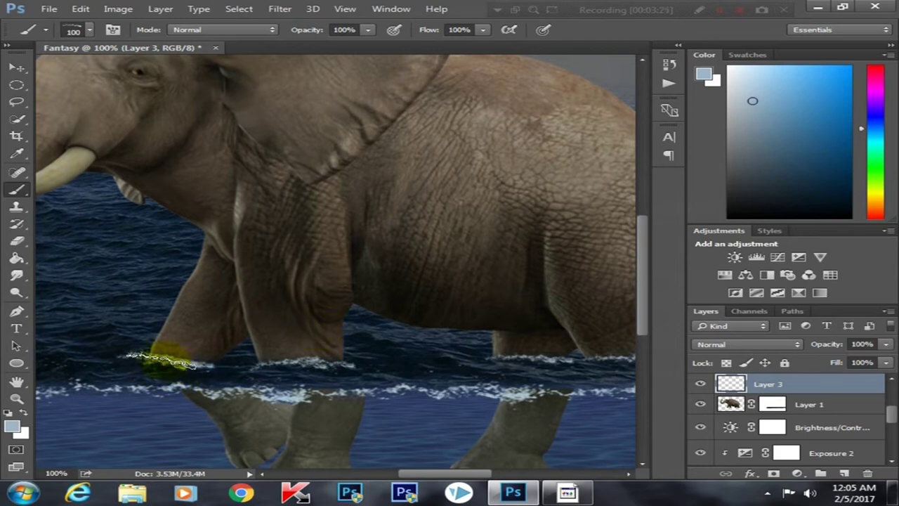
pyautogui.hotkey('ctrl', '-')
pyautogui.hotkey('ctrl', '-')
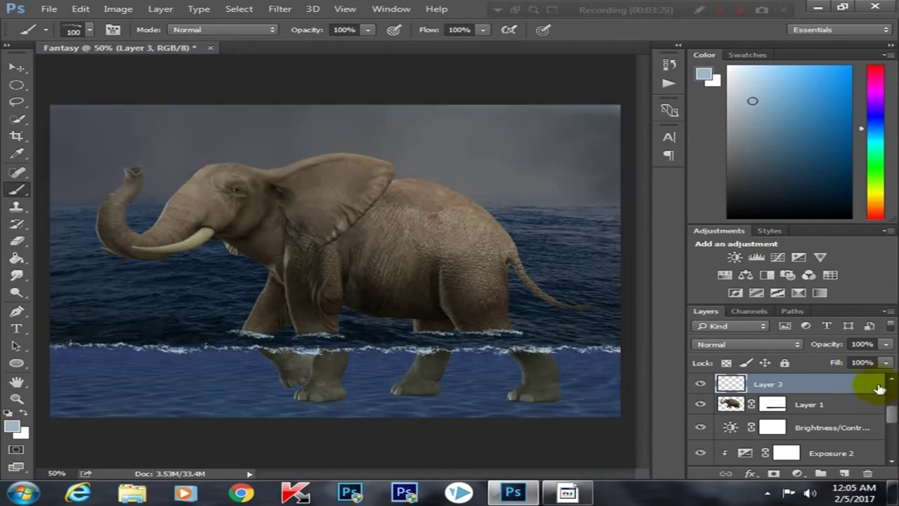
pyautogui.scroll(2, 723, 383)
pyautogui.scroll(2, 744, 389)
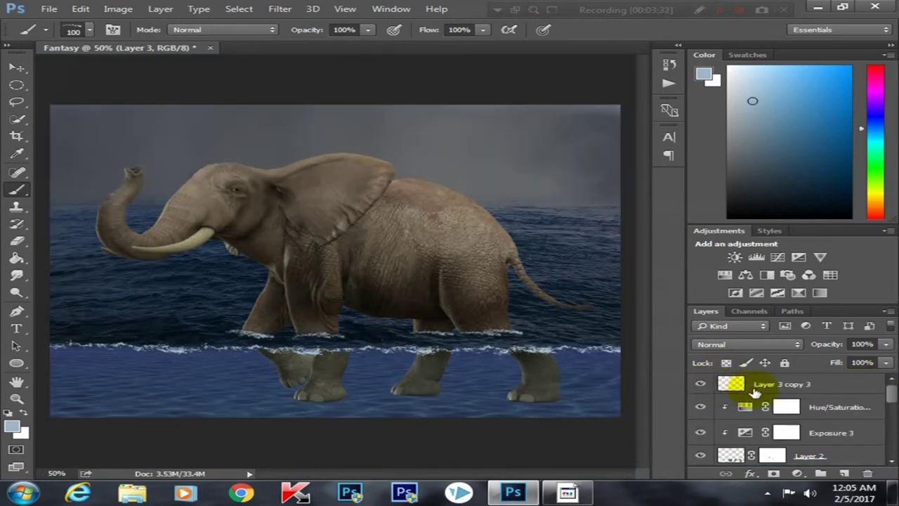
# - Darken the submerged legs with a Brightness/Contrast clipped to Layer 2 at -53
pyautogui.click(755, 389)
pyautogui.click(17, 67)
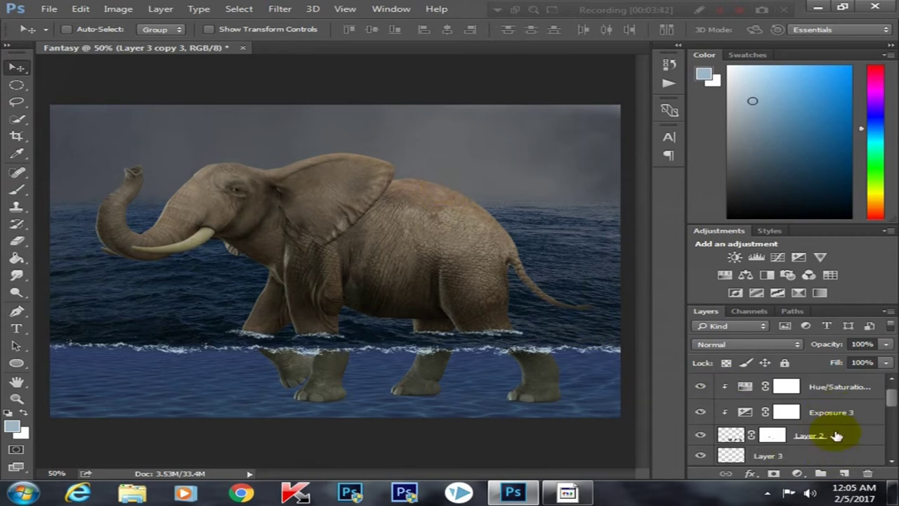
pyautogui.scroll(-2, 833, 435)
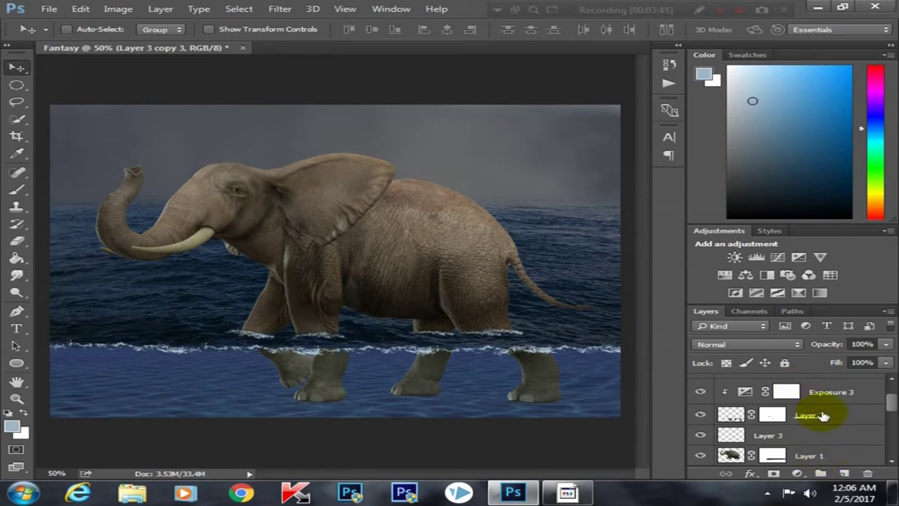
pyautogui.click(823, 415)
pyautogui.click(796, 473)
pyautogui.click(747, 229)
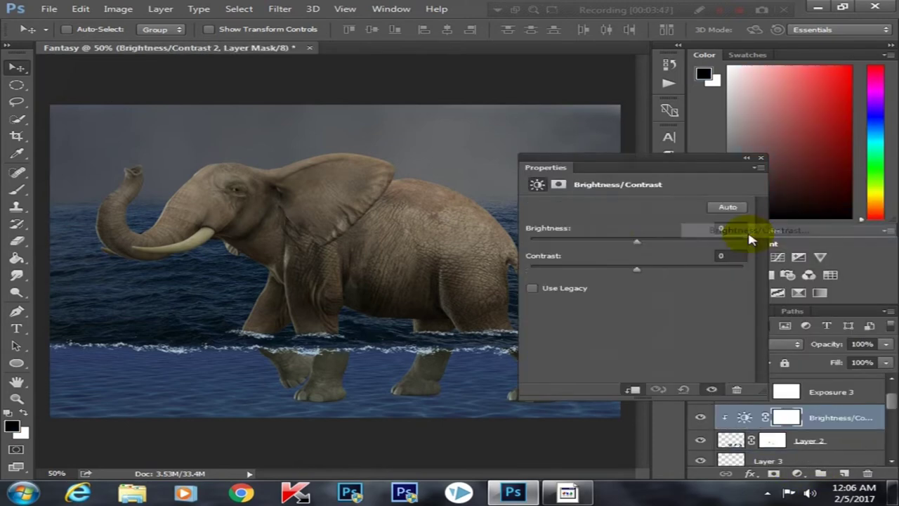
pyautogui.click(623, 240)
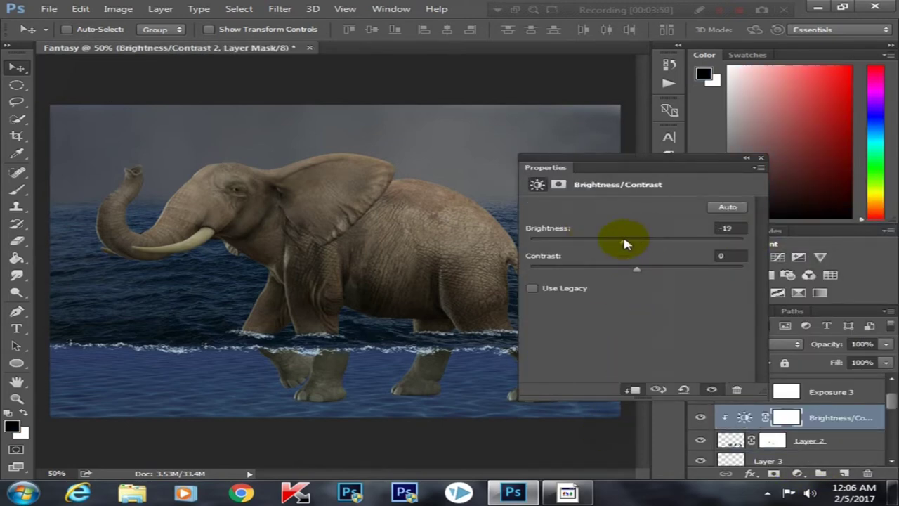
pyautogui.moveTo(608, 242); pyautogui.dragTo(594, 243)
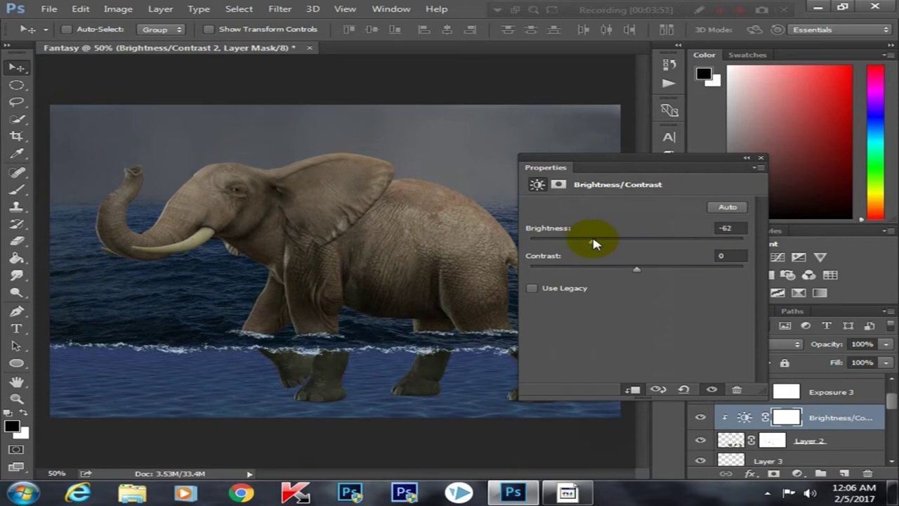
pyautogui.click(759, 163)
# - Add a Brightness/Contrast above the eddyhaze underwater layer at about -20
pyautogui.scroll(-1, 801, 419)
pyautogui.scroll(-2, 814, 421)
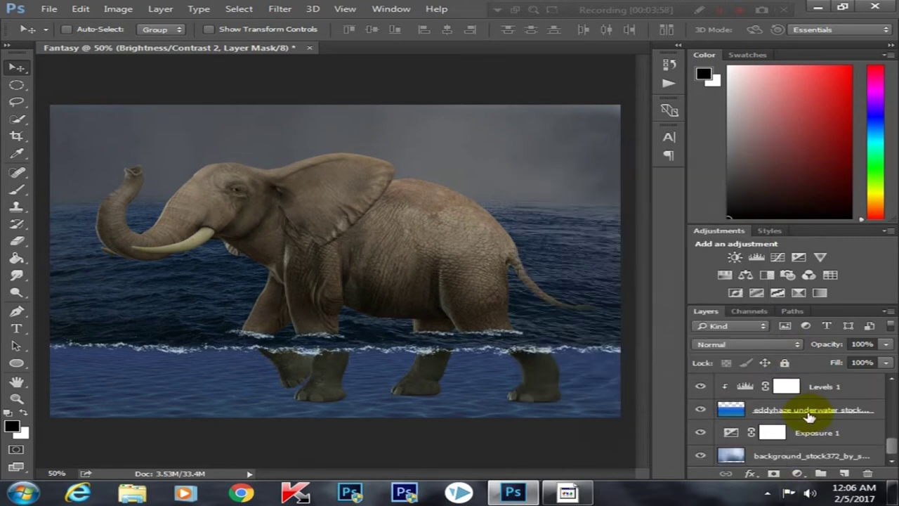
pyautogui.click(809, 417)
pyautogui.click(796, 474)
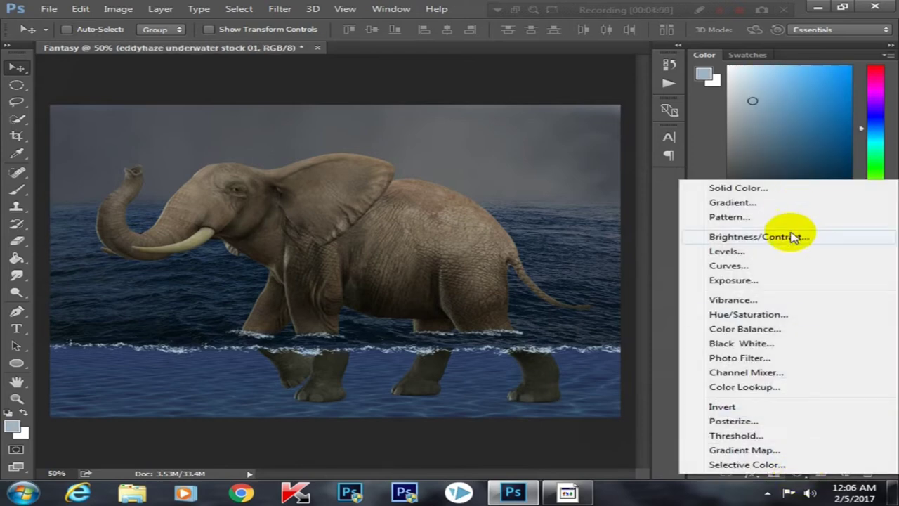
pyautogui.click(792, 236)
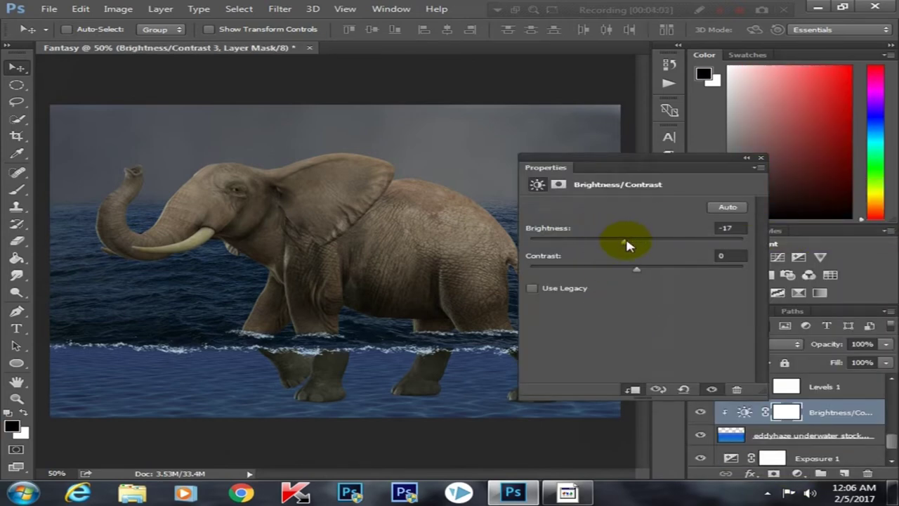
pyautogui.moveTo(625, 237); pyautogui.dragTo(621, 236)
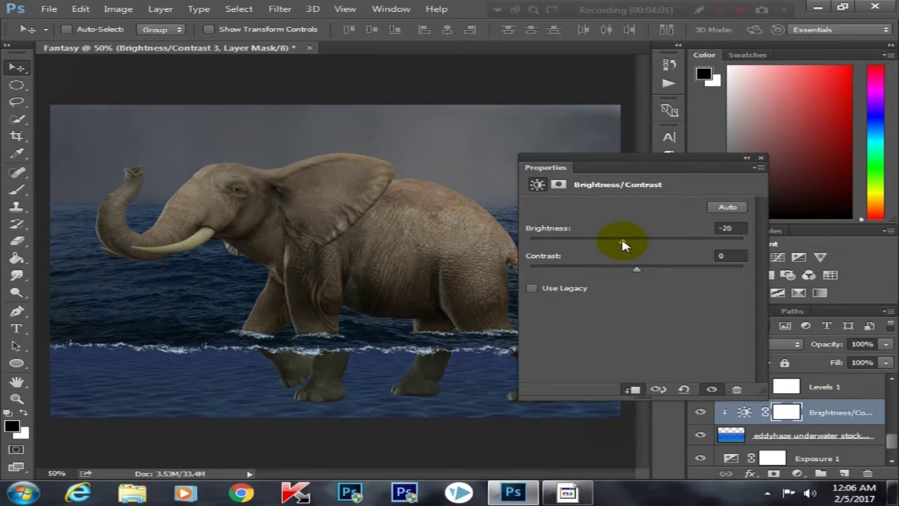
pyautogui.moveTo(624, 236); pyautogui.dragTo(627, 236)
pyautogui.click(761, 157)
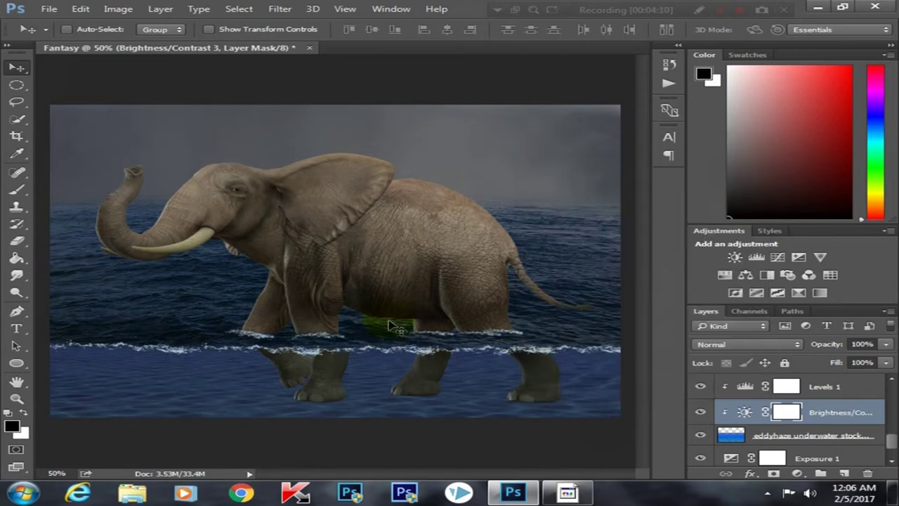
# - Find Layer 2 in the Layers panel and bring up its layer options
pyautogui.scroll(1, 401, 319)
pyautogui.scroll(-1, 408, 327)
pyautogui.scroll(2, 802, 450)
pyautogui.scroll(2, 803, 425)
pyautogui.scroll(1, 802, 428)
pyautogui.scroll(1, 802, 428)
pyautogui.scroll(1, 803, 428)
pyautogui.scroll(1, 804, 430)
pyautogui.scroll(-2, 803, 430)
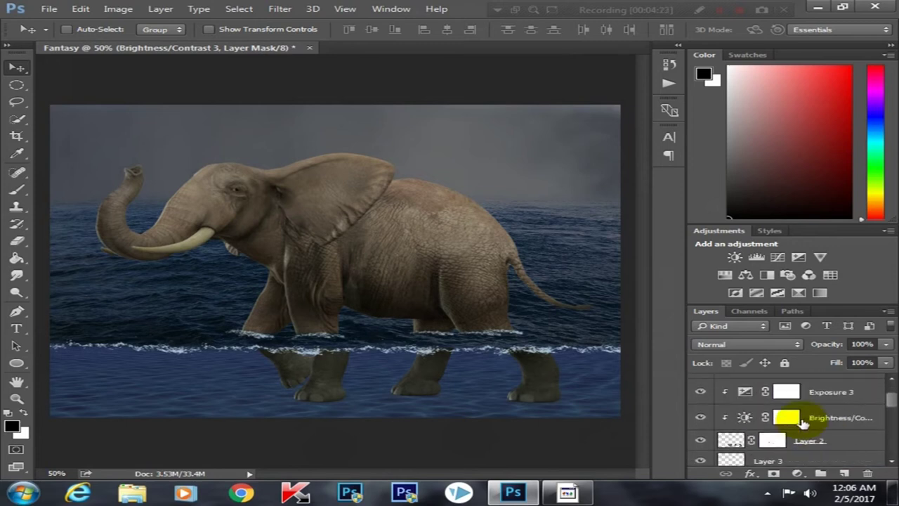
pyautogui.scroll(-2, 789, 417)
pyautogui.click(762, 400)
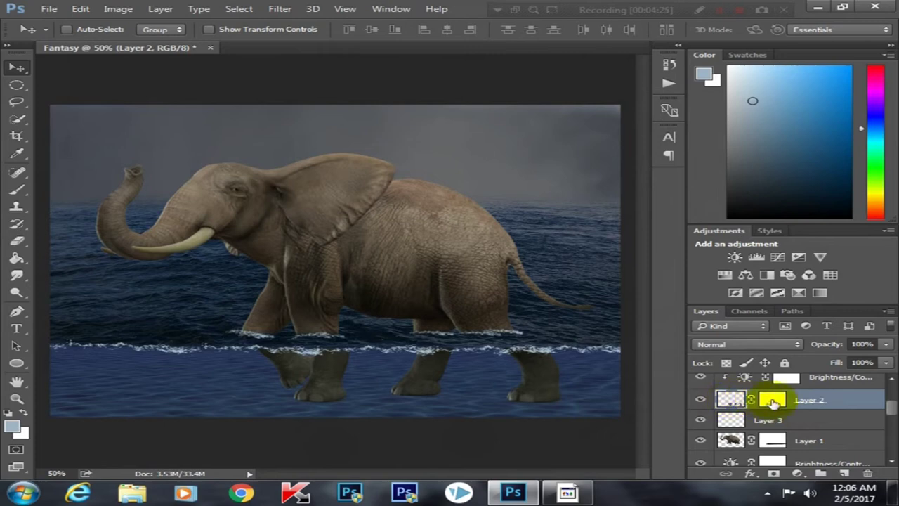
pyautogui.scroll(1, 772, 403)
pyautogui.scroll(1, 779, 414)
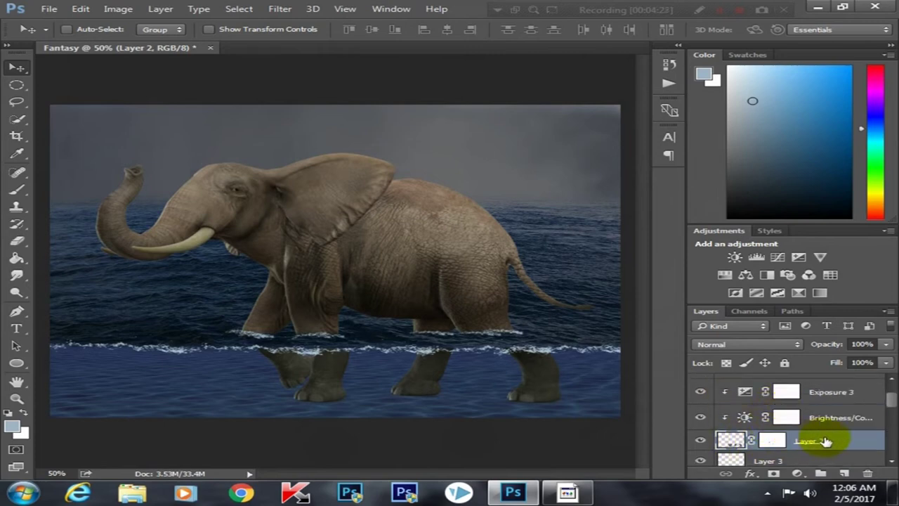
pyautogui.rightClick(826, 441)
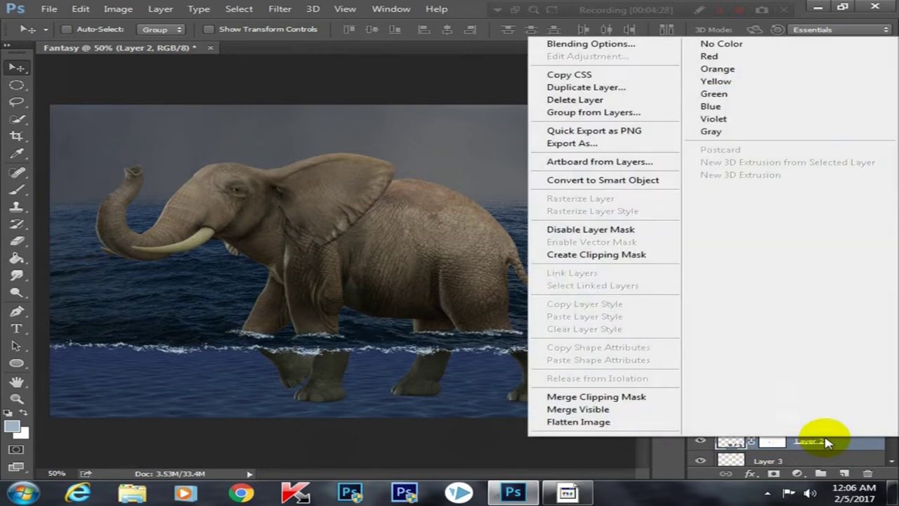
# - Duplicate Layer 2 as Layer 2 copy and reselect the original Layer 2
pyautogui.click(603, 95)
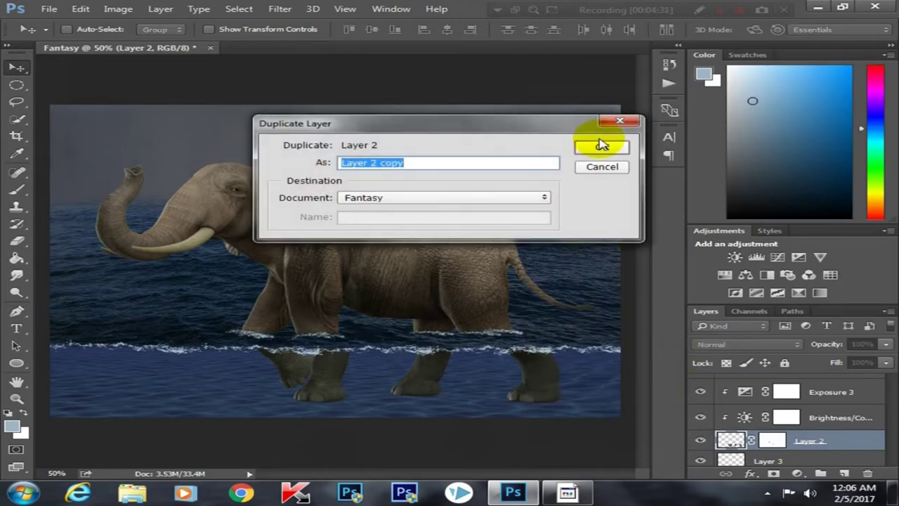
pyautogui.click(602, 147)
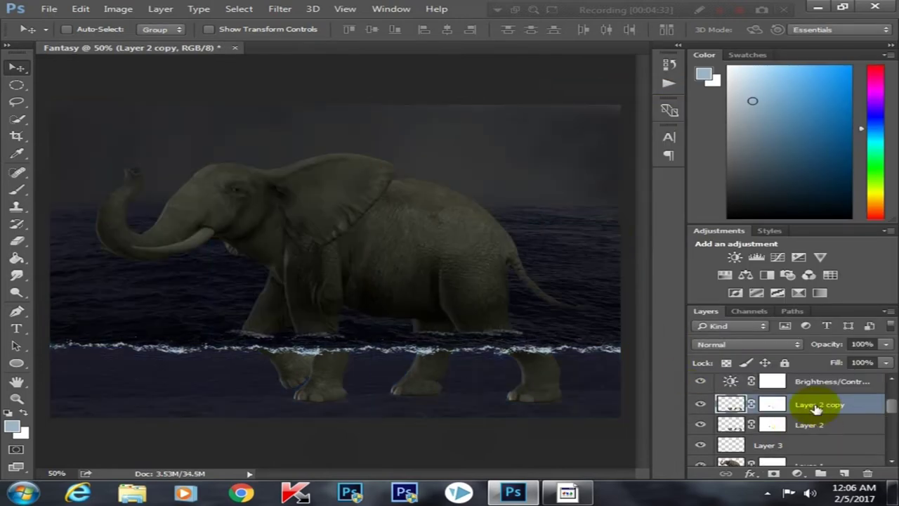
pyautogui.scroll(1, 817, 410)
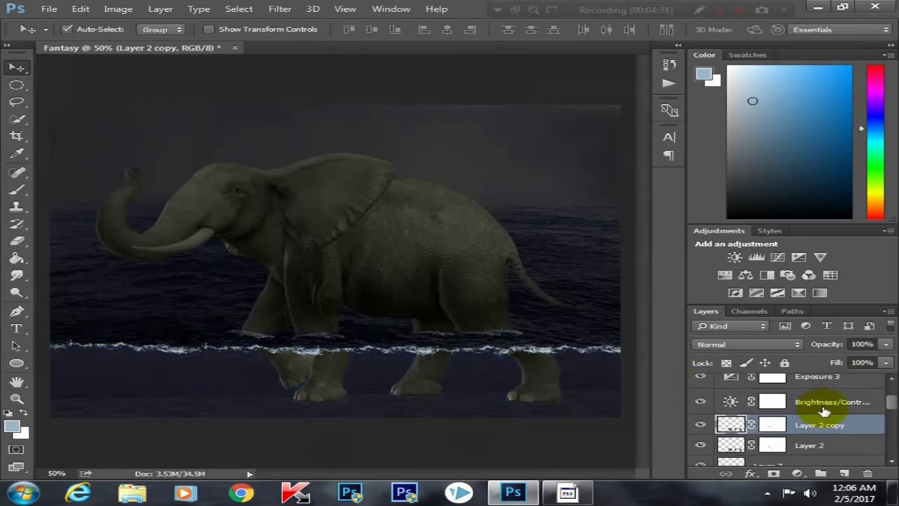
pyautogui.click(824, 401)
pyautogui.scroll(-4, 824, 411)
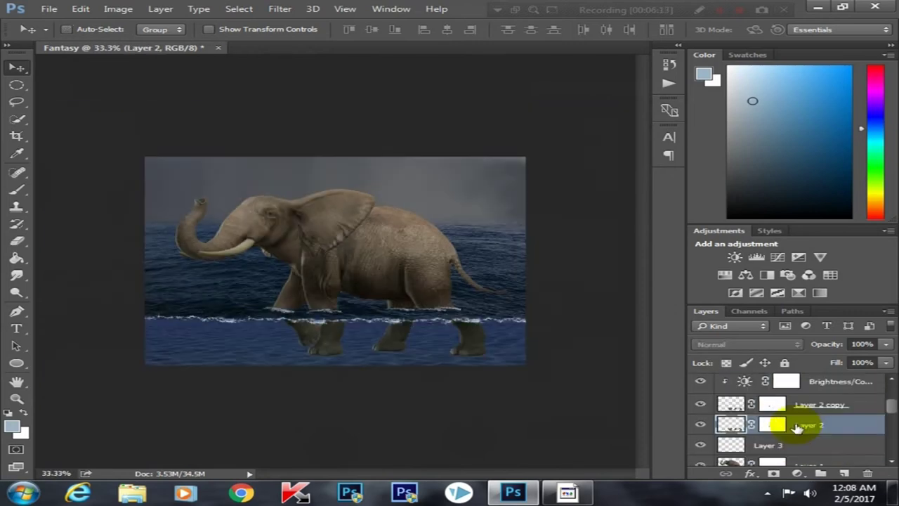
# - Flip Layer 2 vertically, move it below the waterline and skew it into a slanted reflection
pyautogui.hotkey('ctrl', 't')
pyautogui.rightClick(477, 337)
pyautogui.click(523, 321)
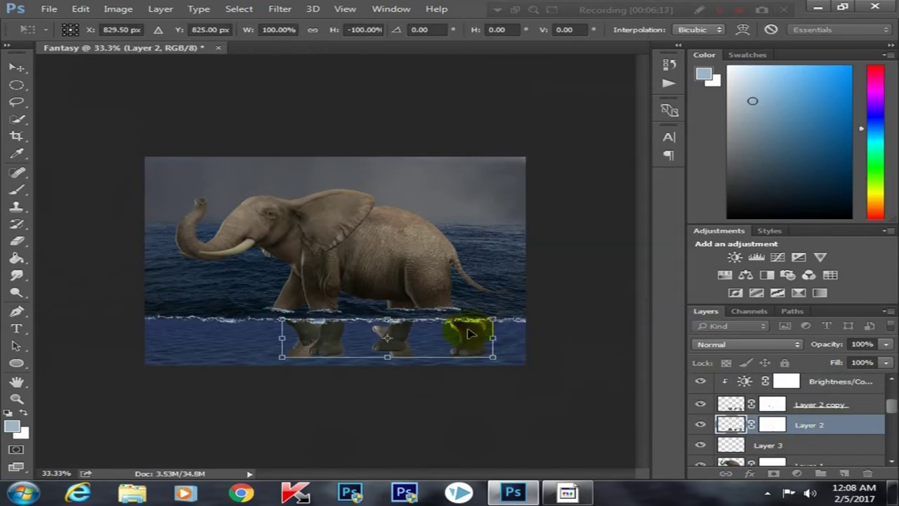
pyautogui.moveTo(436, 344); pyautogui.dragTo(436, 369)
pyautogui.moveTo(495, 379); pyautogui.dragTo(537, 402)
pyautogui.moveTo(287, 380); pyautogui.dragTo(314, 421)
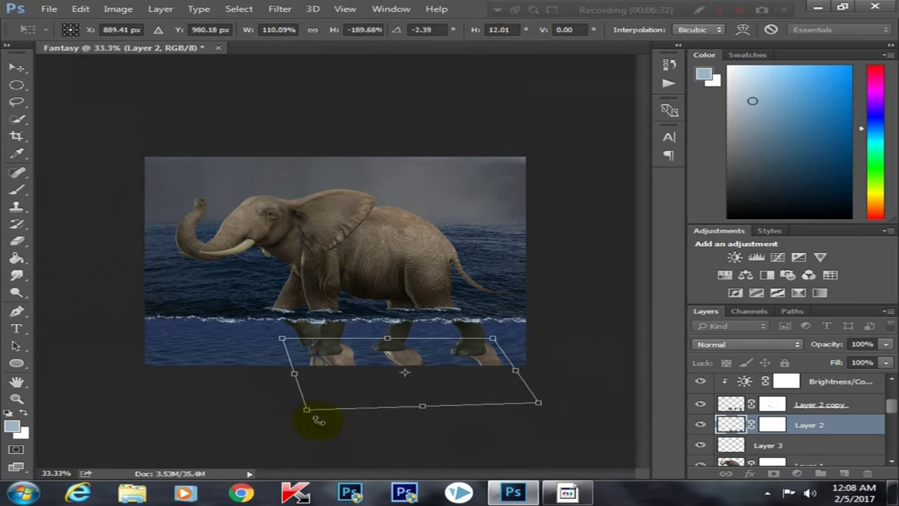
pyautogui.moveTo(452, 389); pyautogui.dragTo(439, 391)
pyautogui.press('Return')
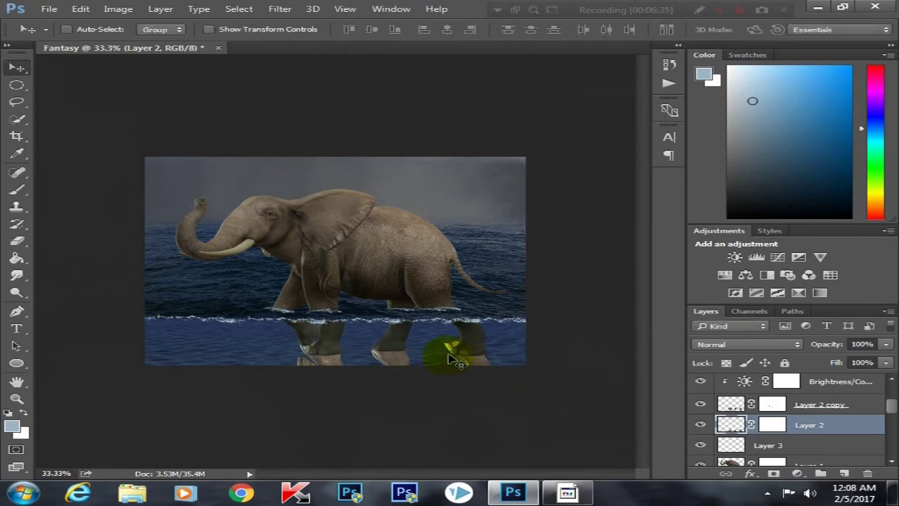
pyautogui.hotkey('ctrl', '+')
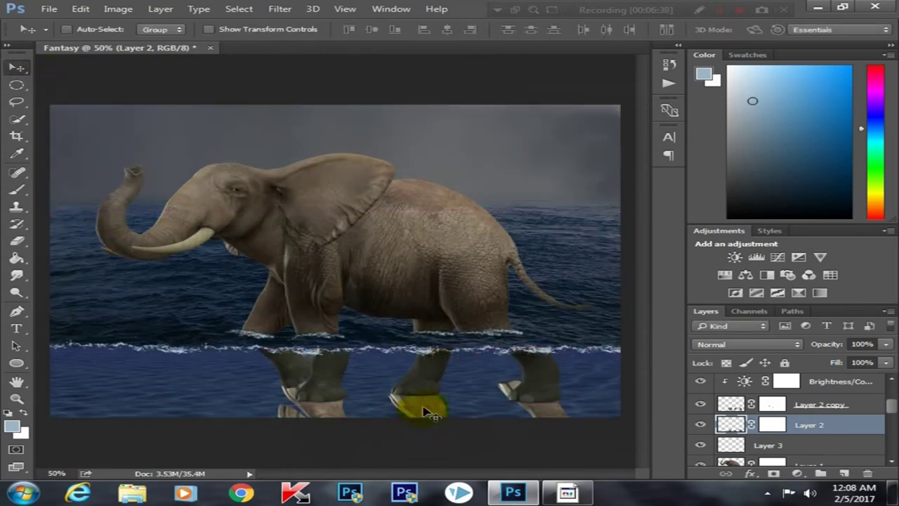
pyautogui.press('Right')
pyautogui.press('Right')
pyautogui.press('Right')
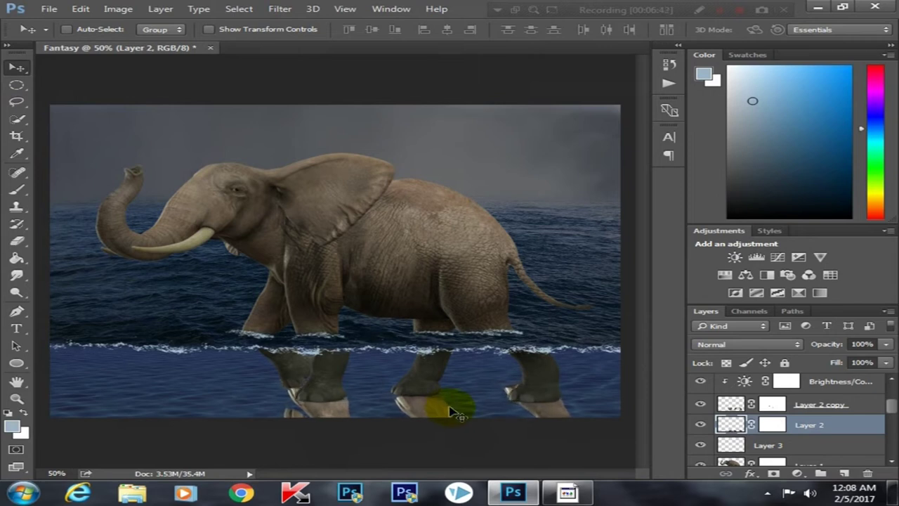
# - Add an Exposure adjustment at -20 clipped to the layer below
pyautogui.click(797, 473)
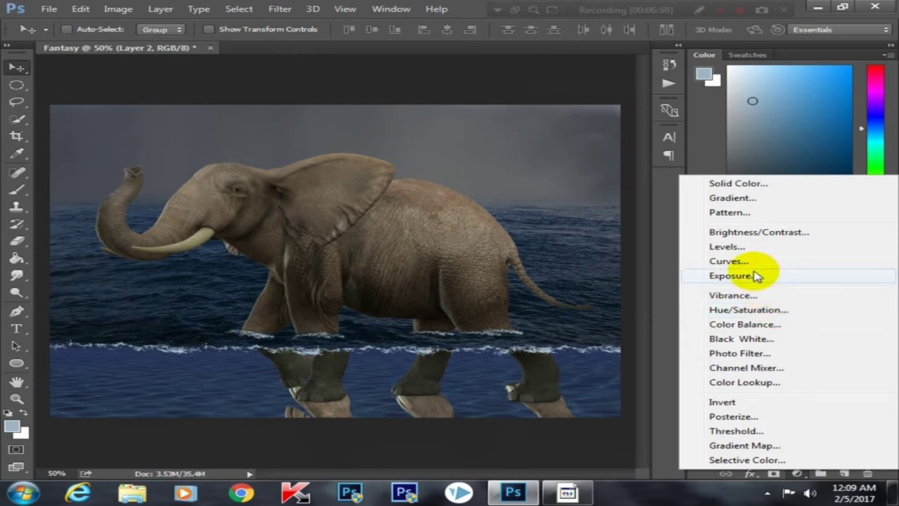
pyautogui.click(766, 275)
pyautogui.moveTo(636, 241); pyautogui.dragTo(530, 242)
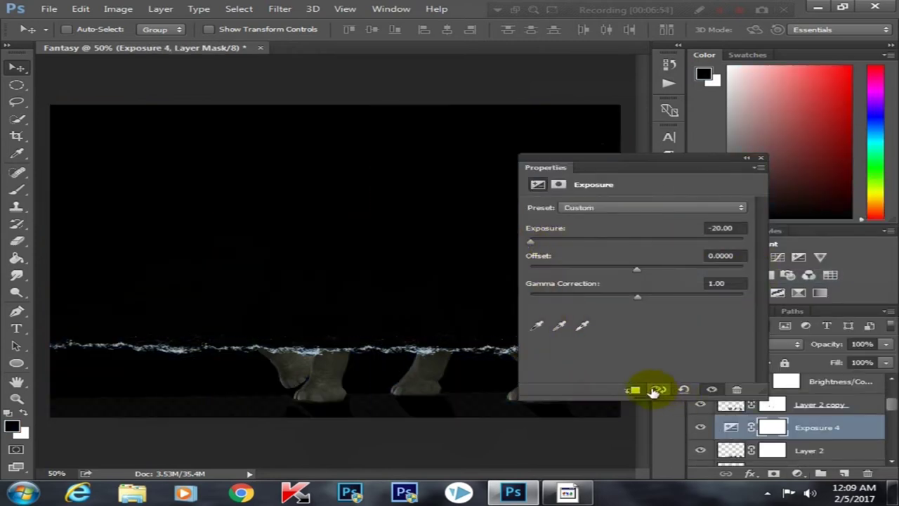
pyautogui.click(631, 389)
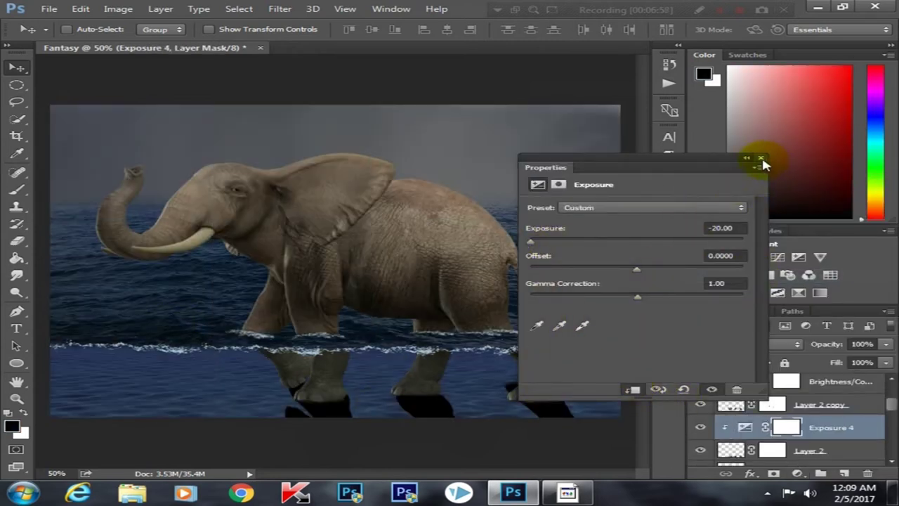
pyautogui.click(761, 158)
# - Fade Layer 2's leg reflection to 59% opacity
pyautogui.click(842, 420)
pyautogui.scroll(-1, 848, 441)
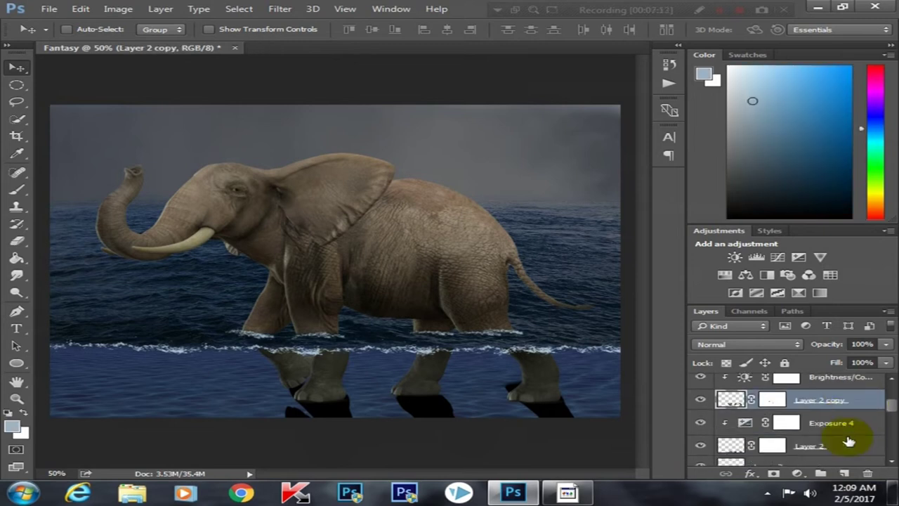
pyautogui.scroll(-1, 848, 441)
pyautogui.click(846, 426)
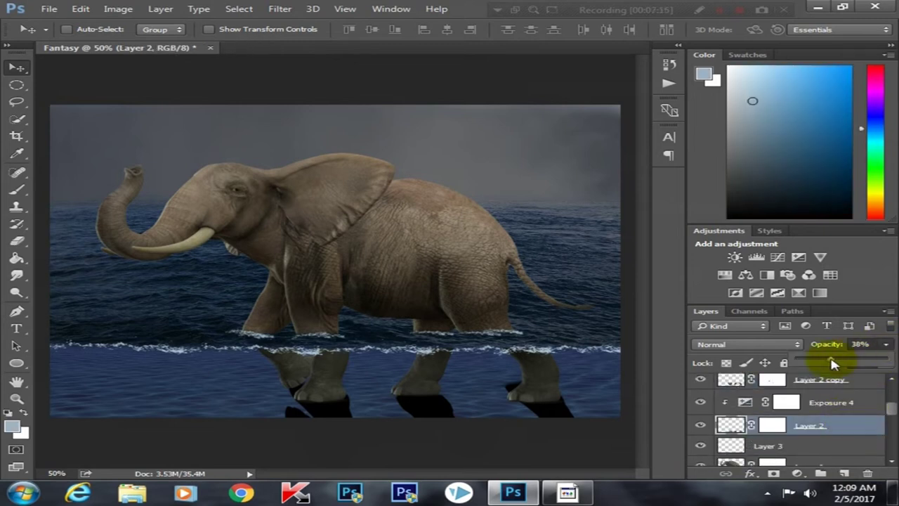
pyautogui.moveTo(833, 364); pyautogui.dragTo(851, 363)
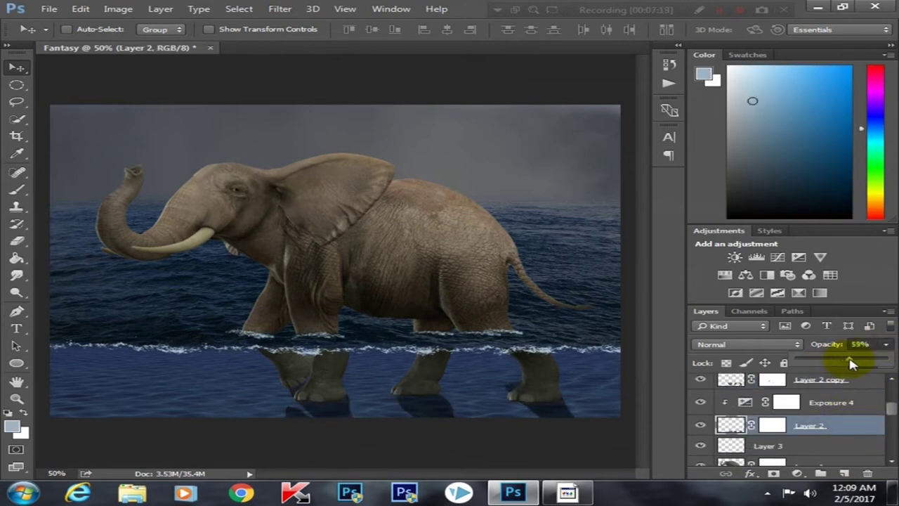
# - Soften the reflection with a Gaussian Blur and target its layer mask
pyautogui.click(279, 8)
pyautogui.moveTo(288, 153)
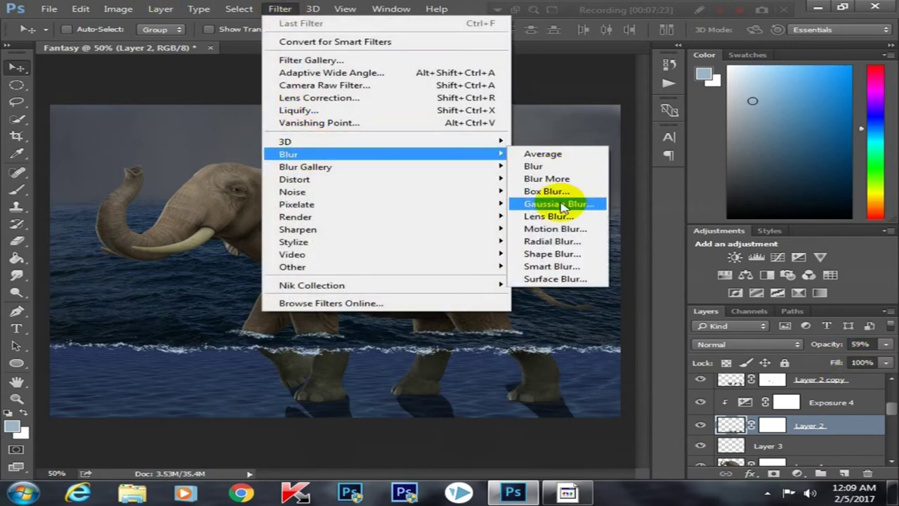
pyautogui.click(562, 205)
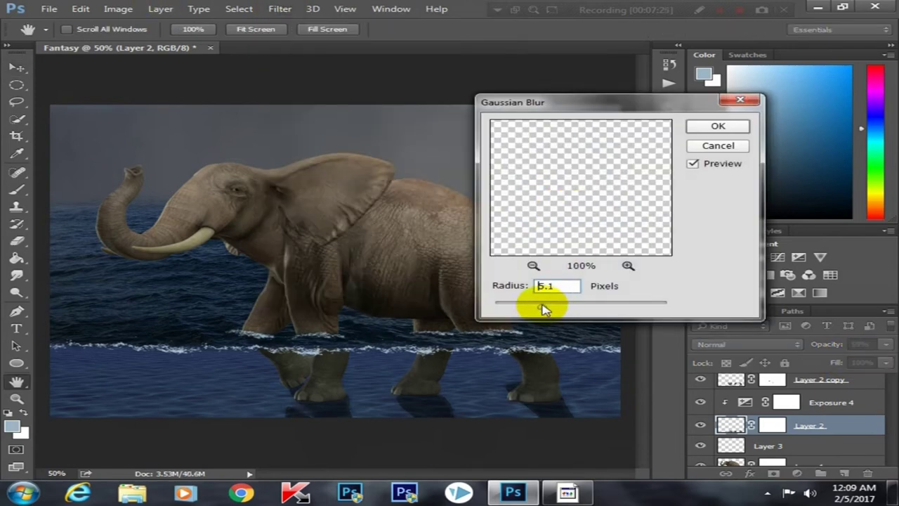
pyautogui.click(717, 125)
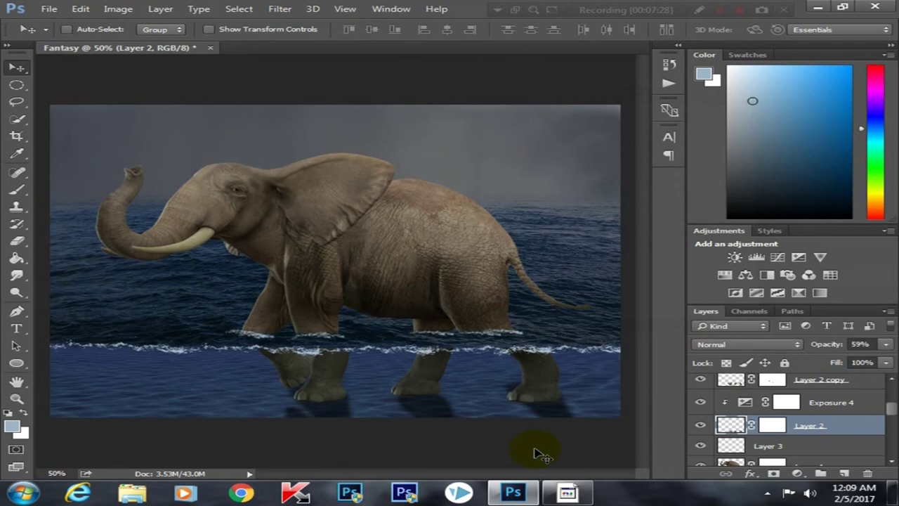
pyautogui.click(770, 426)
# - With a soft 60 px black brush, paint over the leg reflections on Layer 2's mask
pyautogui.scroll(-1, 730, 444)
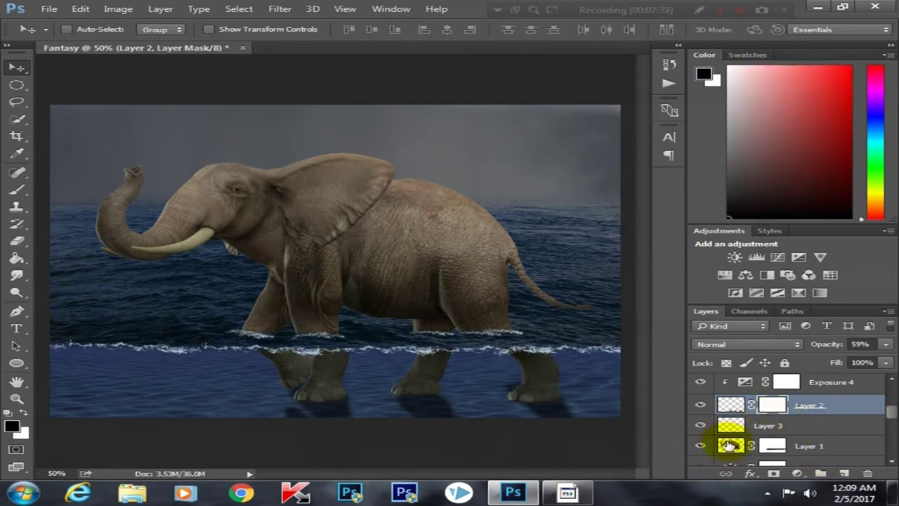
pyautogui.scroll(1, 715, 426)
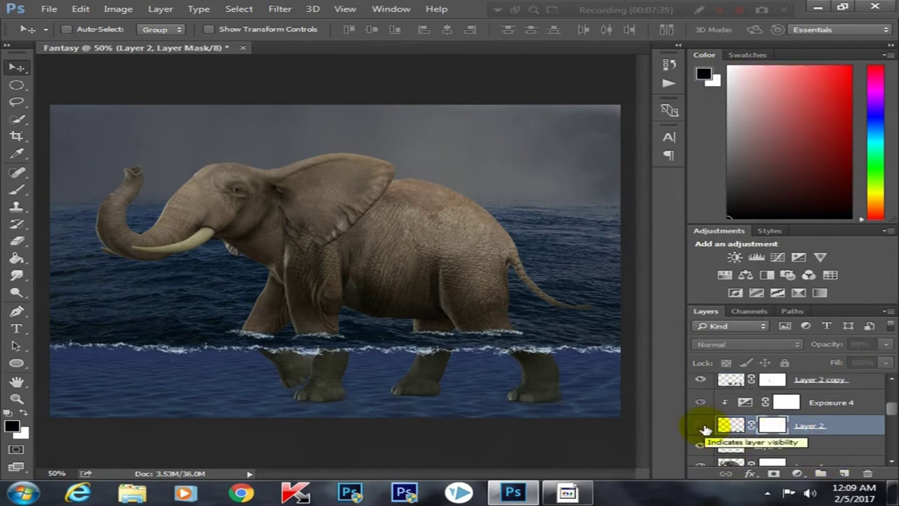
pyautogui.click(20, 190)
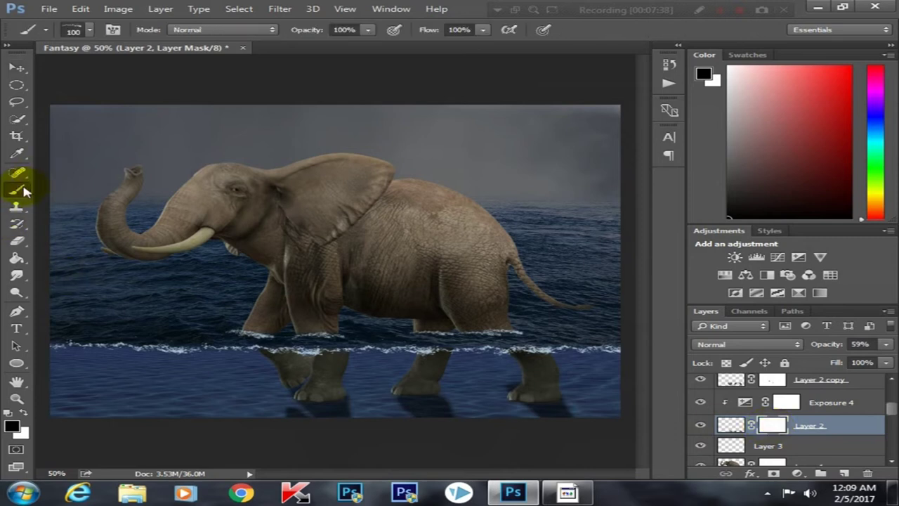
pyautogui.rightClick(412, 343)
pyautogui.click(576, 359)
pyautogui.click(540, 75)
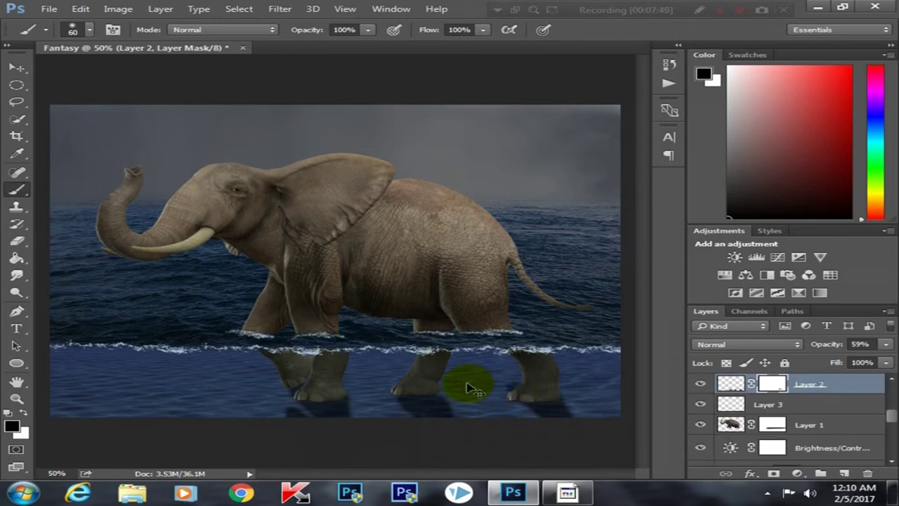
pyautogui.moveTo(505, 387); pyautogui.dragTo(401, 363)
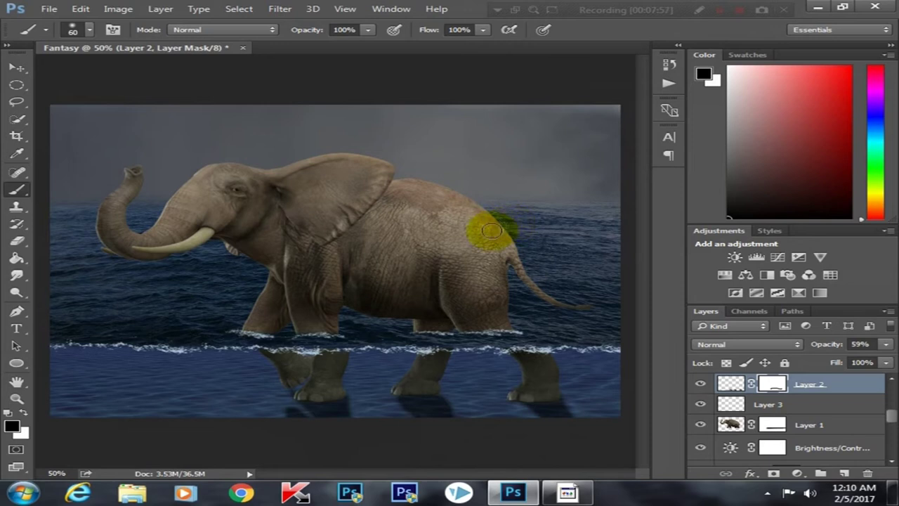
# - At 10% opacity with a 100 px brush, fade the reflection along the image's bottom edge
pyautogui.click(367, 30)
pyautogui.click(282, 415)
pyautogui.press(']')
pyautogui.press(']')
pyautogui.press(']')
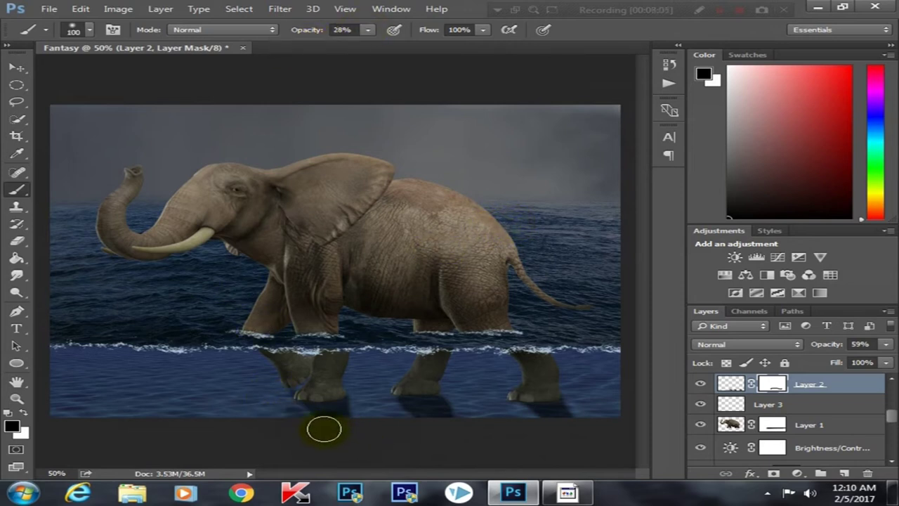
pyautogui.moveTo(368, 29); pyautogui.dragTo(345, 271)
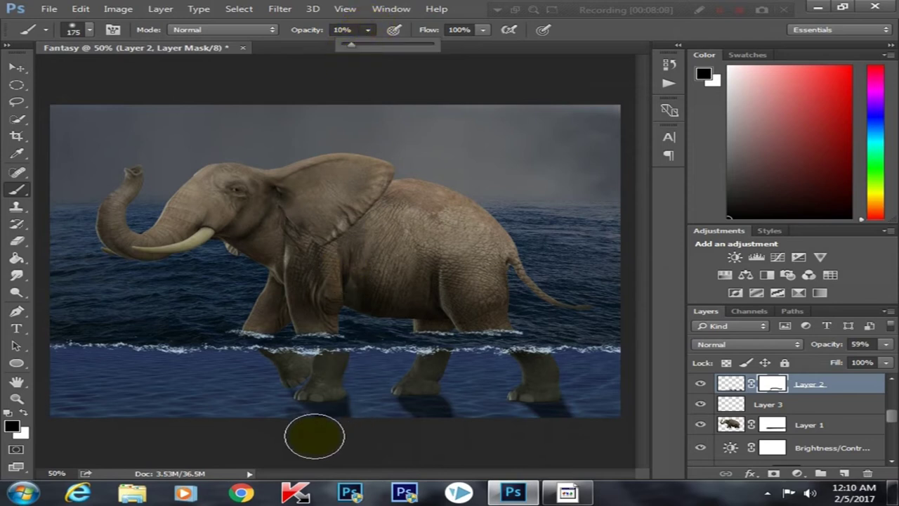
pyautogui.moveTo(314, 436); pyautogui.dragTo(547, 436)
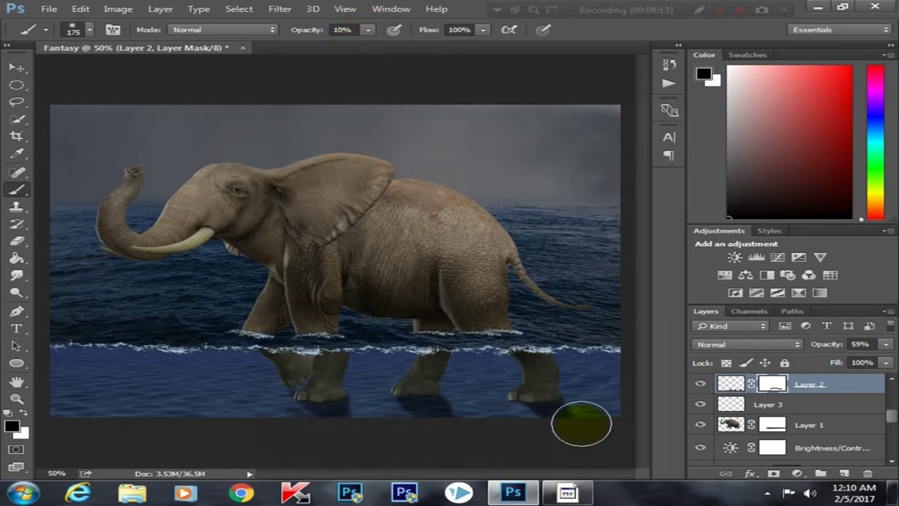
pyautogui.hotkey('ctrl', '-')
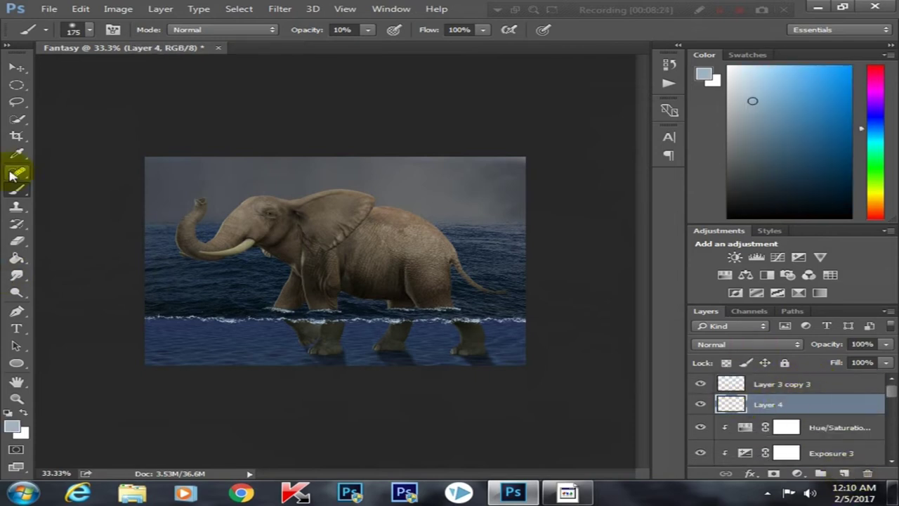
# - Choose a cloud-shaped brush for painting the mist
pyautogui.rightClick(395, 315)
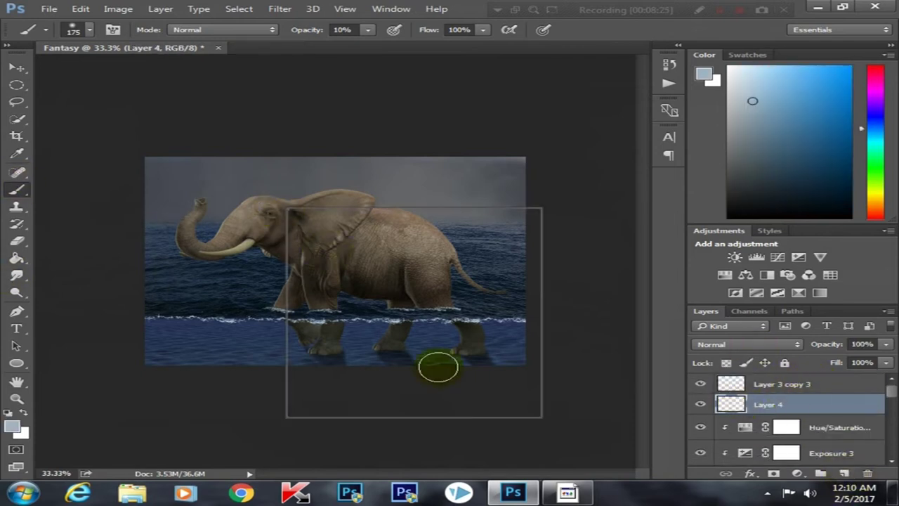
pyautogui.scroll(2, 451, 368)
pyautogui.scroll(2, 466, 371)
pyautogui.scroll(2, 471, 372)
pyautogui.click(393, 359)
pyautogui.click(259, 390)
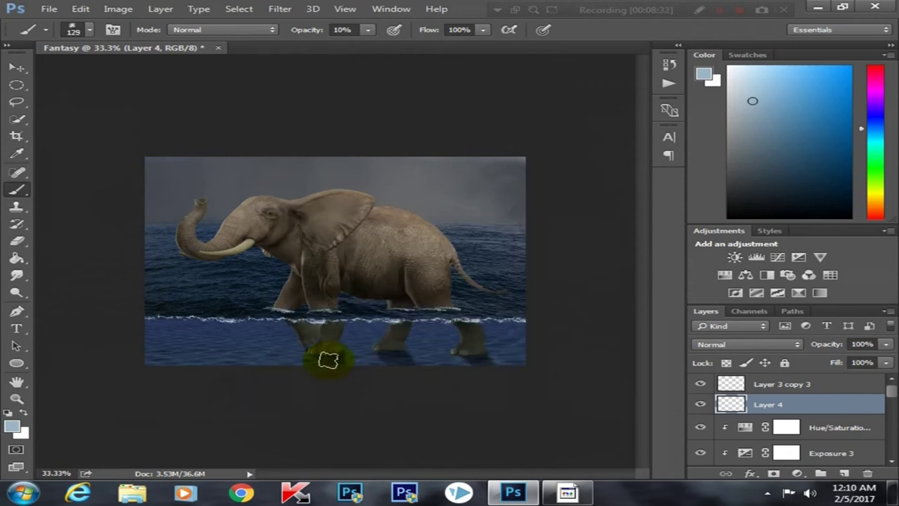
pyautogui.scroll(1, 330, 393)
# - Paint dark blue-grey mist around the submerged feet at 60% brush opacity
pyautogui.rightClick(306, 401)
pyautogui.click(764, 175)
pyautogui.moveTo(304, 400); pyautogui.dragTo(347, 402)
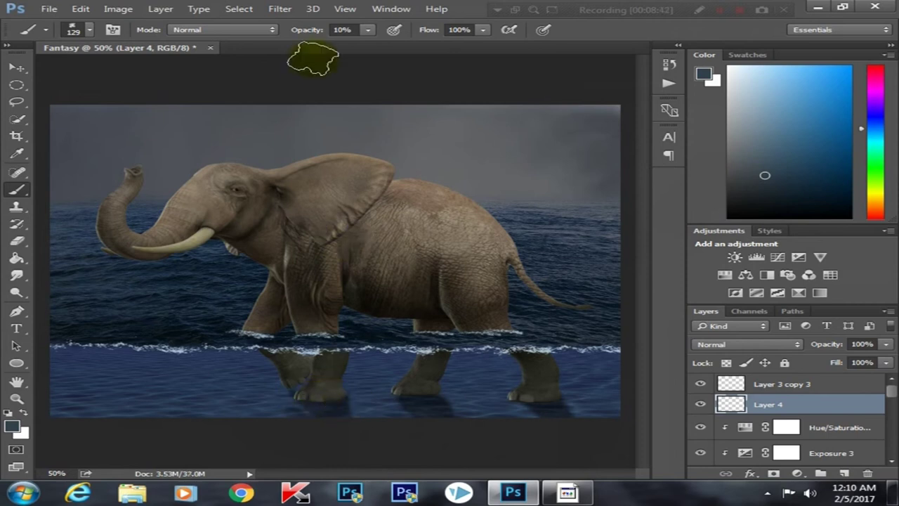
pyautogui.moveTo(369, 33); pyautogui.dragTo(411, 44)
pyautogui.moveTo(300, 411)
pyautogui.mouseDown()
pyautogui.moveTo(330, 402)
pyautogui.moveTo(311, 398)
pyautogui.moveTo(521, 399)
pyautogui.mouseUp()
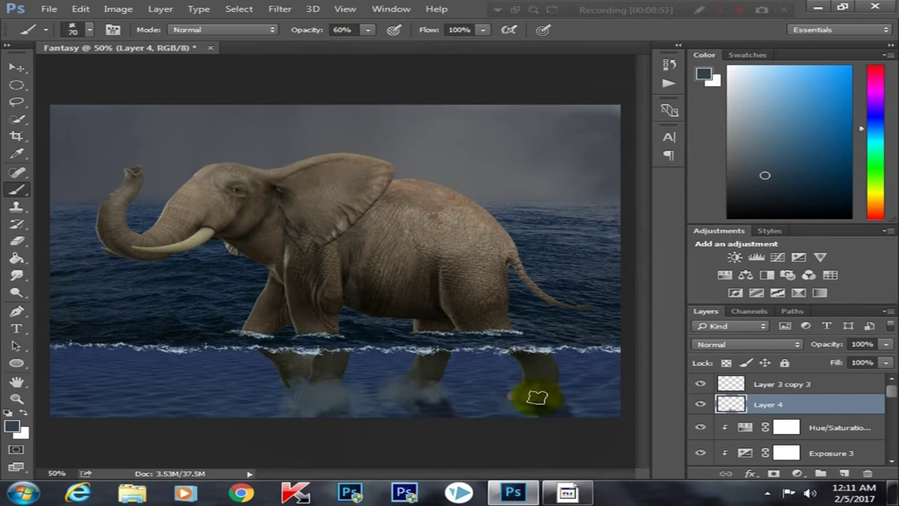
pyautogui.moveTo(560, 396)
pyautogui.mouseDown()
pyautogui.moveTo(317, 373)
pyautogui.moveTo(327, 377)
pyautogui.mouseUp()
# - Lower the mist layer's opacity to 73%
pyautogui.click(886, 347)
pyautogui.moveTo(880, 361); pyautogui.dragTo(876, 361)
pyautogui.click(513, 397)
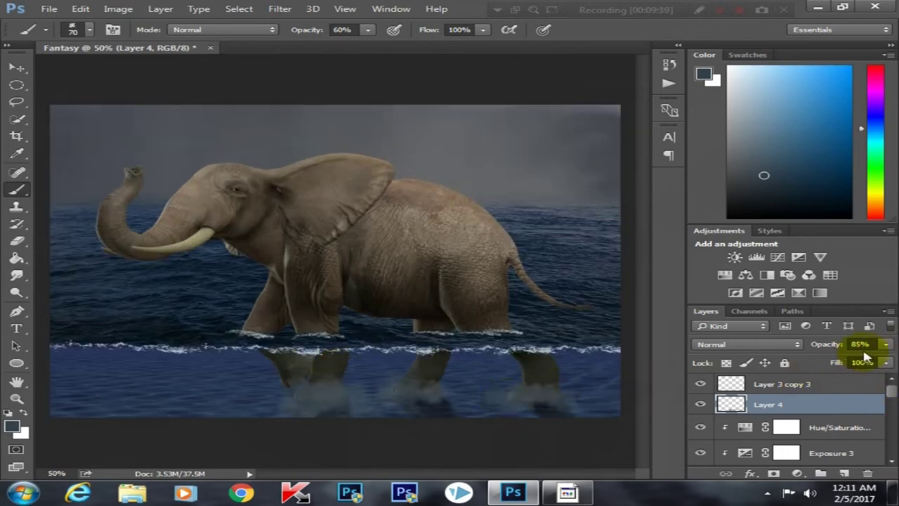
pyautogui.moveTo(883, 348); pyautogui.dragTo(862, 350)
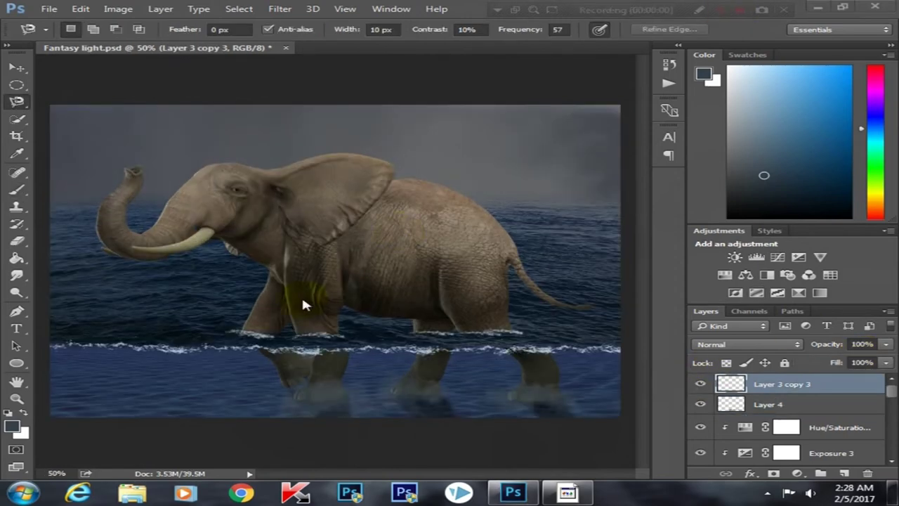
# - Open the lazy_sunday_12 girl photo and unlock its background into Layer 0
pyautogui.click(49, 10)
pyautogui.click(67, 32)
pyautogui.click(477, 261)
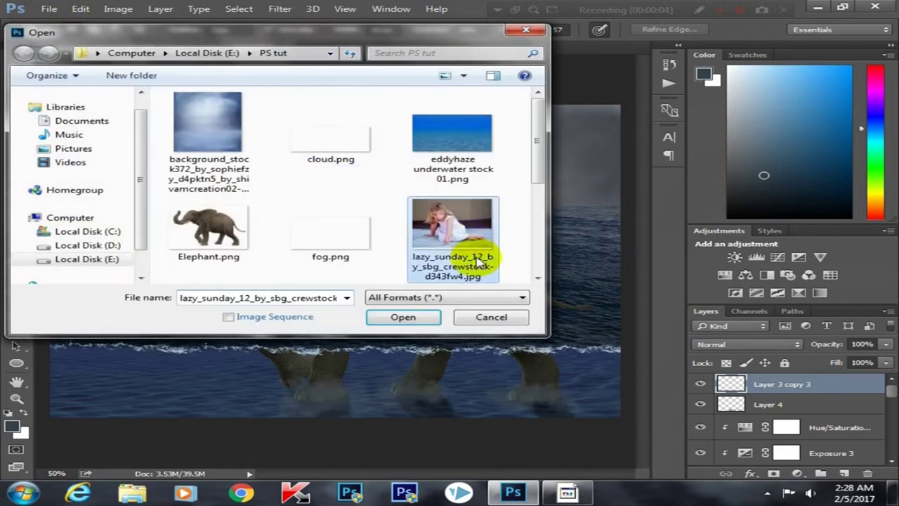
pyautogui.click(405, 317)
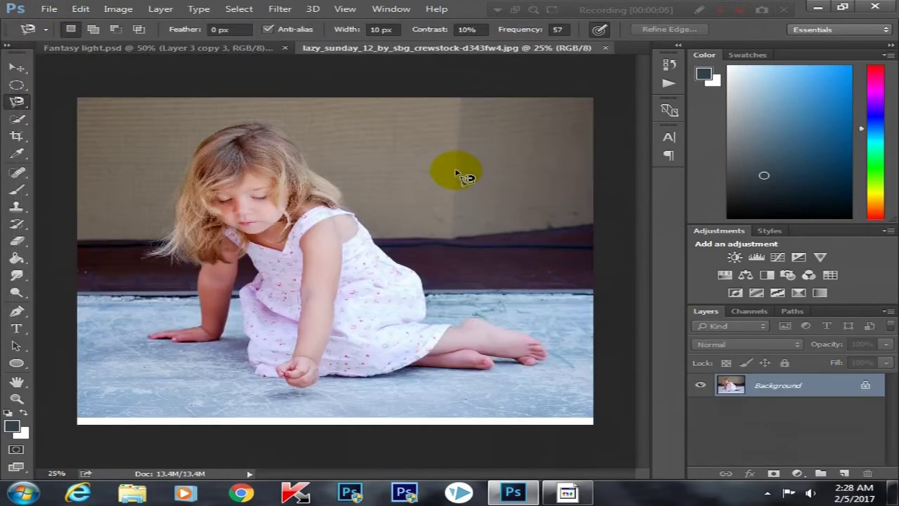
pyautogui.click(867, 386)
# - With the Magnetic Lasso, zoom in and start tracing the girl's outline at her shoulder
pyautogui.rightClick(31, 105)
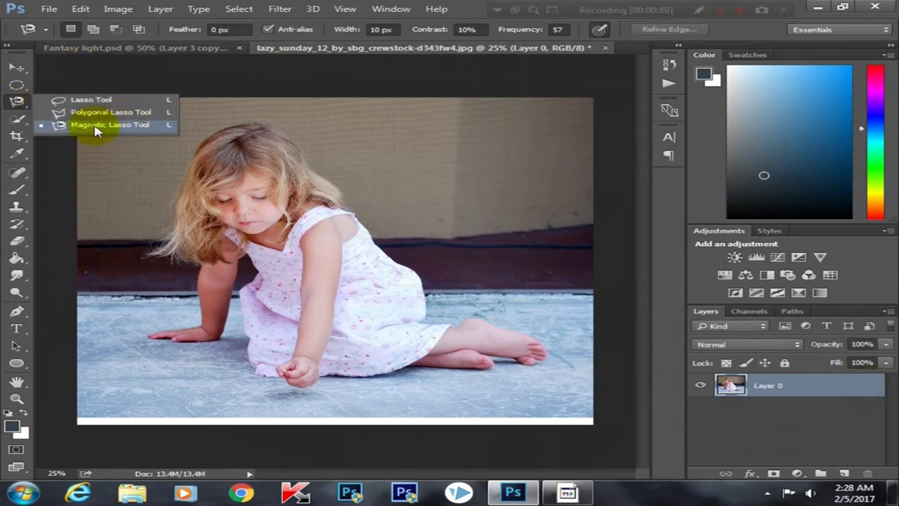
pyautogui.click(130, 127)
pyautogui.hotkey('ctrl', '+')
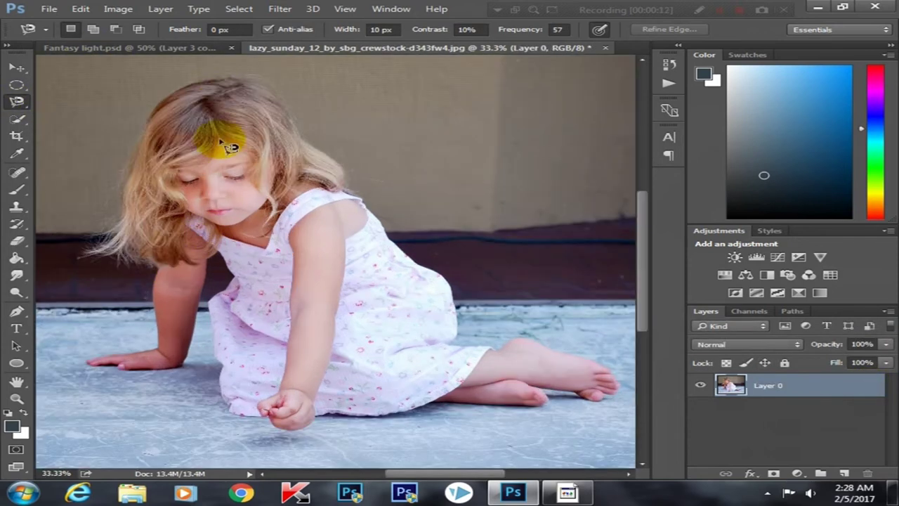
pyautogui.click(339, 189)
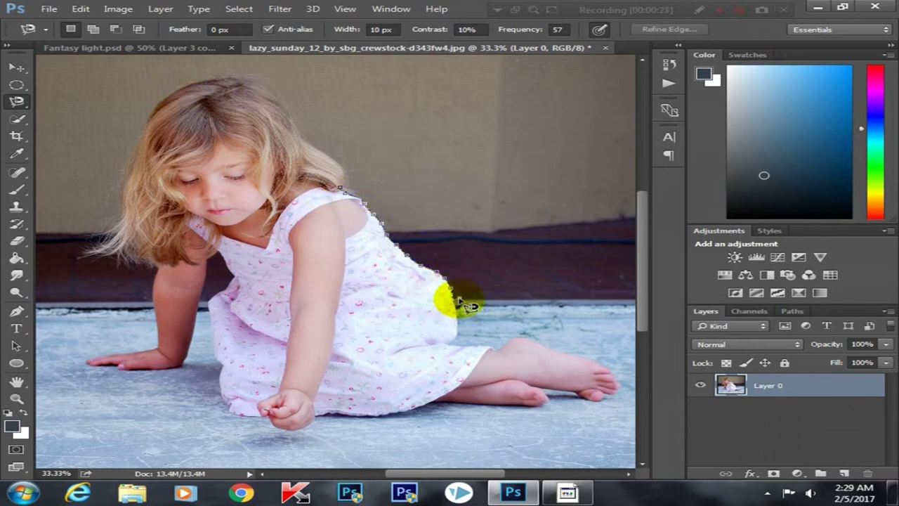
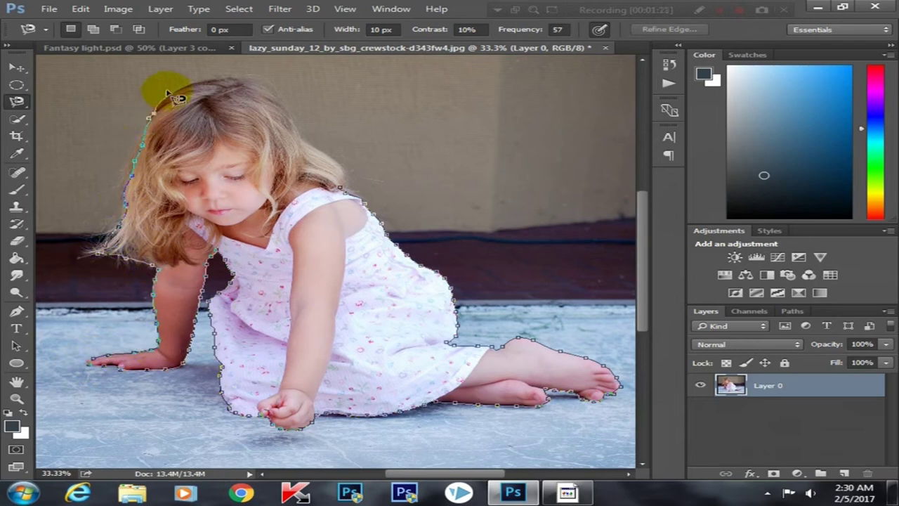
# - Close the lasso selection around the girl, mask out the background, and open Refine Mask
pyautogui.click(342, 187)
pyautogui.hotkey('ctrl', '-')
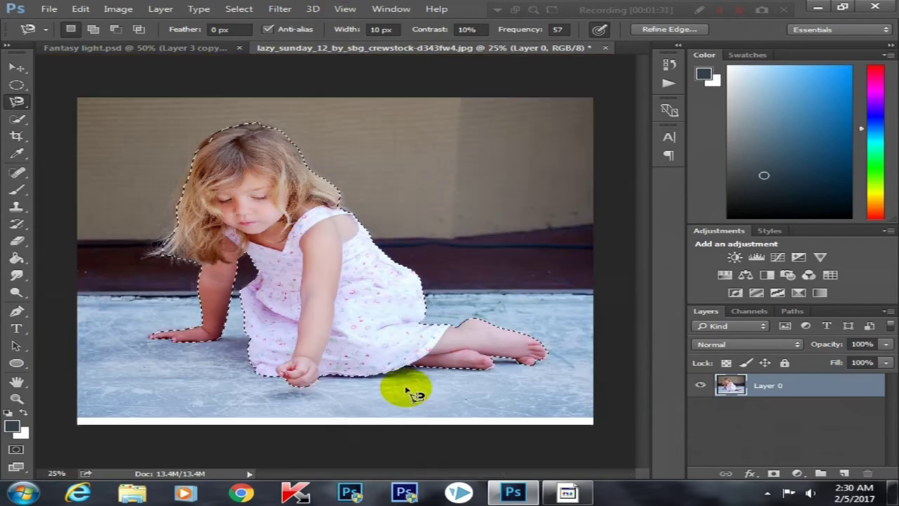
pyautogui.click(773, 473)
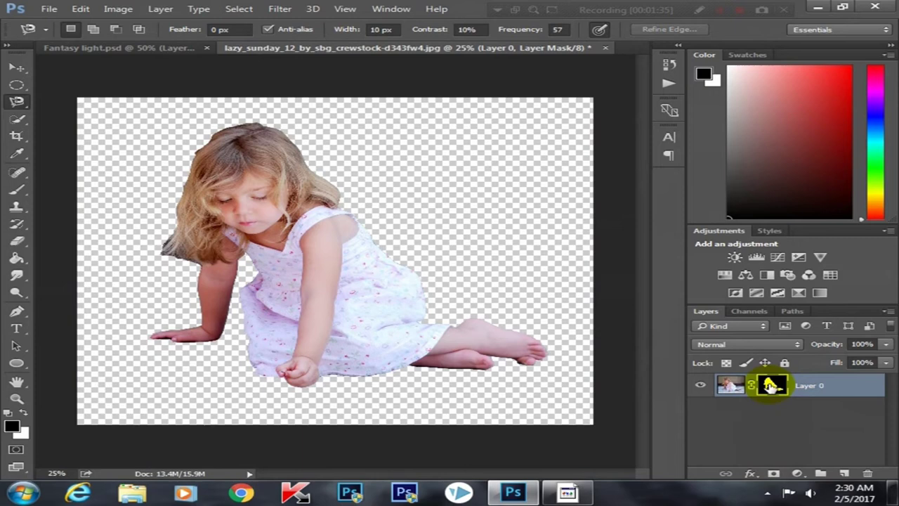
pyautogui.rightClick(771, 385)
pyautogui.click(780, 354)
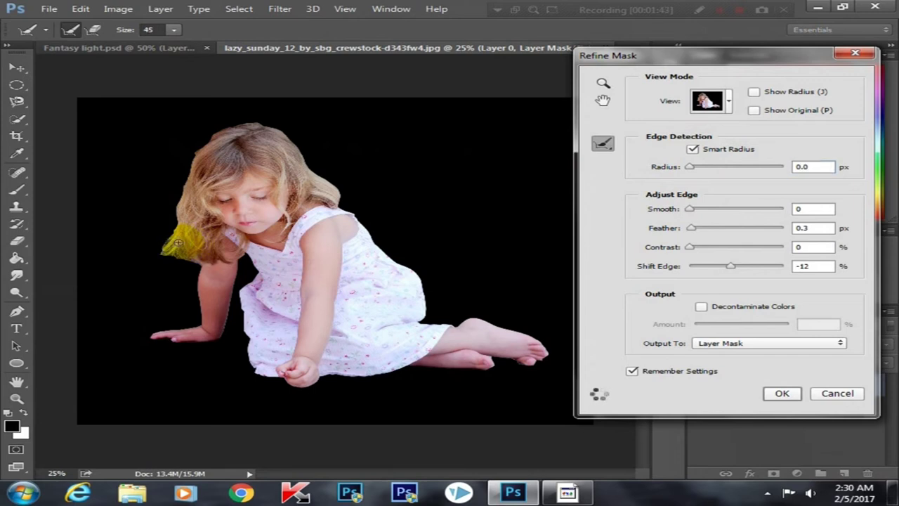
# - Brush Refine Radius over the girl's hair and shoulder edges, then apply the refined mask
pyautogui.moveTo(188, 184); pyautogui.dragTo(174, 197)
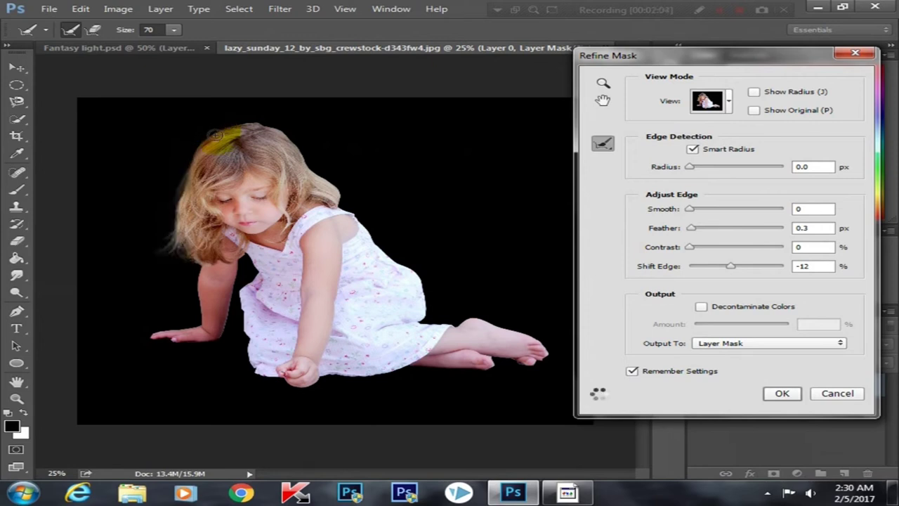
pyautogui.moveTo(292, 140); pyautogui.dragTo(288, 141)
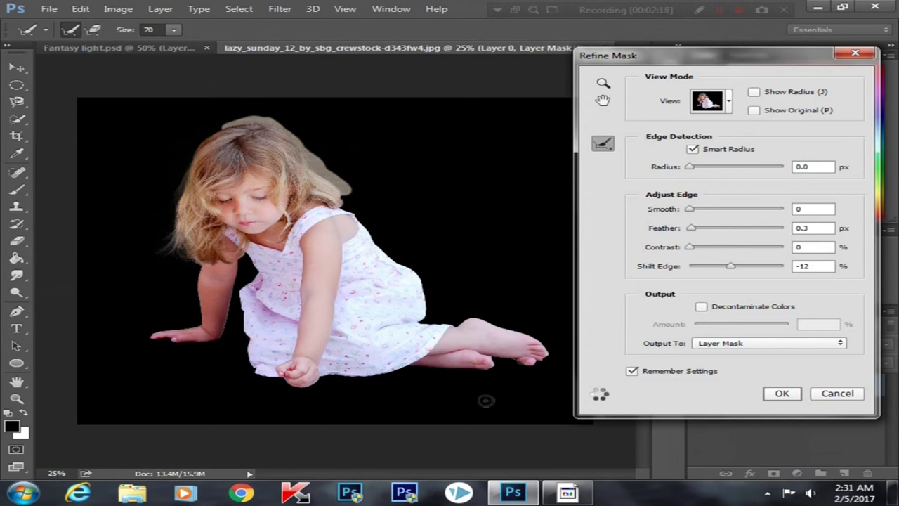
pyautogui.click(341, 233)
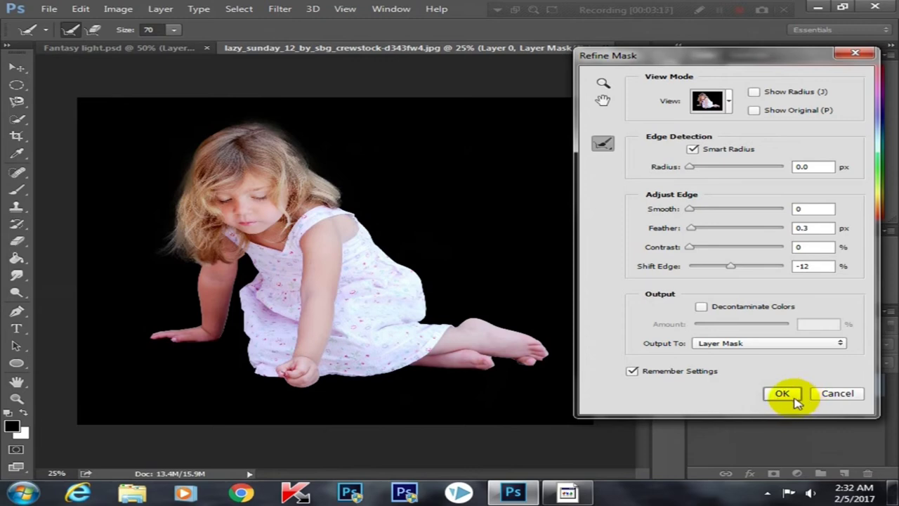
pyautogui.click(783, 393)
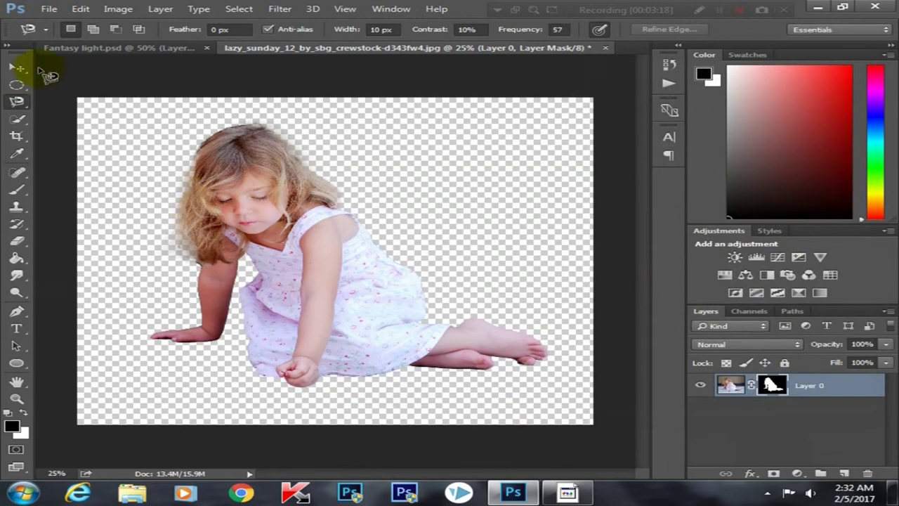
# - Drag the masked girl with the Move tool into Fantasy light.psd
pyautogui.click(11, 68)
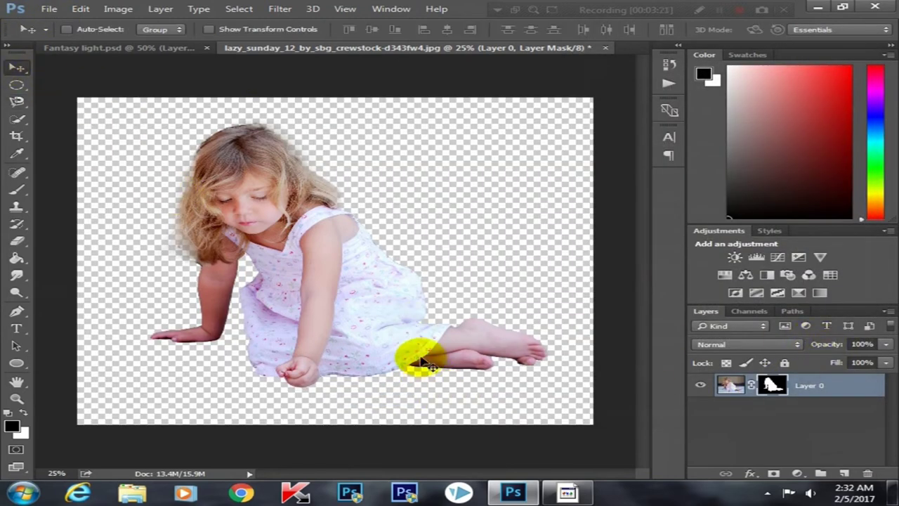
pyautogui.moveTo(405, 344); pyautogui.dragTo(298, 163)
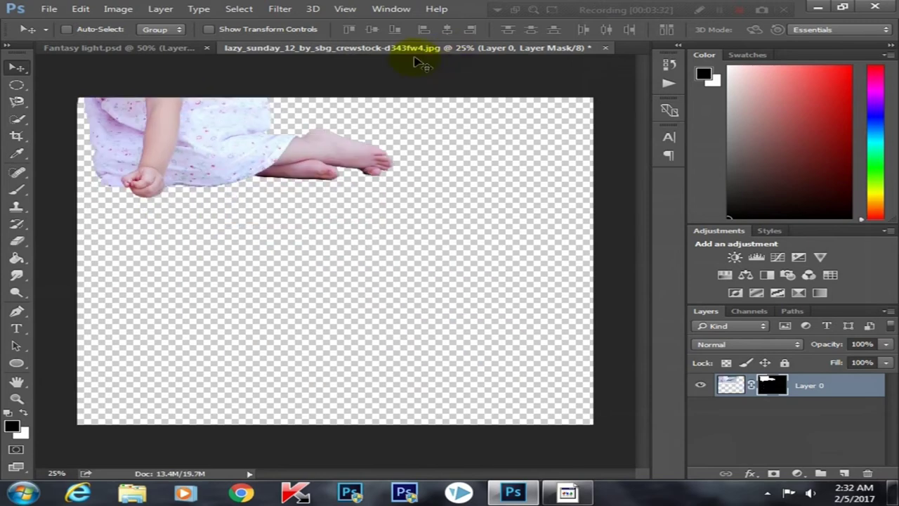
pyautogui.moveTo(298, 163)
pyautogui.mouseDown()
pyautogui.moveTo(127, 55)
pyautogui.moveTo(351, 234)
pyautogui.mouseUp()
pyautogui.hotkey('ctrl', '-')
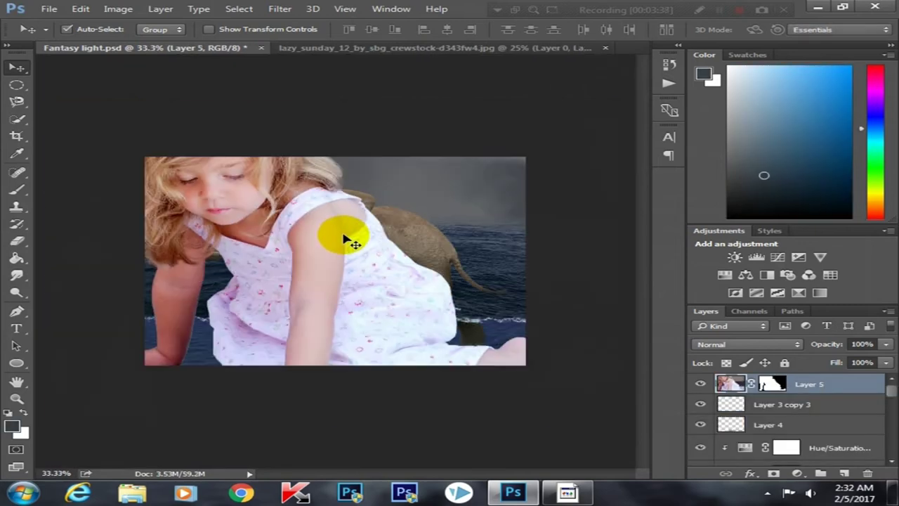
pyautogui.hotkey('ctrl', '-')
# - Free-transform the girl down to a small size near the elephant's front
pyautogui.hotkey('ctrl', 't')
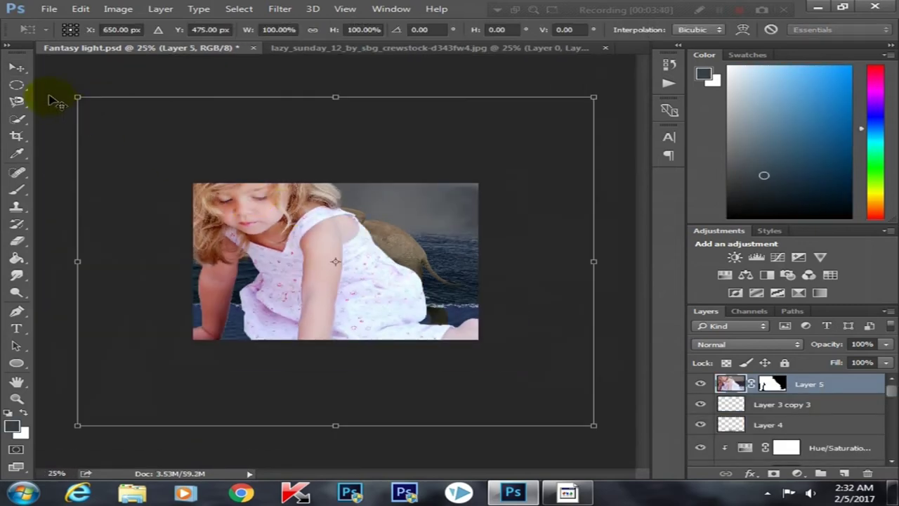
pyautogui.moveTo(74, 96); pyautogui.dragTo(100, 115)
pyautogui.moveTo(612, 115)
pyautogui.mouseDown()
pyautogui.moveTo(502, 201)
pyautogui.moveTo(525, 182)
pyautogui.mouseUp()
pyautogui.moveTo(524, 436); pyautogui.dragTo(311, 319)
pyautogui.moveTo(241, 251); pyautogui.dragTo(401, 215)
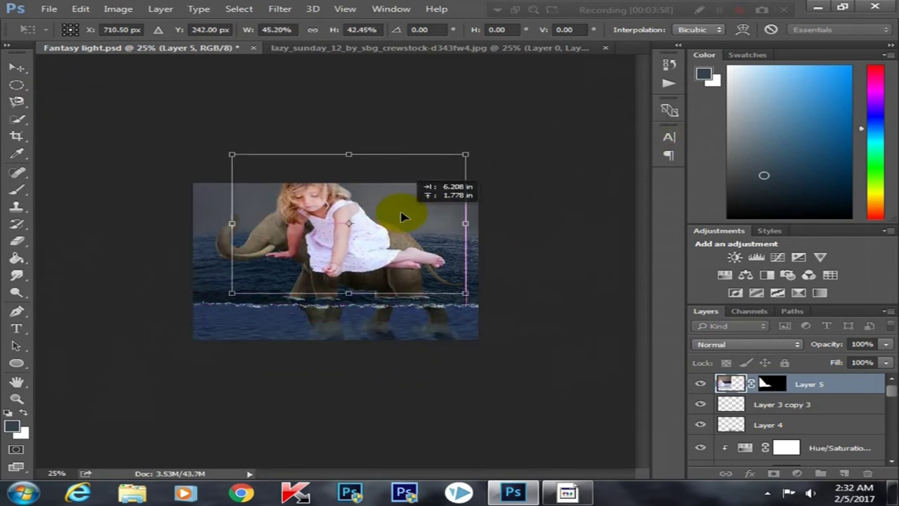
pyautogui.moveTo(468, 150); pyautogui.dragTo(292, 262)
pyautogui.moveTo(238, 300); pyautogui.dragTo(255, 291)
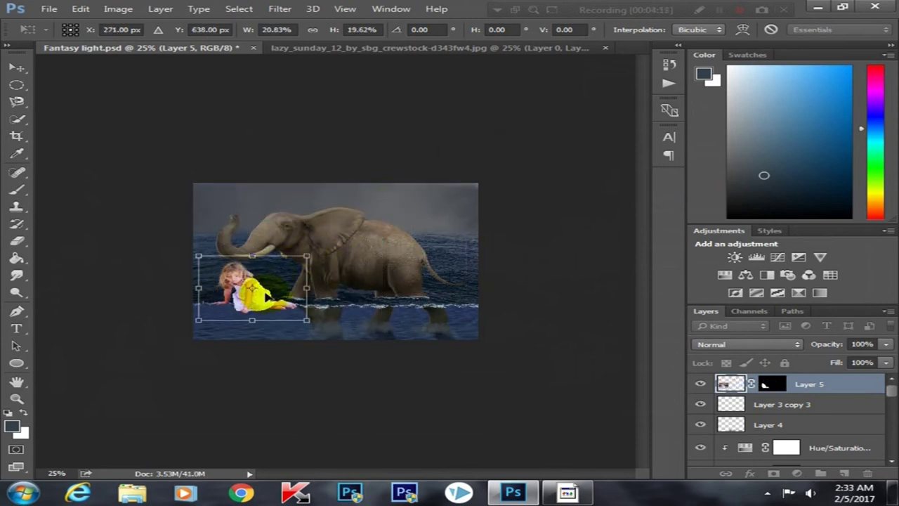
pyautogui.hotkey('ctrl', '+')
pyautogui.press('Escape')
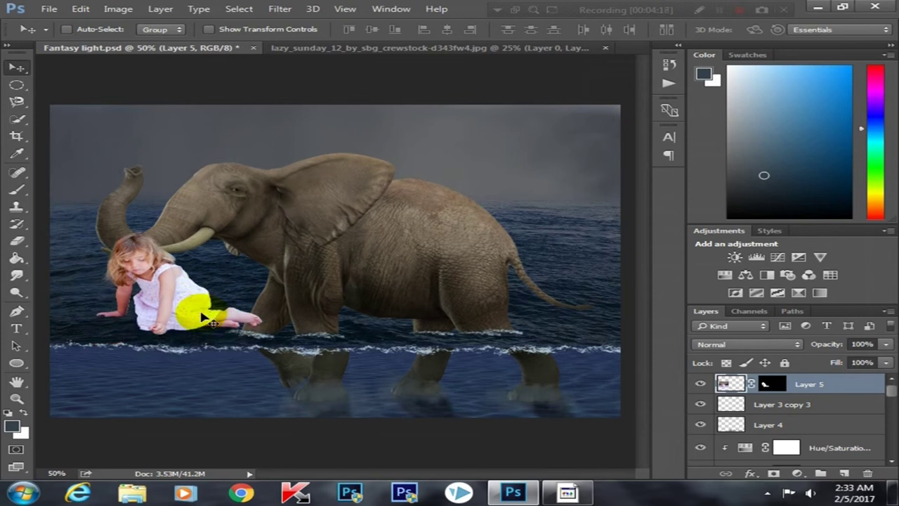
# - Move the girl onto the elephant's back, shrink her slightly, and nudge her into place
pyautogui.moveTo(204, 319); pyautogui.dragTo(390, 123)
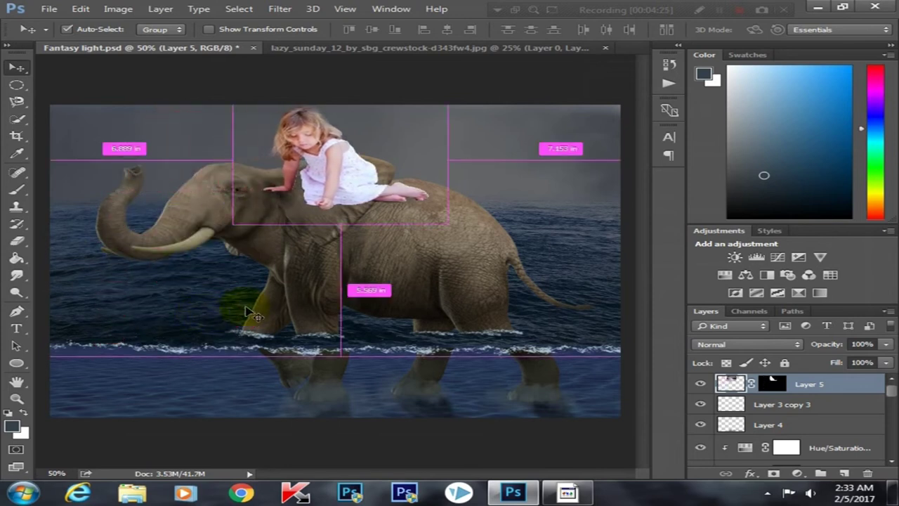
pyautogui.hotkey('ctrl', 't')
pyautogui.moveTo(448, 106); pyautogui.dragTo(426, 105)
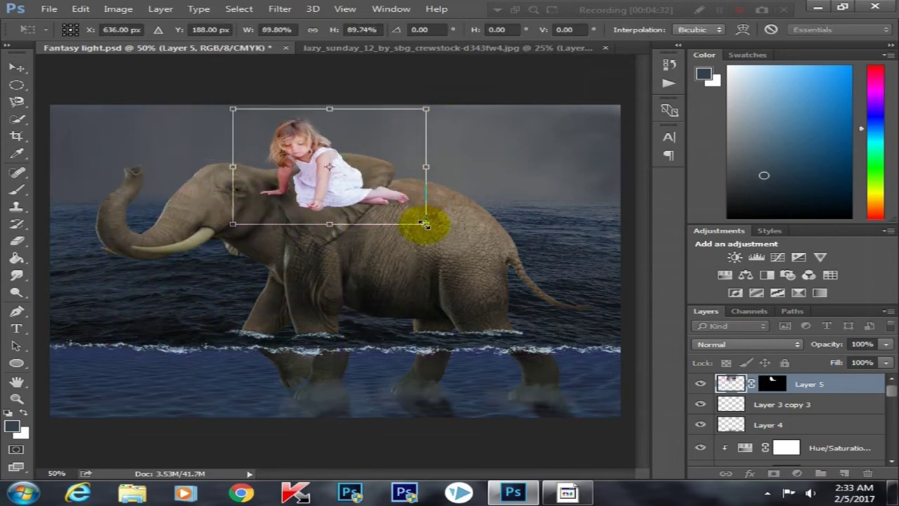
pyautogui.press('Return')
pyautogui.moveTo(344, 186); pyautogui.dragTo(339, 176)
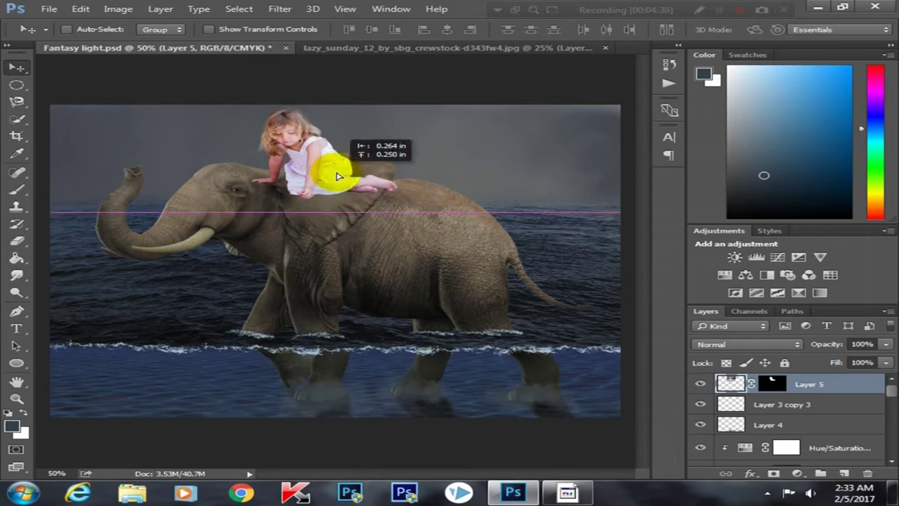
pyautogui.hotkey('ctrl', '+')
pyautogui.scroll(2, 365, 242)
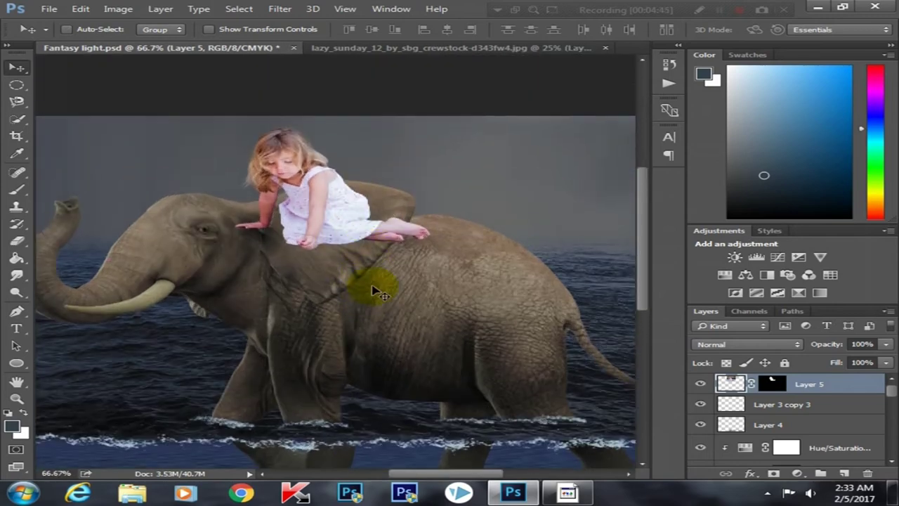
# - Load the elephant's outline as a selection and erase the girl where the ear overlaps
pyautogui.scroll(2, 815, 401)
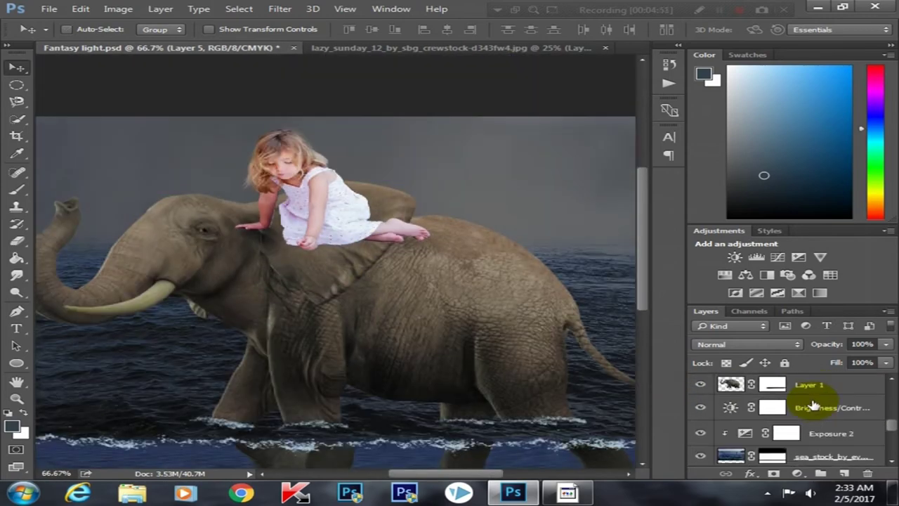
pyautogui.scroll(2, 816, 401)
pyautogui.scroll(2, 818, 399)
pyautogui.scroll(2, 820, 399)
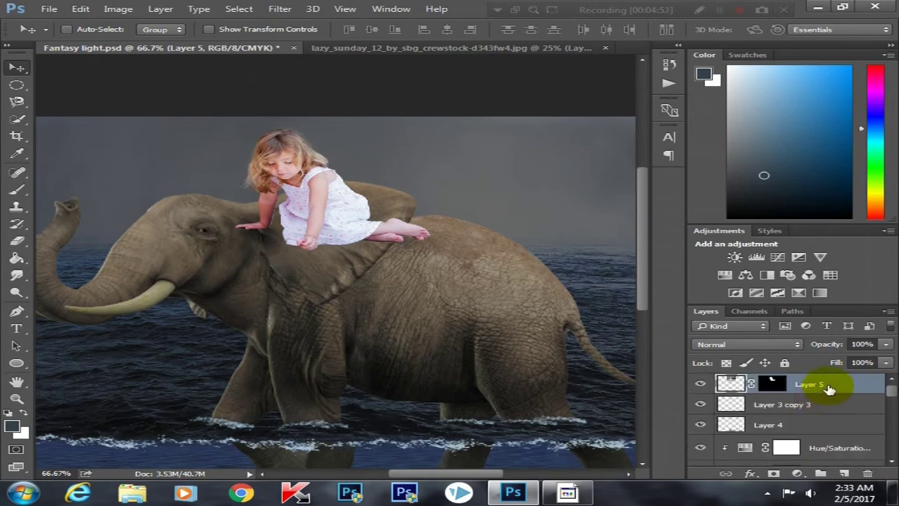
pyautogui.scroll(-2, 823, 406)
pyautogui.scroll(-2, 823, 407)
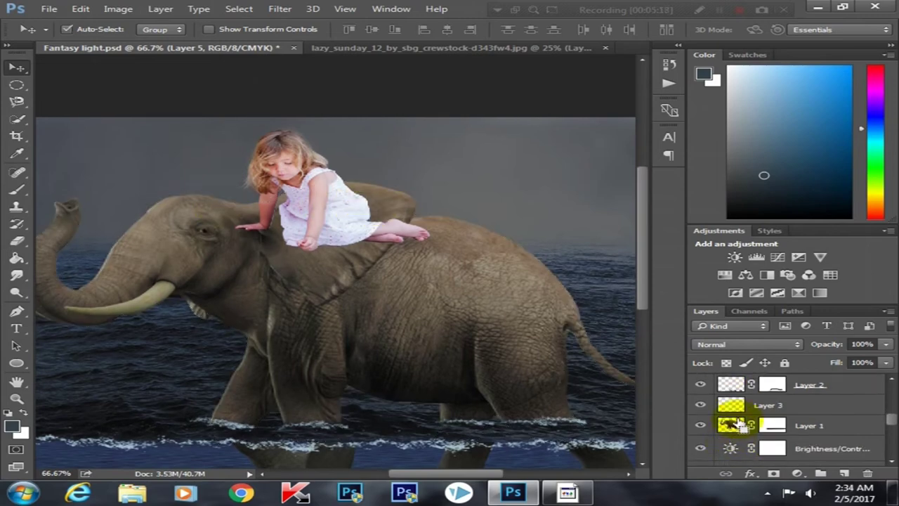
pyautogui.press('ctrl')
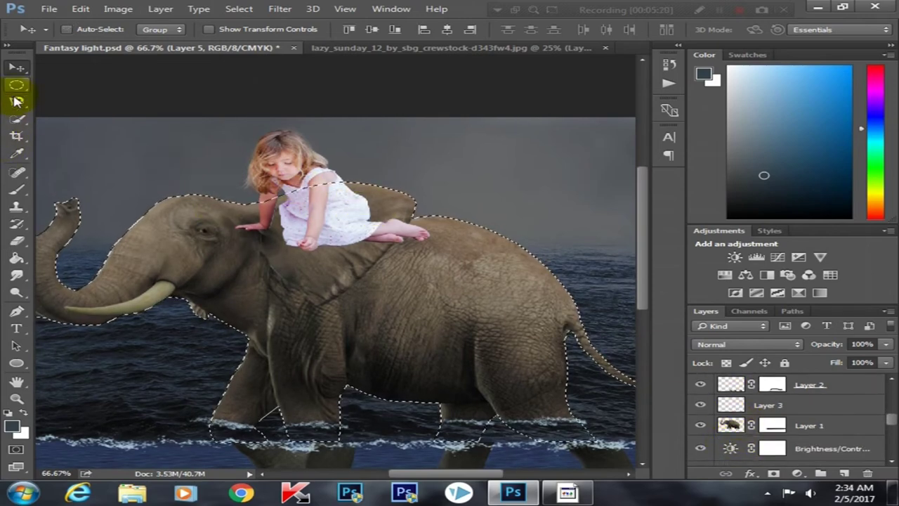
pyautogui.click(29, 242)
pyautogui.scroll(2, 828, 442)
pyautogui.scroll(2, 814, 425)
pyautogui.click(730, 382)
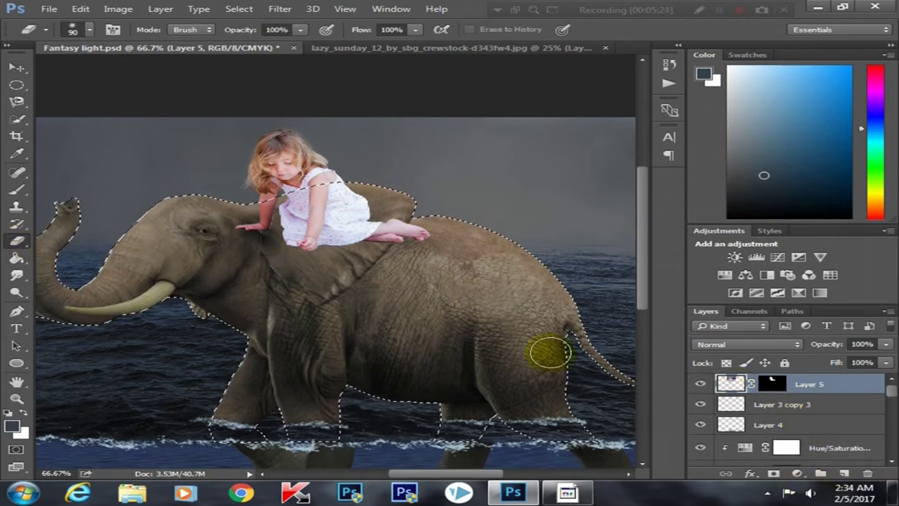
pyautogui.moveTo(263, 218)
pyautogui.mouseDown()
pyautogui.moveTo(340, 197)
pyautogui.moveTo(372, 201)
pyautogui.moveTo(301, 237)
pyautogui.moveTo(360, 202)
pyautogui.moveTo(301, 227)
pyautogui.moveTo(385, 247)
pyautogui.mouseUp()
# - Switch to a hard round 18 px eraser and clean up around the girl's foot
pyautogui.scroll(1, 385, 247)
pyautogui.scroll(1, 379, 229)
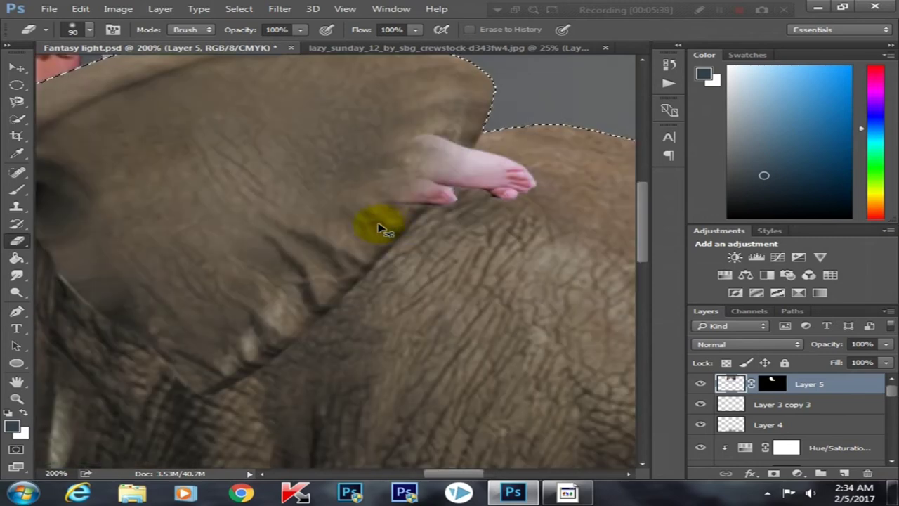
pyautogui.scroll(-1, 411, 211)
pyautogui.press('[')
pyautogui.press('[')
pyautogui.press('[')
pyautogui.scroll(2, 386, 195)
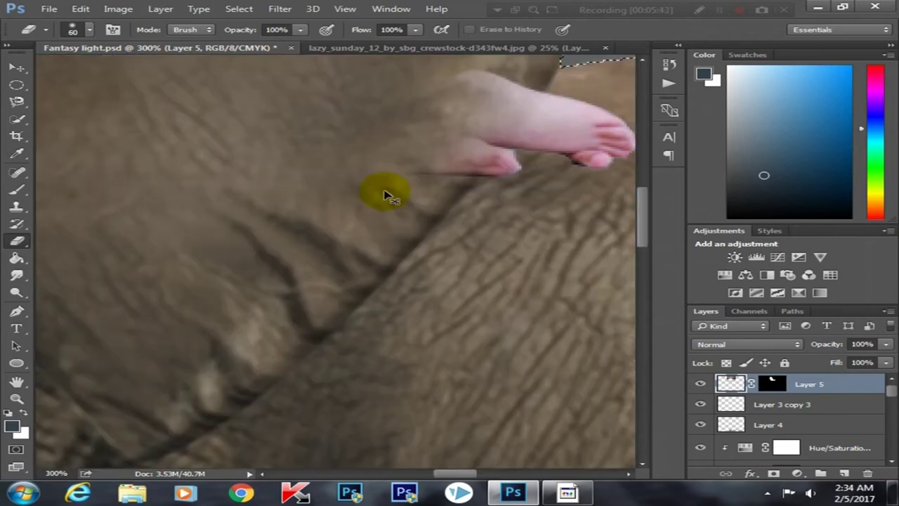
pyautogui.rightClick(383, 195)
pyautogui.click(442, 310)
pyautogui.press('Return')
pyautogui.moveTo(443, 160)
pyautogui.mouseDown()
pyautogui.moveTo(407, 131)
pyautogui.moveTo(460, 112)
pyautogui.mouseUp()
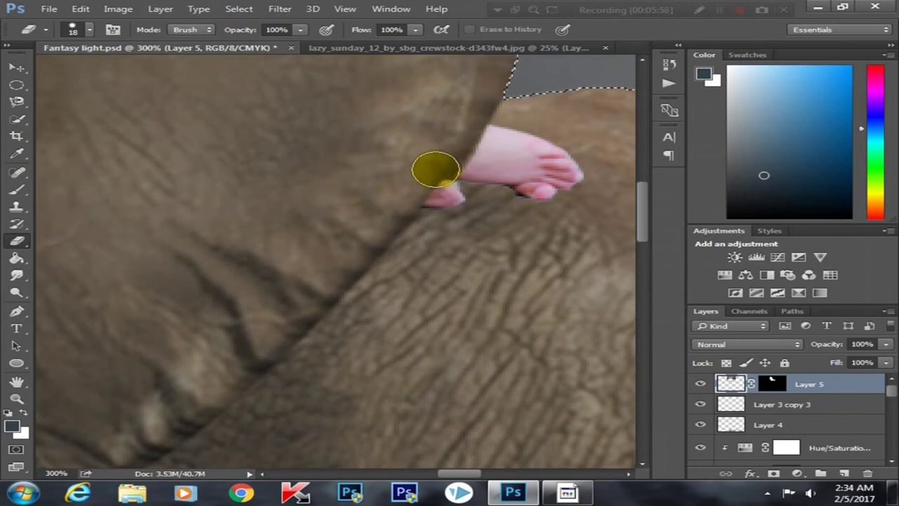
# - Deselect the elephant and zoom out to 50% to review the tucked-in girl
pyautogui.scroll(-1, 377, 211)
pyautogui.scroll(-2, 377, 201)
pyautogui.scroll(-1, 380, 200)
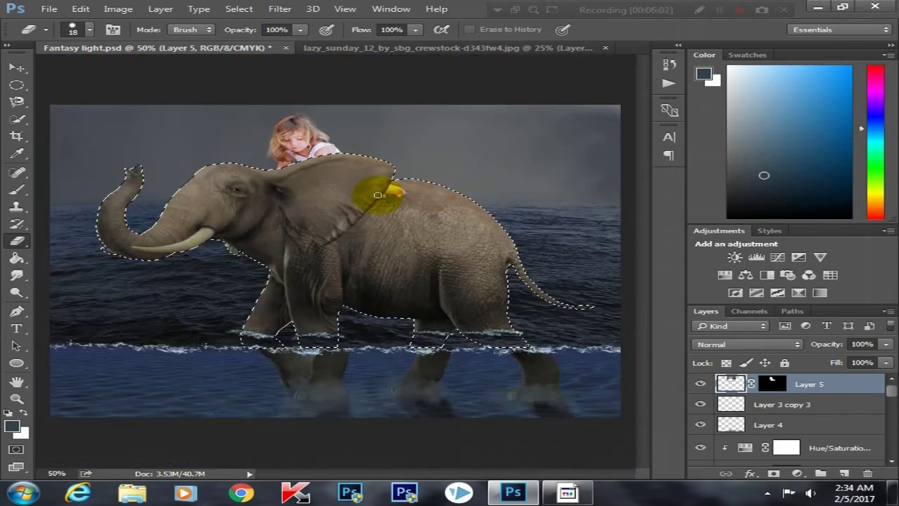
pyautogui.hotkey('ctrl', 'd')
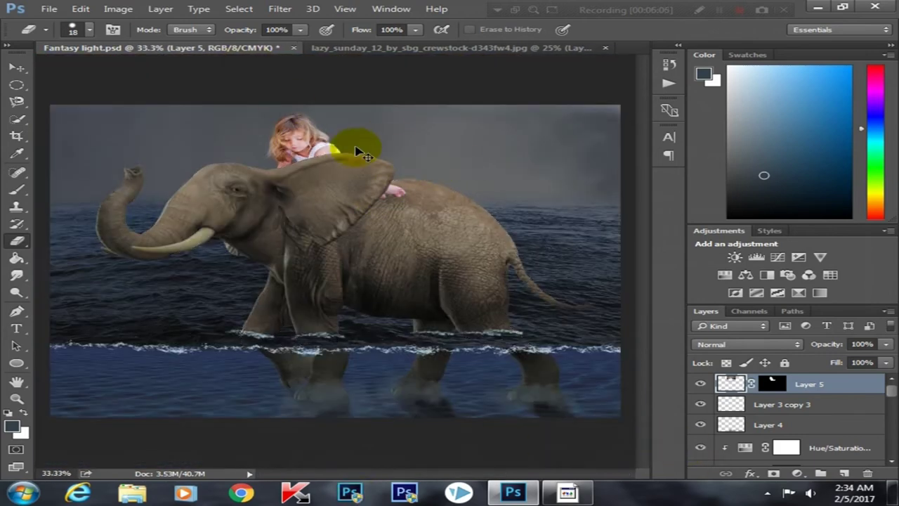
pyautogui.scroll(1, 353, 143)
pyautogui.scroll(1, 351, 144)
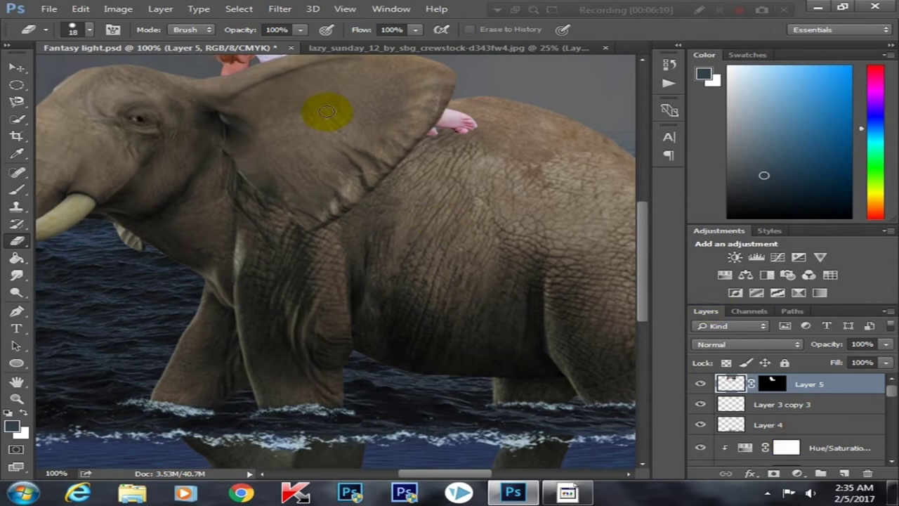
pyautogui.scroll(1, 335, 127)
pyautogui.scroll(1, 322, 126)
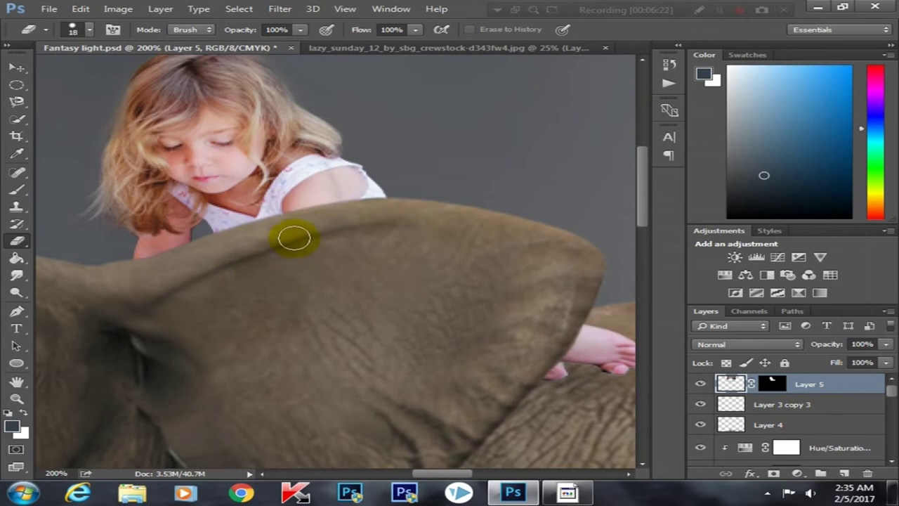
pyautogui.scroll(-2, 296, 232)
pyautogui.scroll(-1, 603, 230)
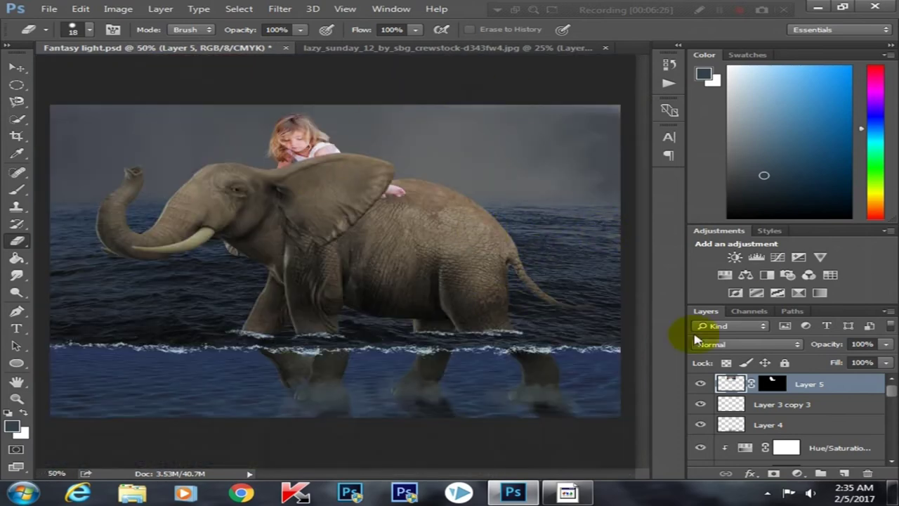
# - Add a Curves adjustment layer with the curve pulled down to darken
pyautogui.click(797, 472)
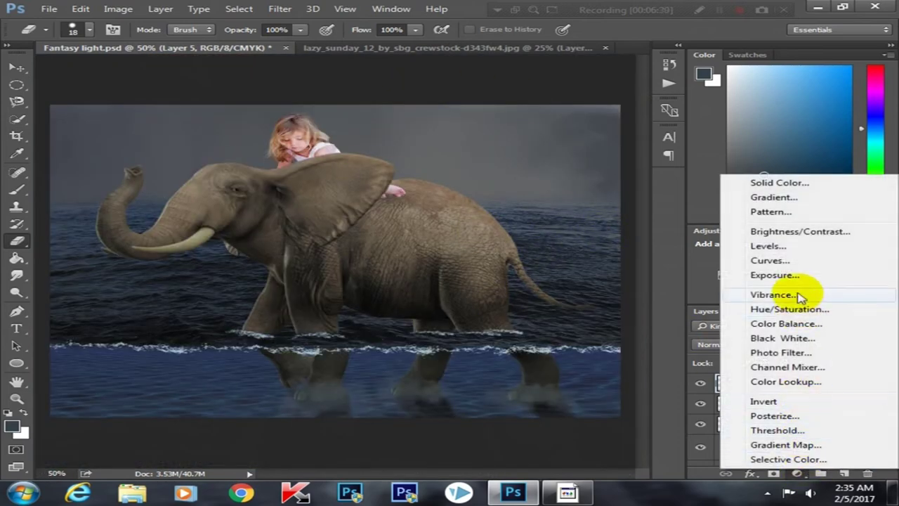
pyautogui.click(794, 261)
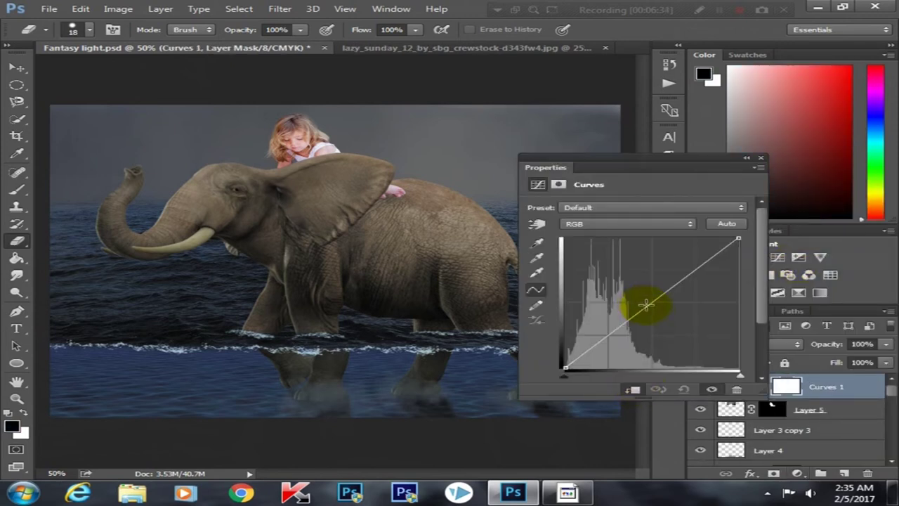
pyautogui.moveTo(615, 328); pyautogui.dragTo(617, 338)
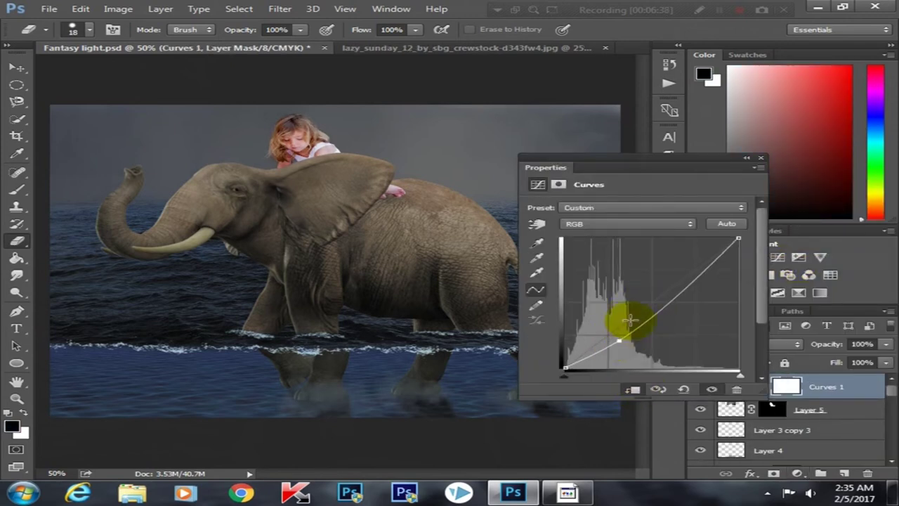
pyautogui.click(760, 157)
# - Add Hue/Saturation at Saturation -38 and clip it to Layer 5
pyautogui.click(804, 474)
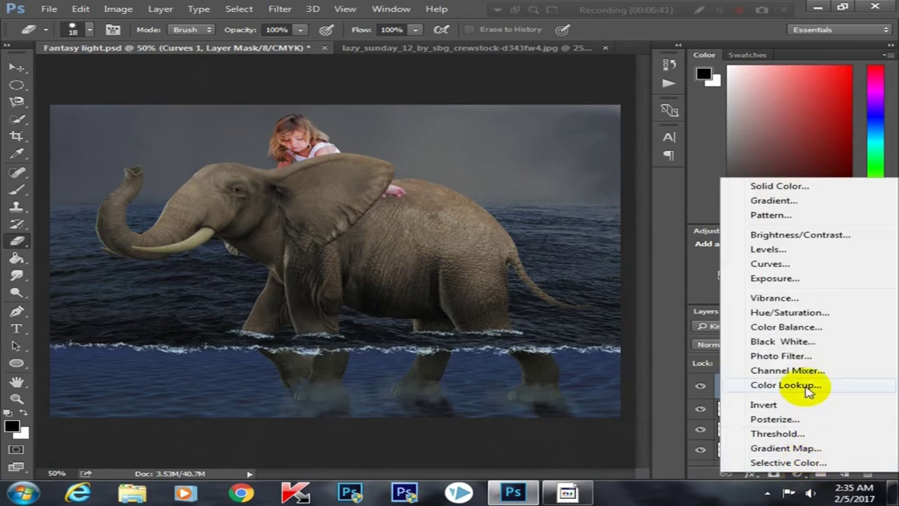
pyautogui.click(800, 316)
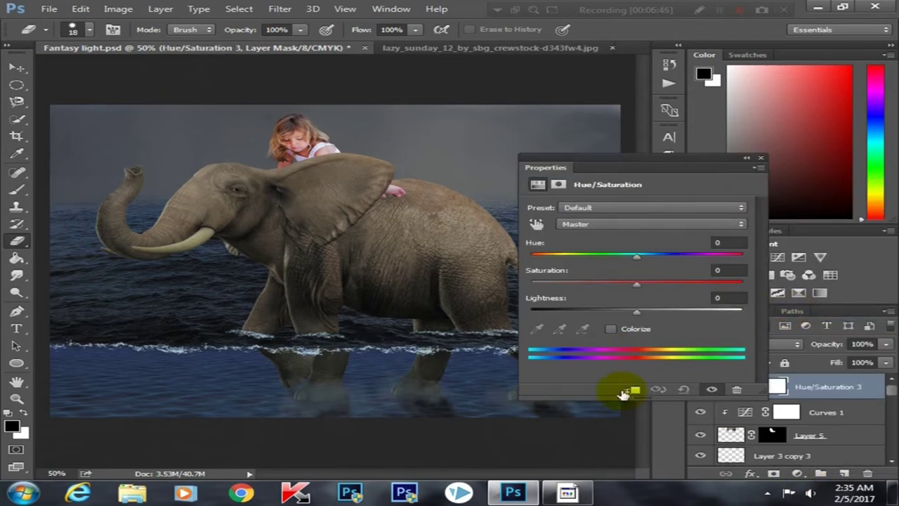
pyautogui.moveTo(621, 284); pyautogui.dragTo(607, 286)
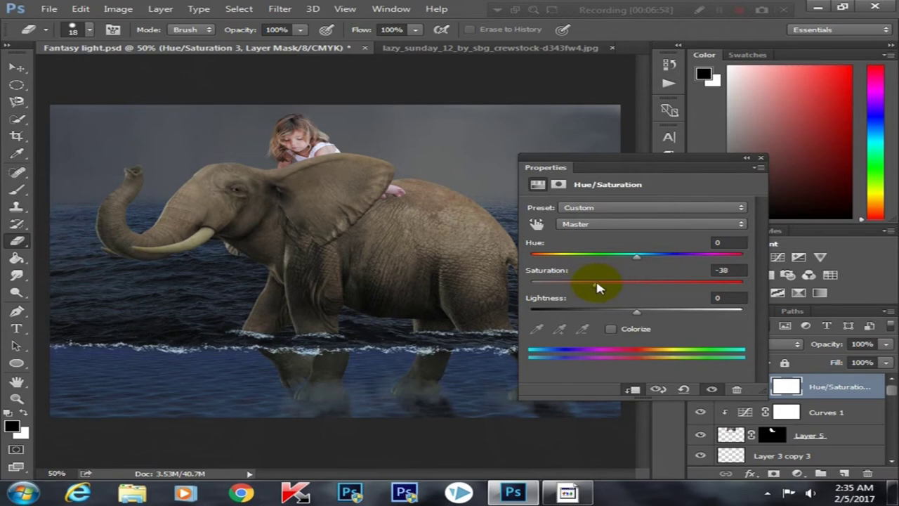
pyautogui.click(749, 159)
pyautogui.click(797, 473)
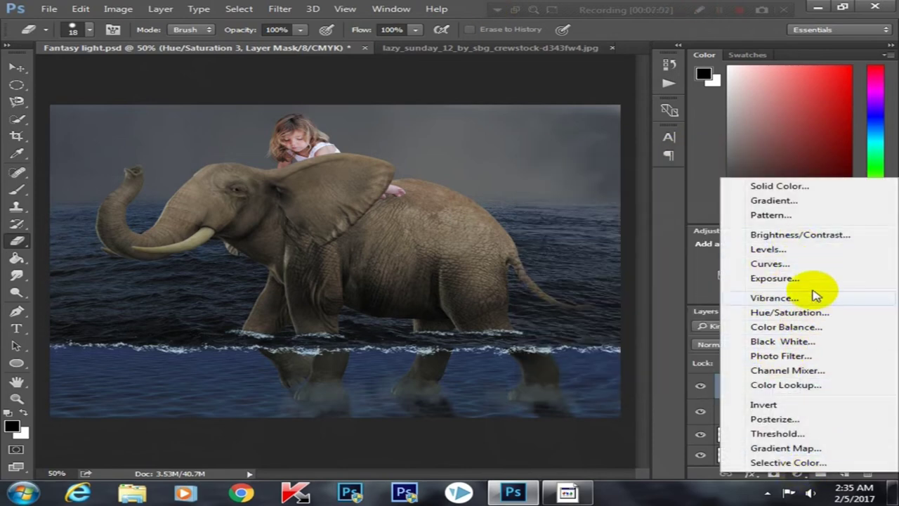
pyautogui.click(727, 368)
pyautogui.click(815, 437)
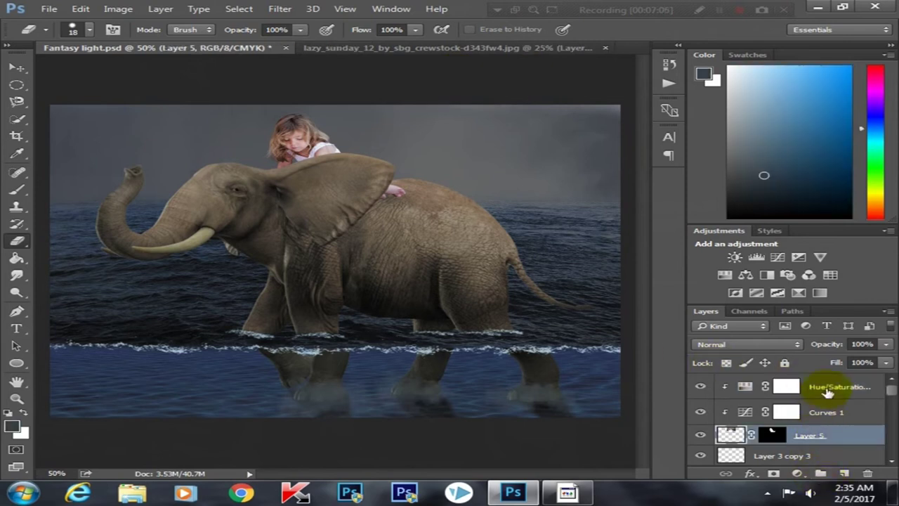
pyautogui.click(822, 387)
pyautogui.click(797, 474)
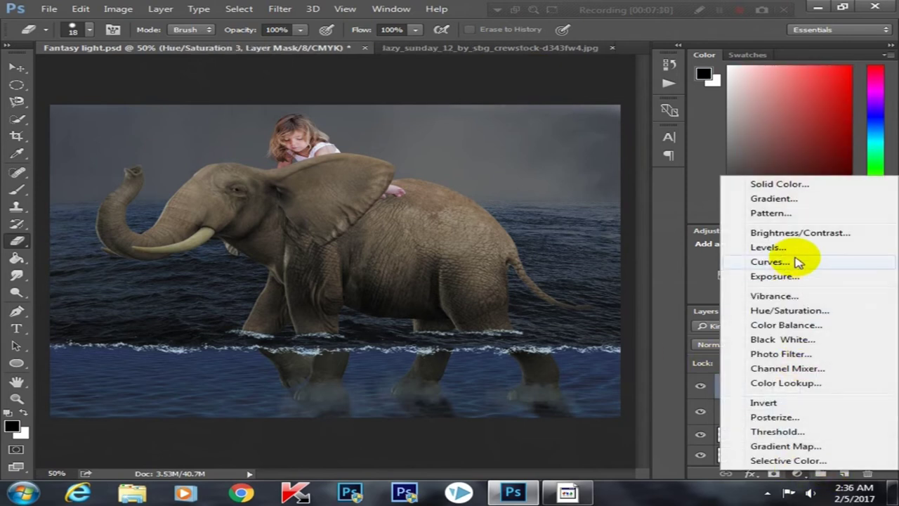
# - Add new Layer 6 filled with 50% Gray and blended as Soft Light
pyautogui.click(532, 160)
pyautogui.click(844, 475)
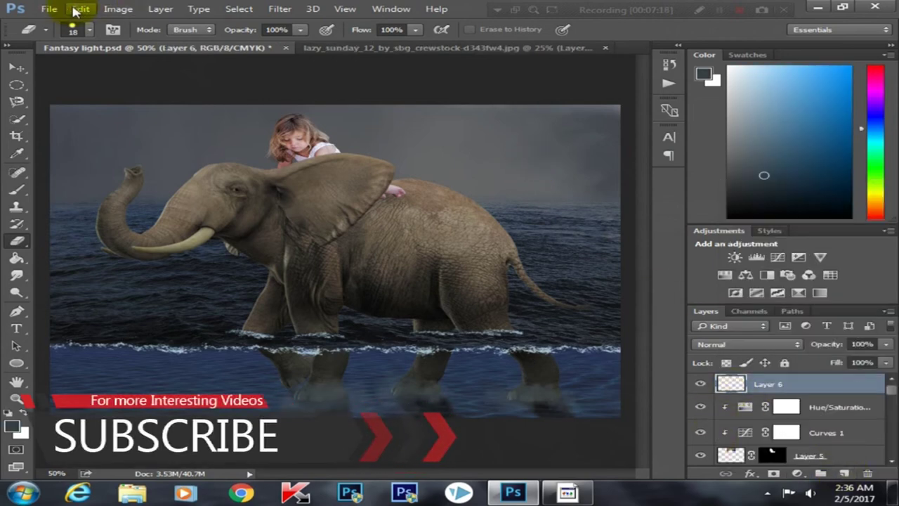
pyautogui.click(78, 9)
pyautogui.click(162, 181)
pyautogui.click(567, 136)
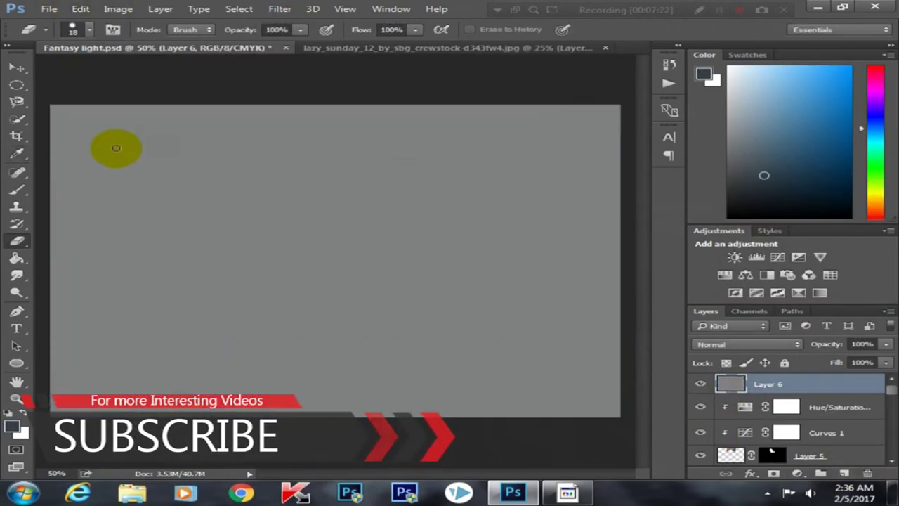
pyautogui.click(715, 344)
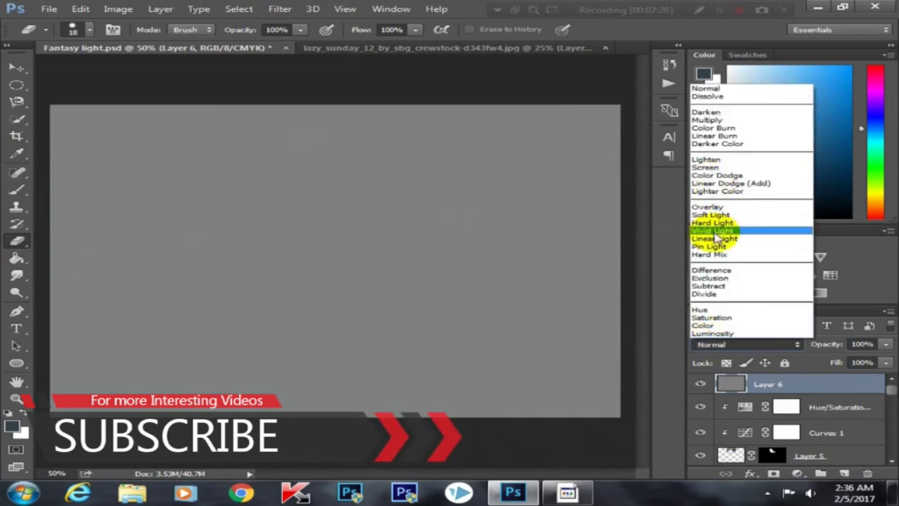
pyautogui.click(718, 215)
pyautogui.rightClick(17, 293)
pyautogui.click(70, 288)
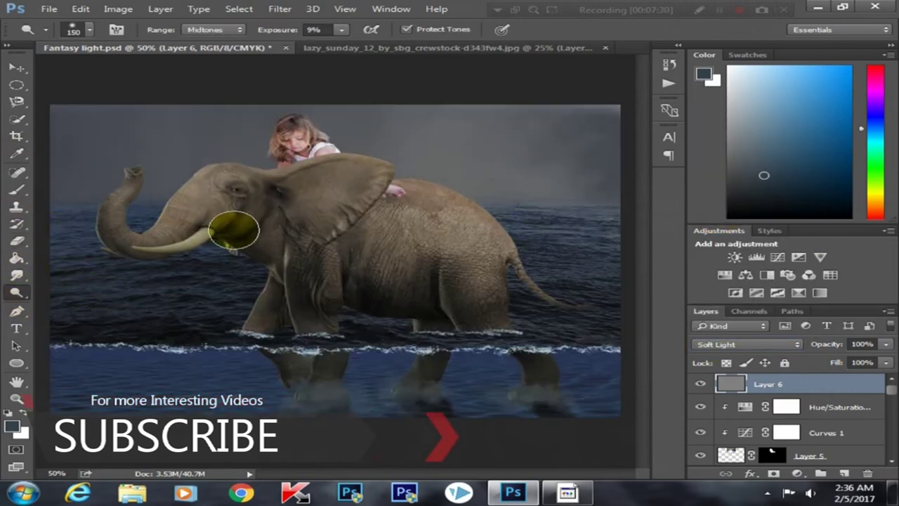
# - Dodge the girl's face and neck with a smaller brush at low exposure
pyautogui.scroll(1, 301, 165)
pyautogui.scroll(1, 301, 165)
pyautogui.press('[')
pyautogui.press('[')
pyautogui.press('[')
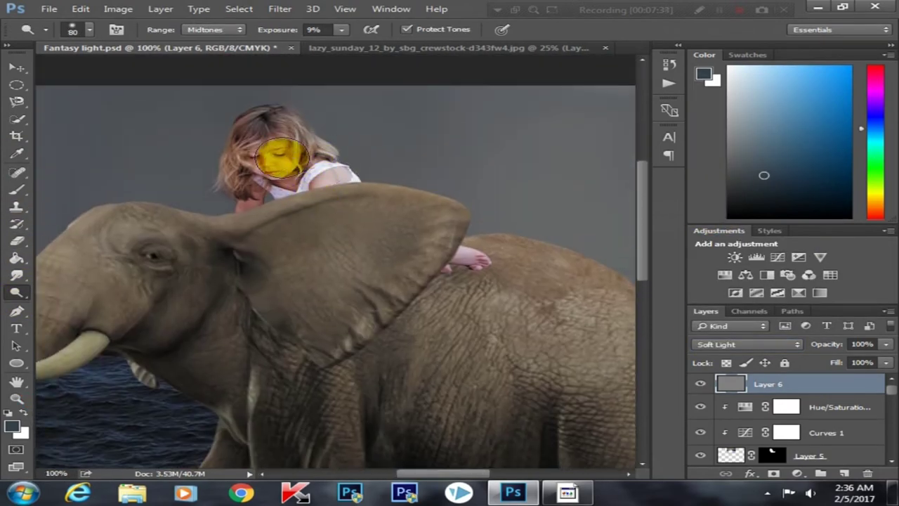
pyautogui.click(341, 29)
pyautogui.click(284, 139)
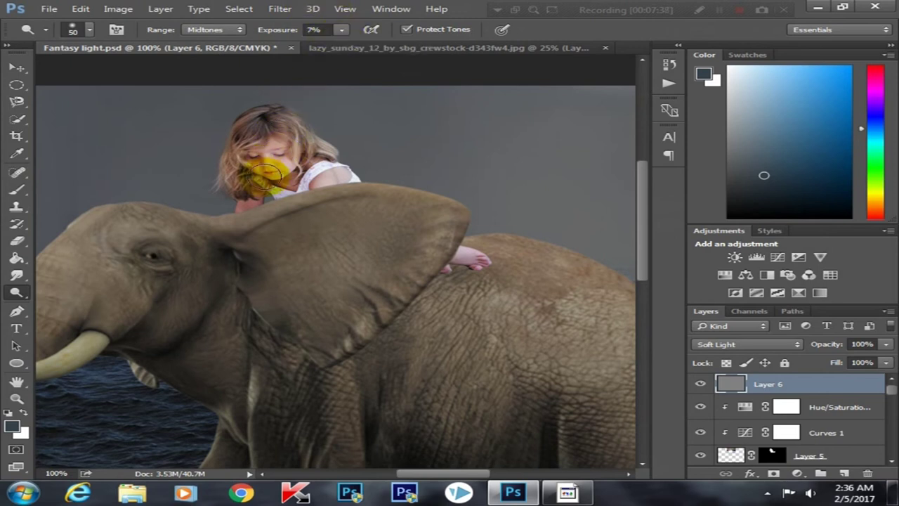
pyautogui.moveTo(286, 169)
pyautogui.mouseDown()
pyautogui.moveTo(310, 173)
pyautogui.moveTo(301, 194)
pyautogui.moveTo(274, 137)
pyautogui.mouseUp()
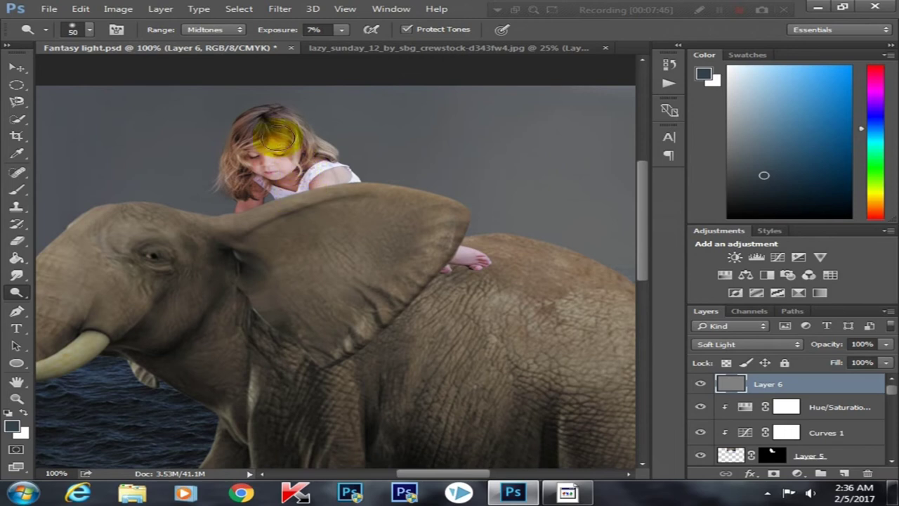
# - Burn the girl's shoulder on Layer 6, ending at 22% exposure
pyautogui.click(17, 292)
pyautogui.click(77, 303)
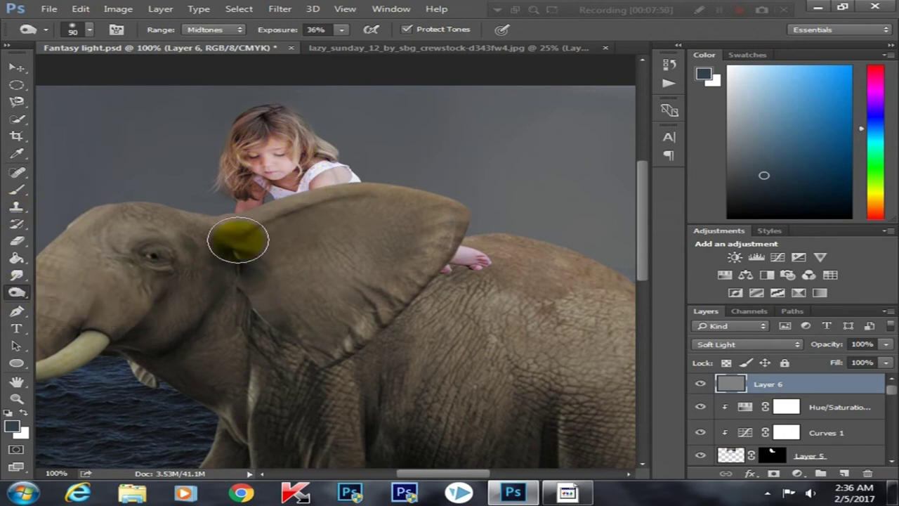
pyautogui.moveTo(302, 153); pyautogui.dragTo(338, 169)
pyautogui.press('[')
pyautogui.click(349, 31)
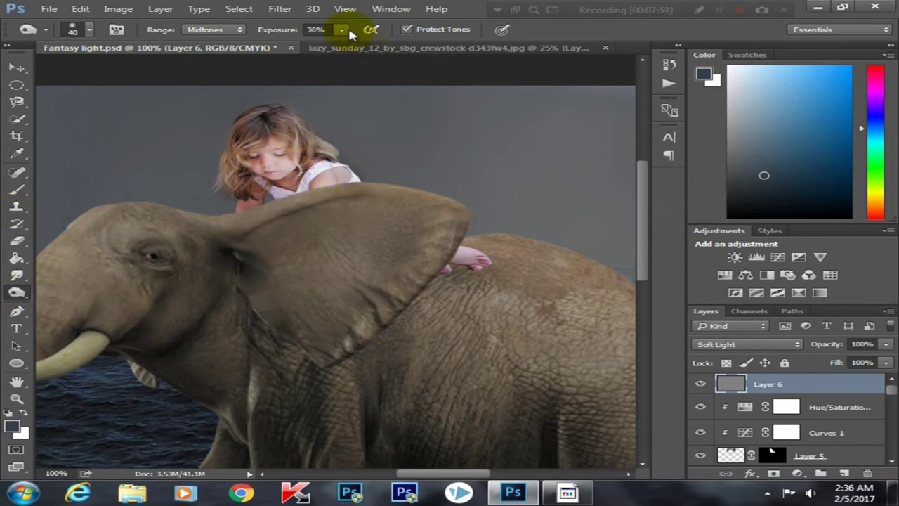
pyautogui.click(348, 29)
pyautogui.click(733, 384)
pyautogui.click(356, 176)
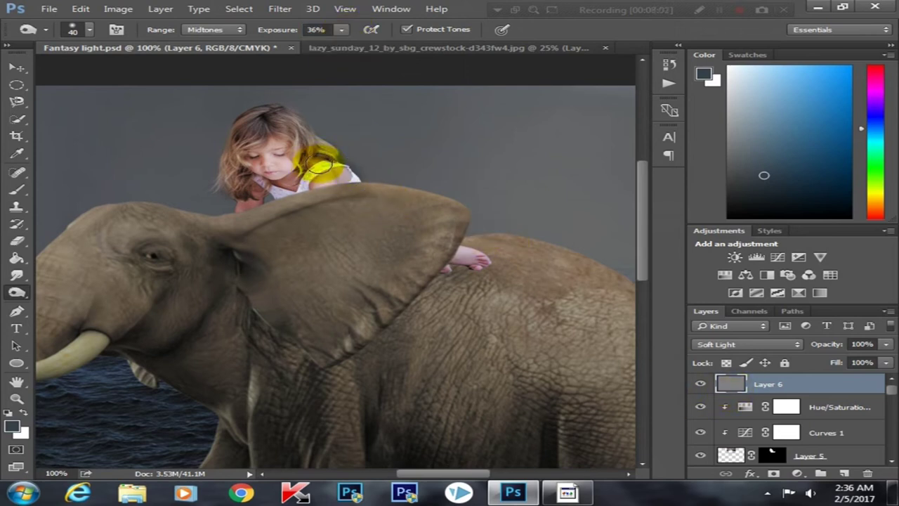
pyautogui.click(342, 180)
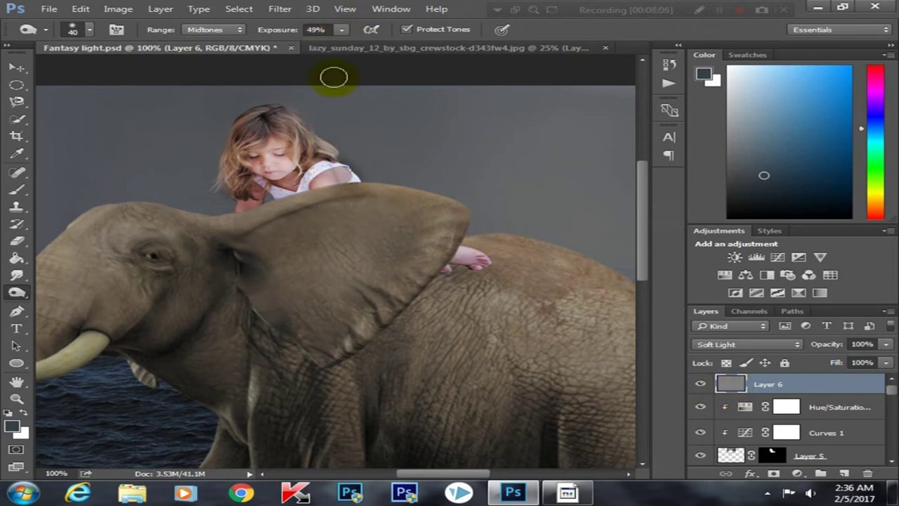
pyautogui.moveTo(344, 33); pyautogui.dragTo(320, 45)
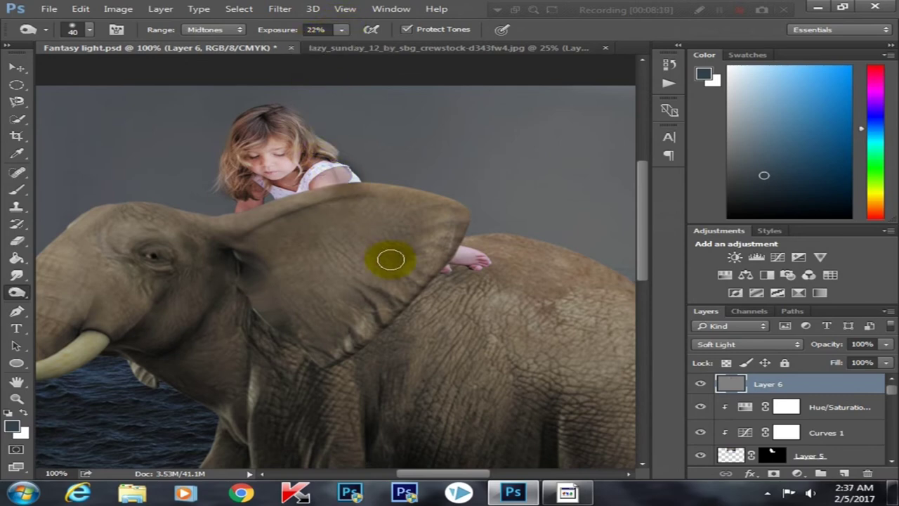
# - Zoom around the elephant's ear and select the Layer 2 copy layer
pyautogui.hotkey('ctrl', '-')
pyautogui.hotkey('ctrl', '+')
pyautogui.hotkey('ctrl', '+')
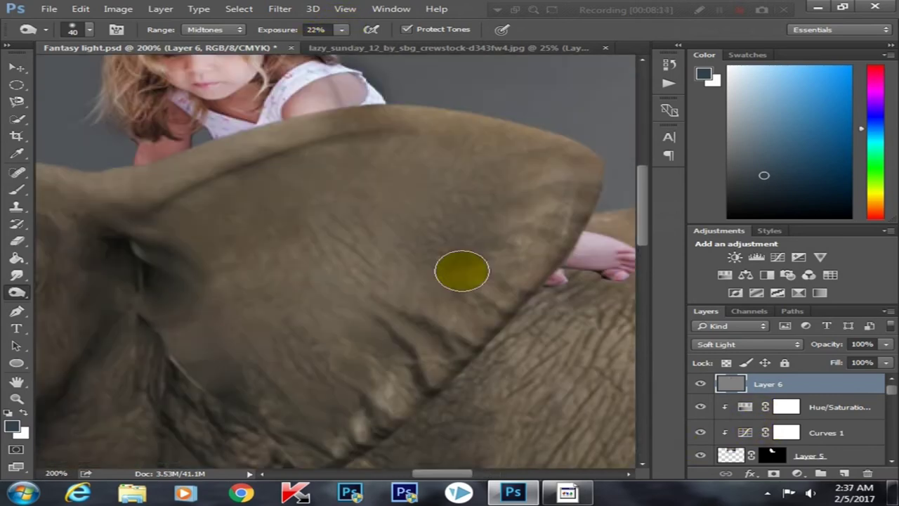
pyautogui.hotkey('ctrl', '-')
pyautogui.hotkey('ctrl', '-')
pyautogui.scroll(-2, 763, 437)
pyautogui.click(762, 431)
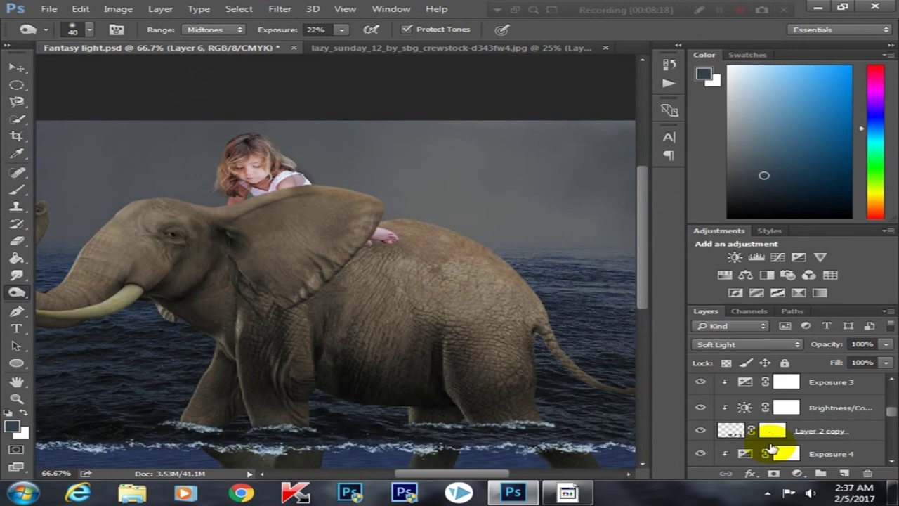
# - Target Layer 1's image thumbnail instead of its mask and zoom in on the elephant
pyautogui.hotkey('ctrl', '-')
pyautogui.hotkey('ctrl', '+')
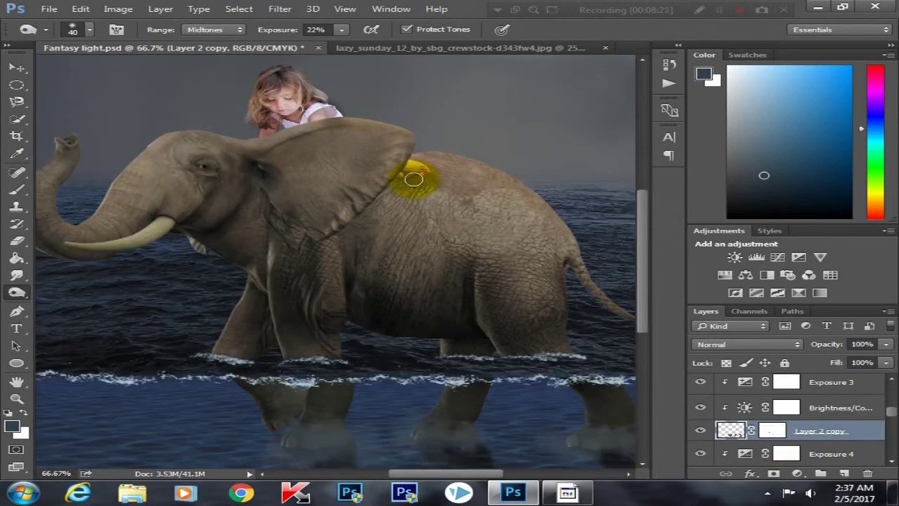
pyautogui.scroll(-1, 413, 179)
pyautogui.scroll(-2, 751, 426)
pyautogui.scroll(-2, 780, 435)
pyautogui.click(776, 436)
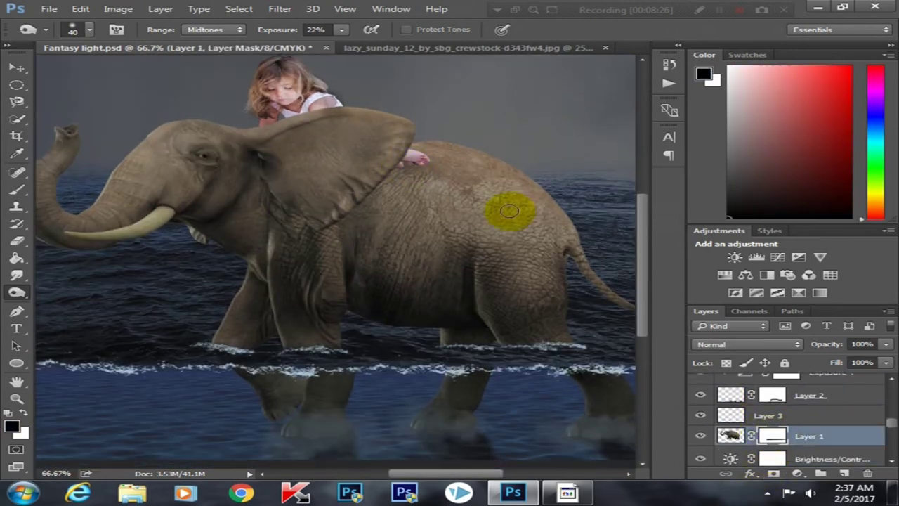
pyautogui.click(730, 436)
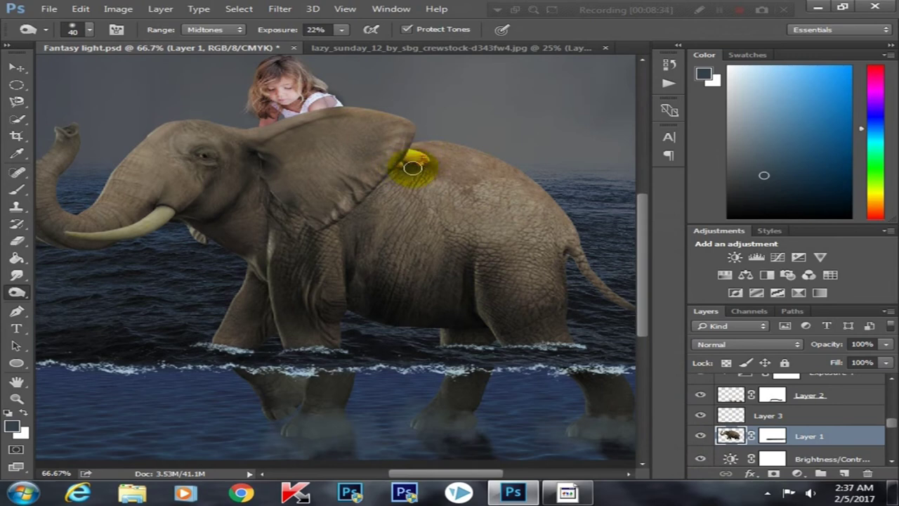
pyautogui.hotkey('ctrl', '-')
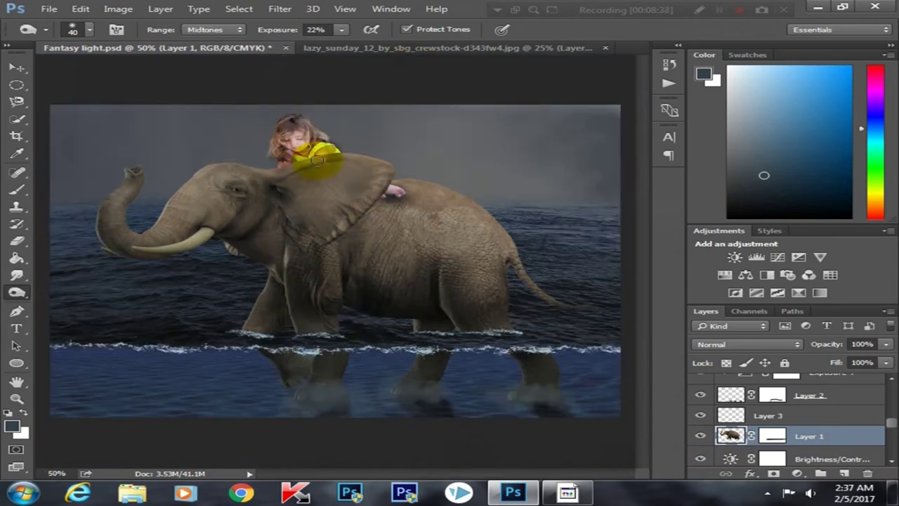
pyautogui.scroll(2, 751, 421)
pyautogui.hotkey('ctrl', '+')
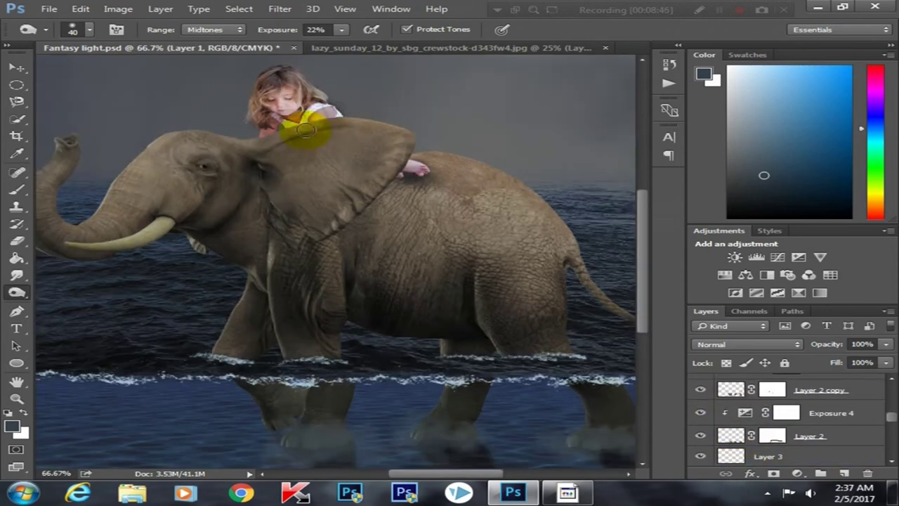
pyautogui.hotkey('ctrl', '-')
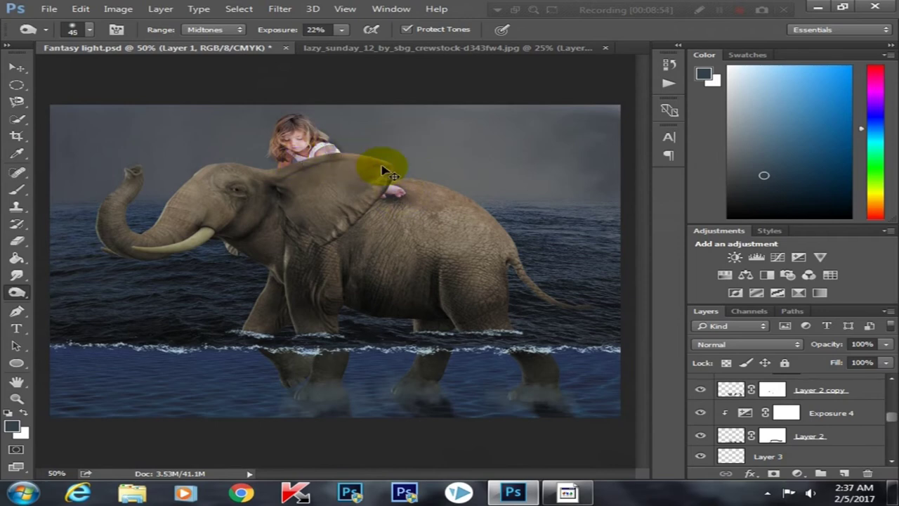
pyautogui.hotkey('ctrl', '+')
pyautogui.scroll(-3, 773, 421)
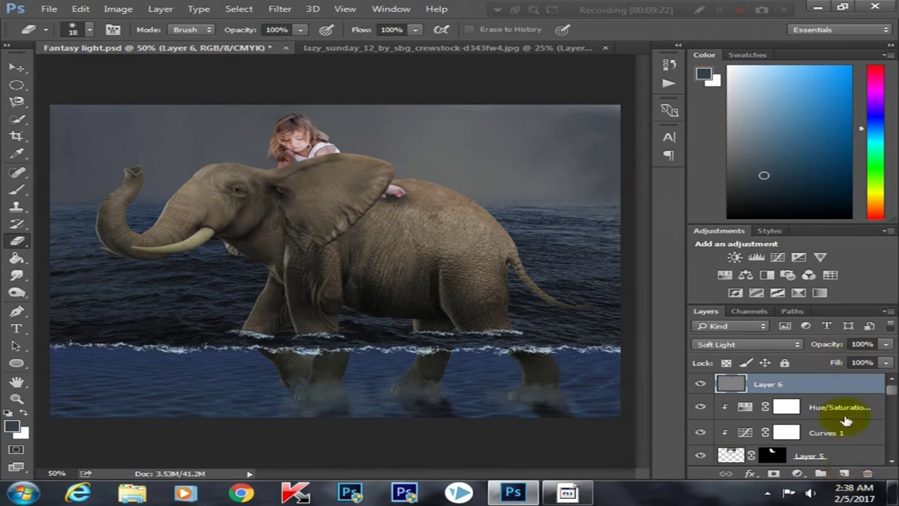
# - Create Layer 7 and set up a soft round brush in bright yellow
pyautogui.click(845, 473)
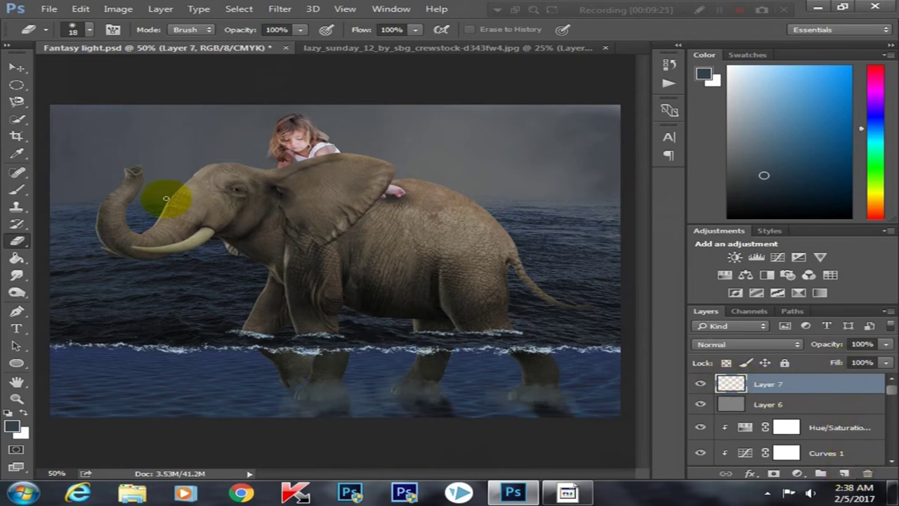
pyautogui.click(17, 188)
pyautogui.rightClick(217, 225)
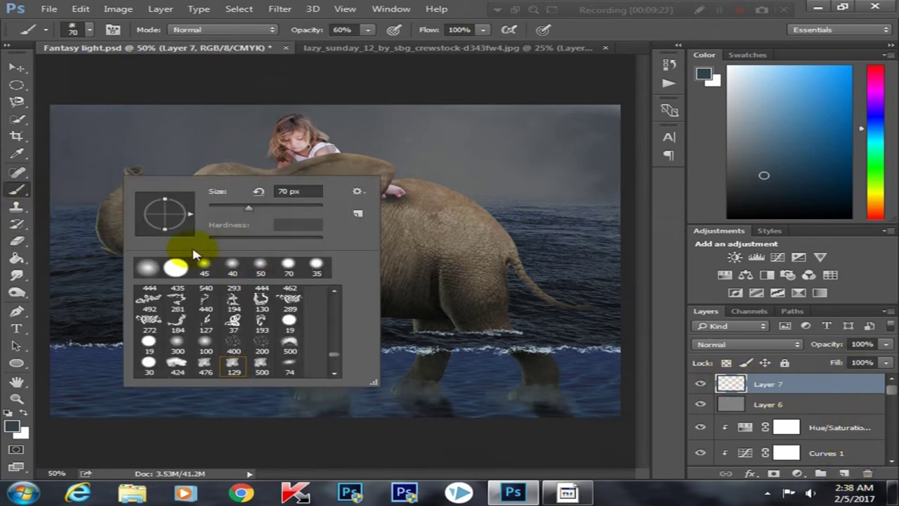
pyautogui.click(151, 126)
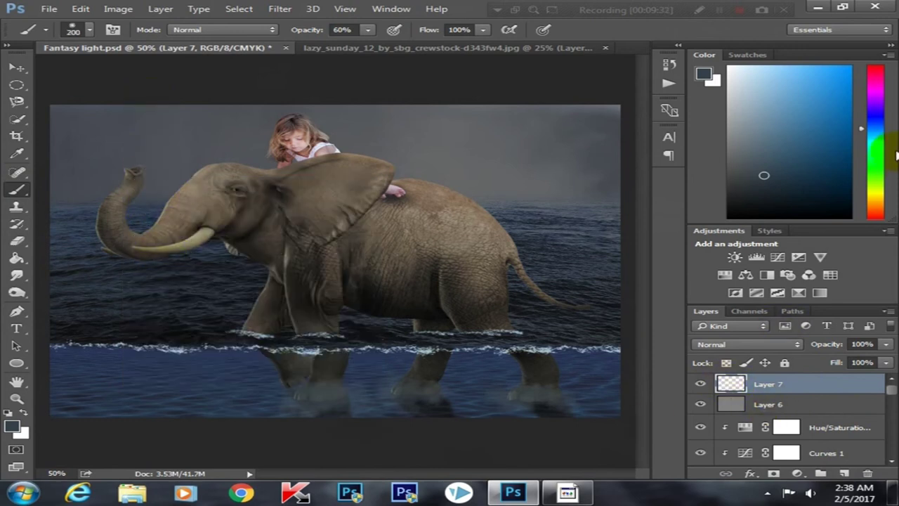
pyautogui.click(863, 185)
pyautogui.click(849, 67)
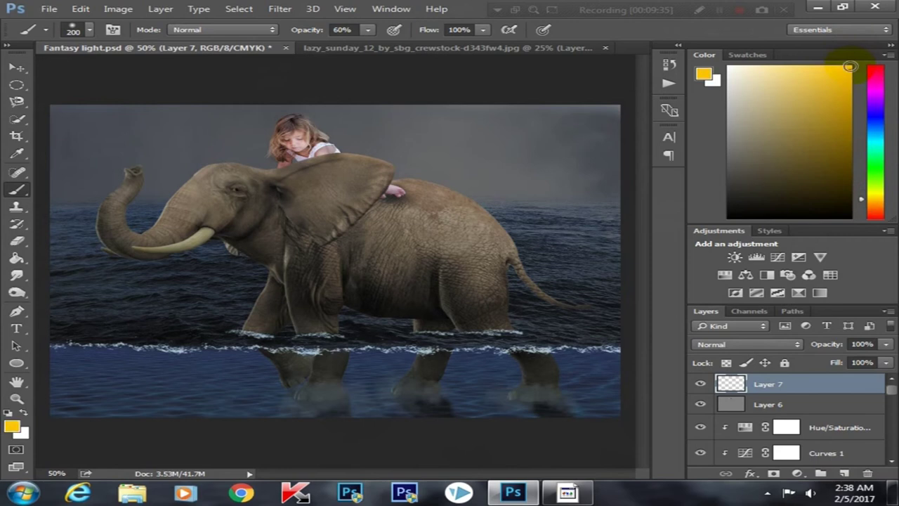
# - Paint soft yellow glow dabs above the elephant's raised trunk
pyautogui.click(127, 180)
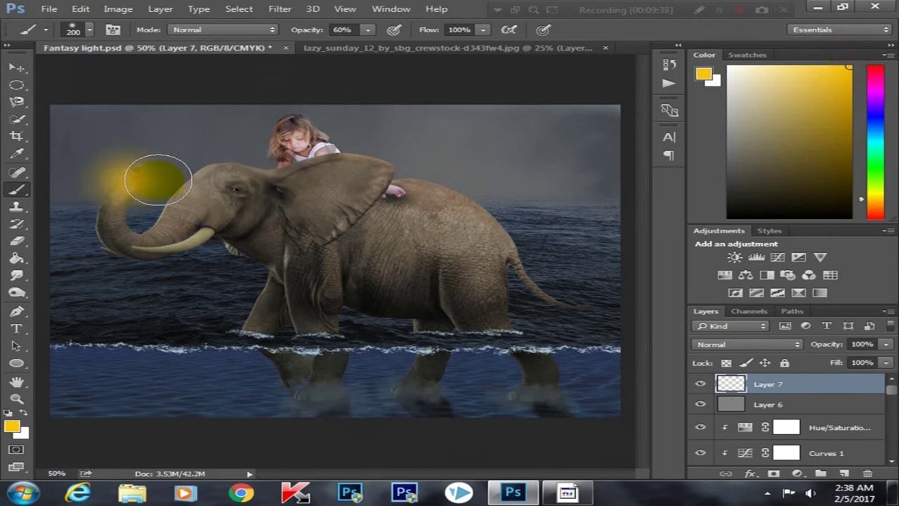
pyautogui.click(161, 178)
pyautogui.hotkey('ctrl', '-')
pyautogui.hotkey('ctrl', 't')
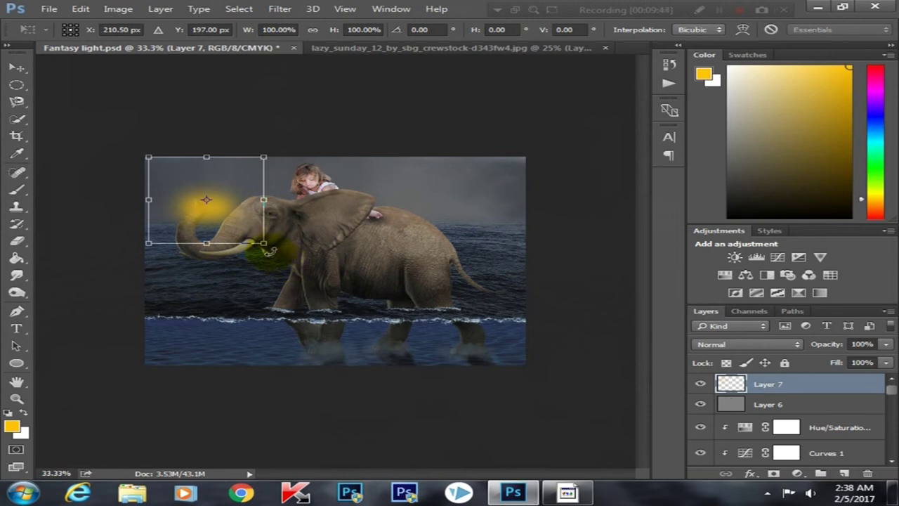
# - Scale the yellow glow up and spread it across the elephant's front
pyautogui.moveTo(264, 243); pyautogui.dragTo(351, 308)
pyautogui.moveTo(301, 214); pyautogui.dragTo(245, 162)
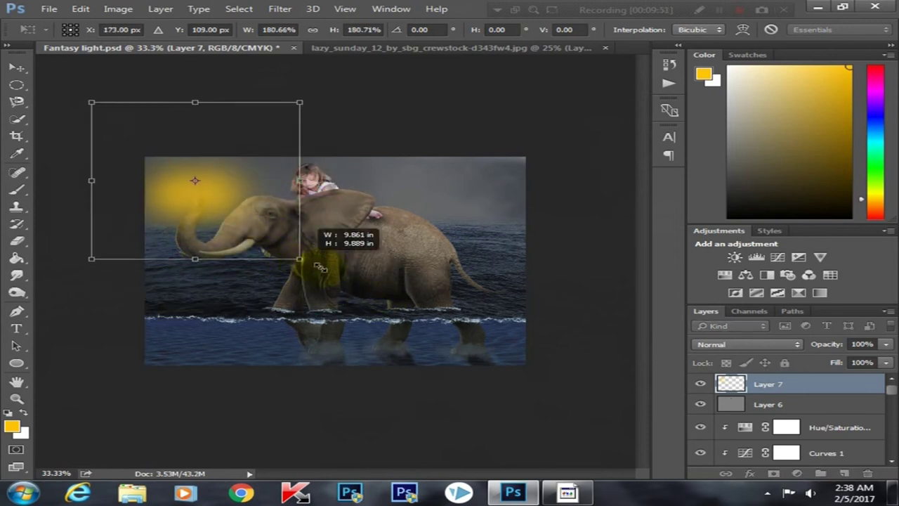
pyautogui.moveTo(278, 257); pyautogui.dragTo(388, 323)
pyautogui.moveTo(342, 227)
pyautogui.mouseDown()
pyautogui.moveTo(289, 185)
pyautogui.moveTo(289, 227)
pyautogui.moveTo(418, 212)
pyautogui.mouseUp()
pyautogui.moveTo(360, 227)
pyautogui.mouseDown()
pyautogui.moveTo(288, 205)
pyautogui.moveTo(331, 233)
pyautogui.mouseUp()
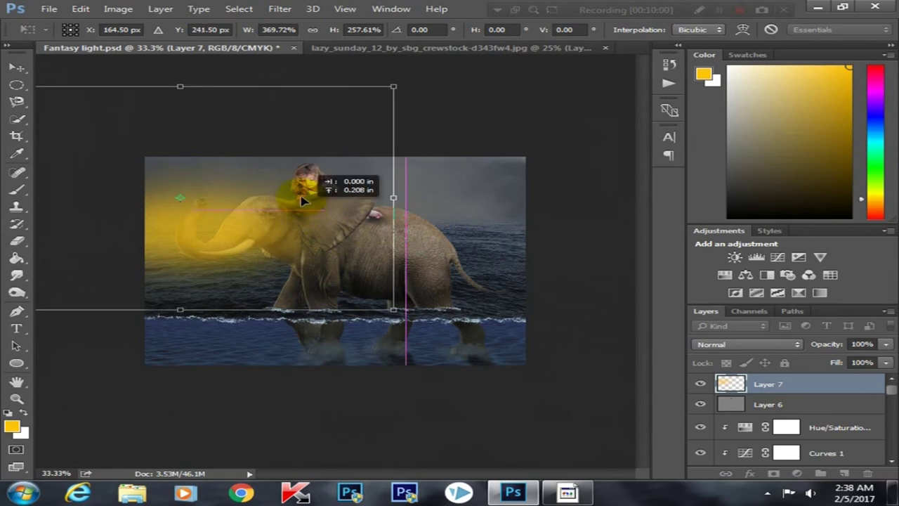
pyautogui.press('Return')
# - Set Layer 7 to Soft Light blend mode at 69% opacity
pyautogui.press('b')
pyautogui.hotkey('ctrl', '+')
pyautogui.click(755, 344)
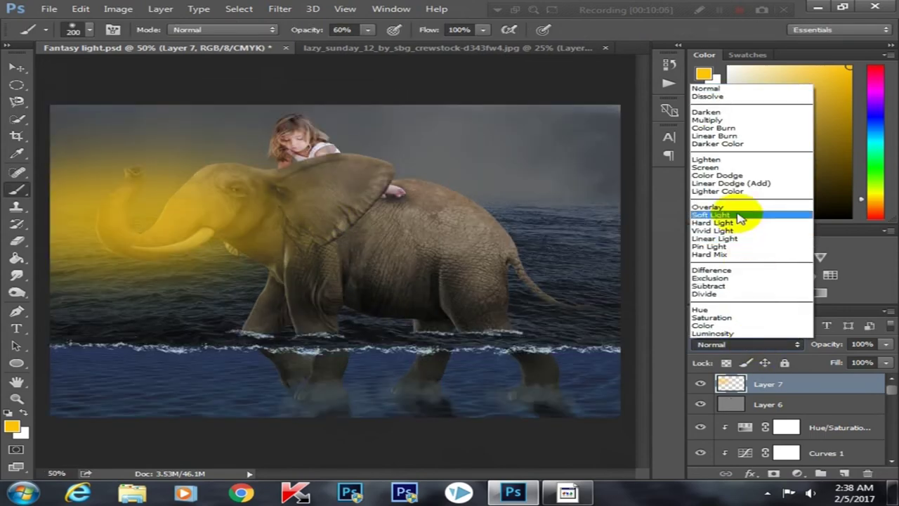
pyautogui.click(762, 209)
pyautogui.click(858, 359)
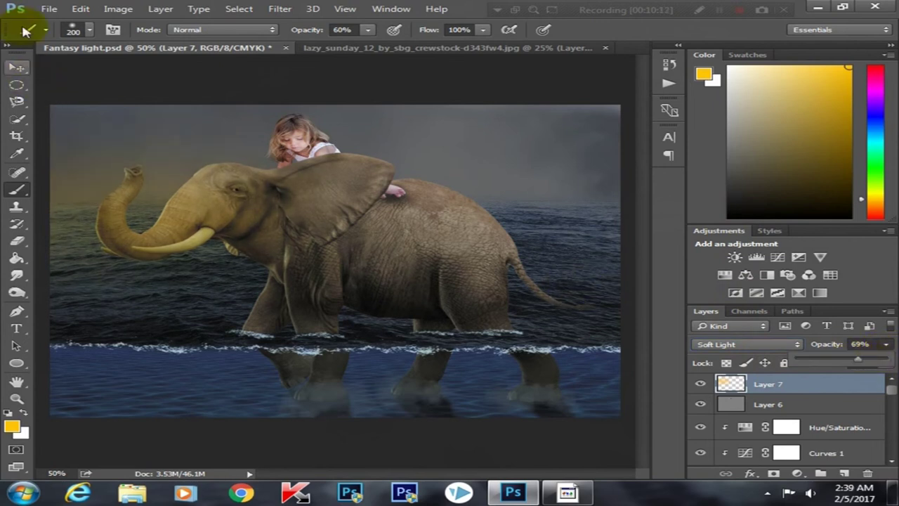
# - Scale the Layer 7 yellow glow up to about 130% and reposition it
pyautogui.hotkey('ctrl', '-')
pyautogui.hotkey('ctrl', 't')
pyautogui.moveTo(523, 293); pyautogui.dragTo(426, 290)
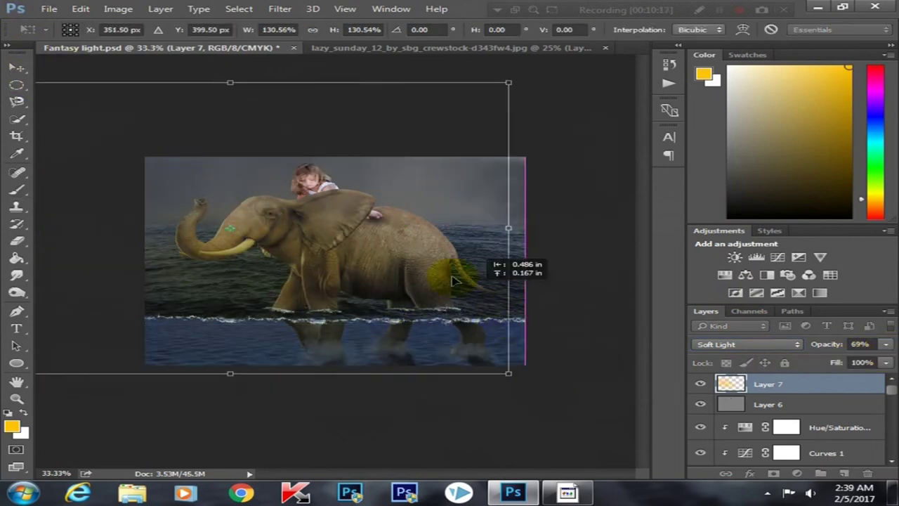
pyautogui.press('Return')
pyautogui.hotkey('ctrl', '+')
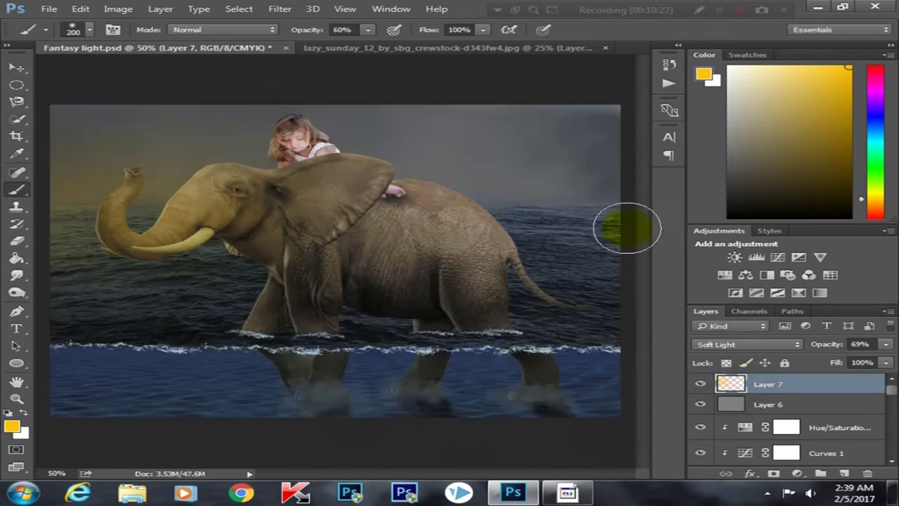
# - Sample a grey-blue sky colour, then toggle the glow layer to compare
pyautogui.click(874, 121)
pyautogui.keyDown('alt'); pyautogui.click(606, 190); pyautogui.keyUp('alt')
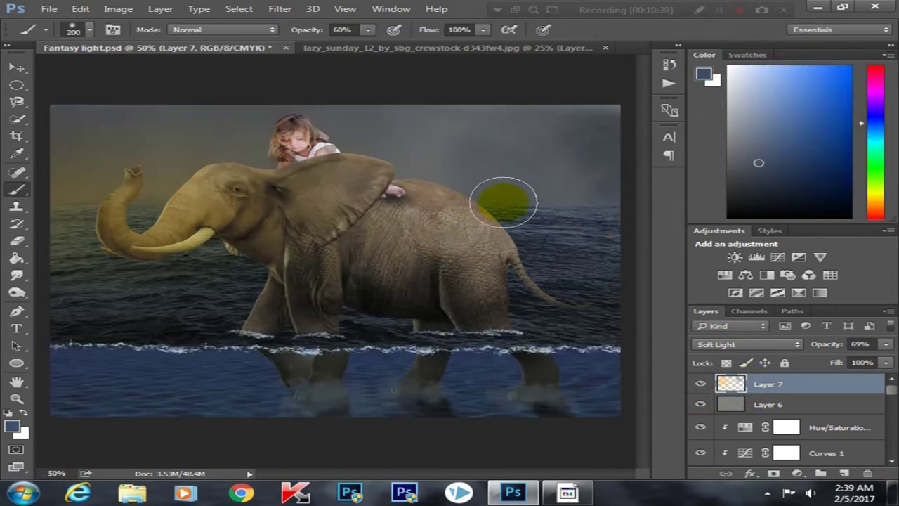
pyautogui.moveTo(597, 194); pyautogui.dragTo(538, 120)
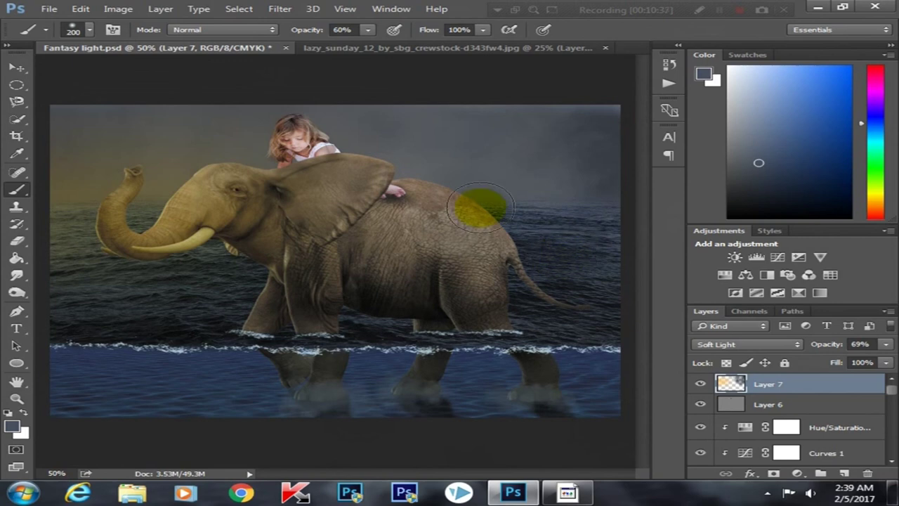
pyautogui.click(700, 383)
pyautogui.click(700, 383)
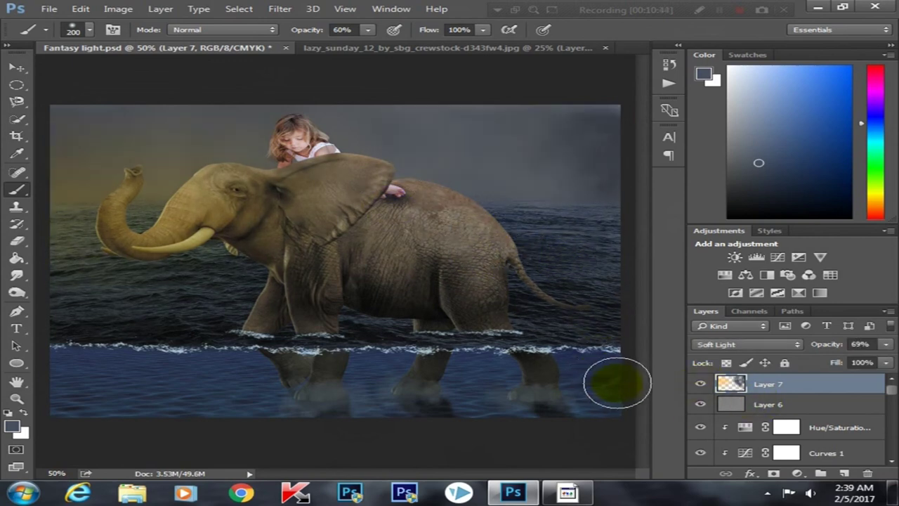
# - Lower Layer 7's opacity to 59%
pyautogui.click(886, 344)
pyautogui.hotkey('ctrl', '-')
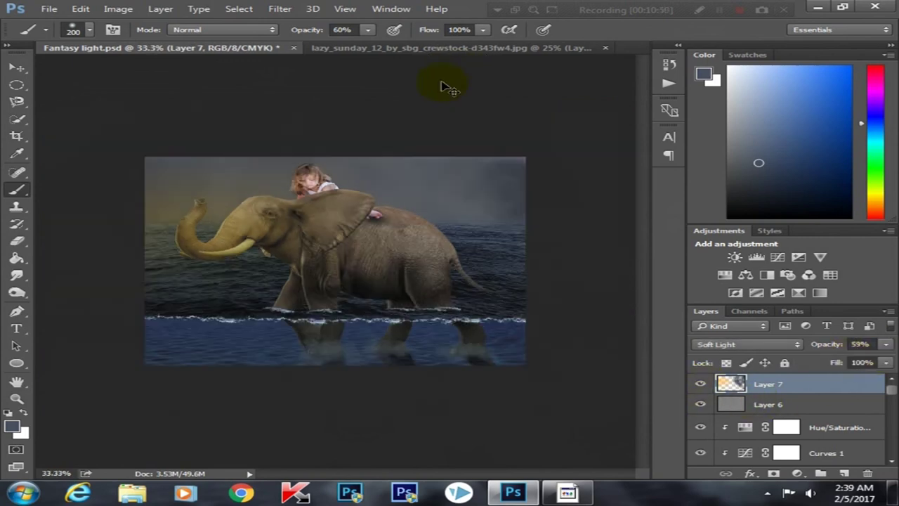
pyautogui.hotkey('ctrl', '+')
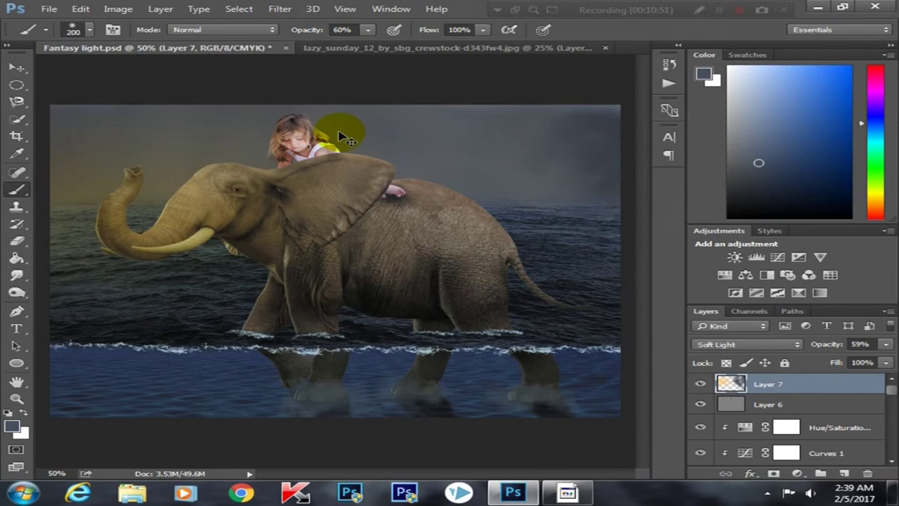
pyautogui.hotkey('ctrl', '+')
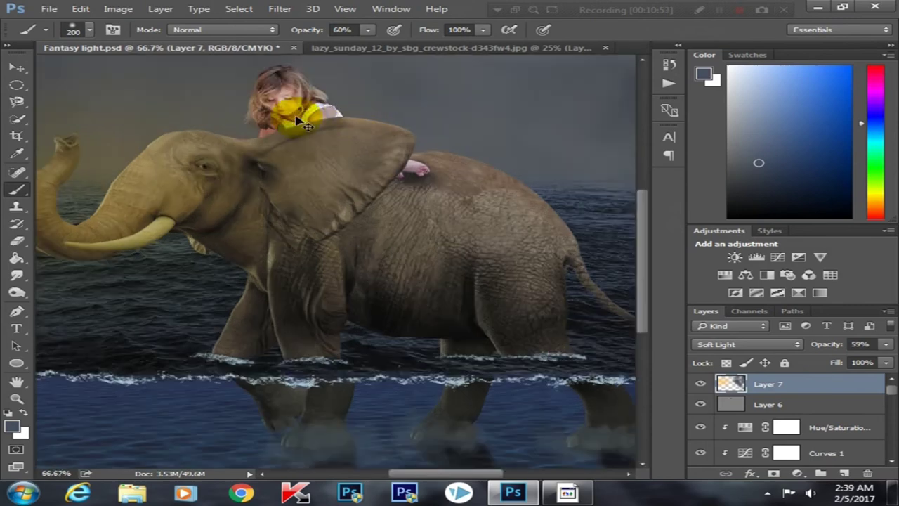
pyautogui.hotkey('ctrl', '-')
pyautogui.scroll(-2, 830, 427)
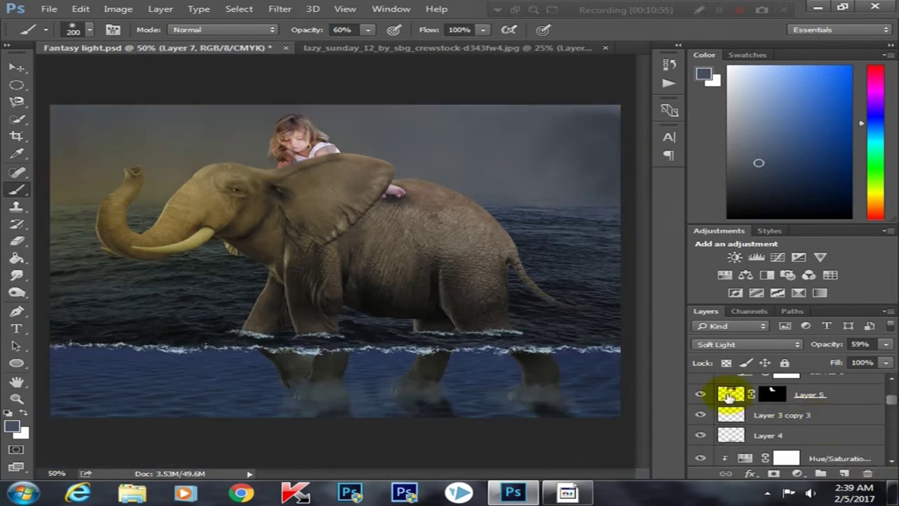
# - Add a Brightness/Contrast adjustment at brightness -24 to the girl's Layer 5
pyautogui.click(734, 400)
pyautogui.click(797, 473)
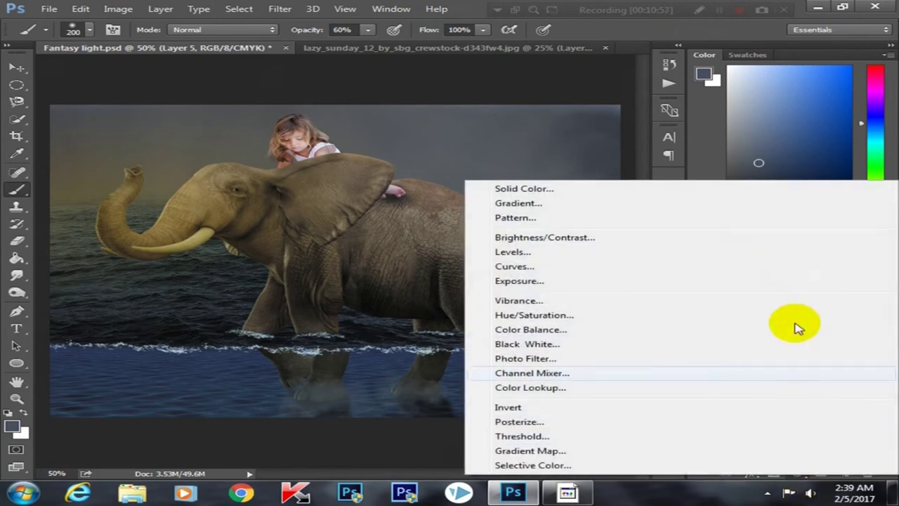
pyautogui.click(592, 239)
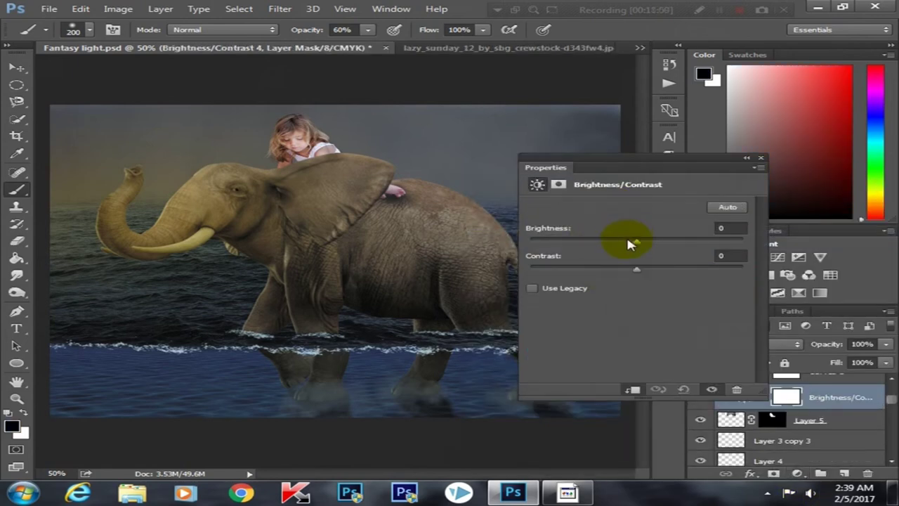
pyautogui.moveTo(621, 242); pyautogui.dragTo(620, 242)
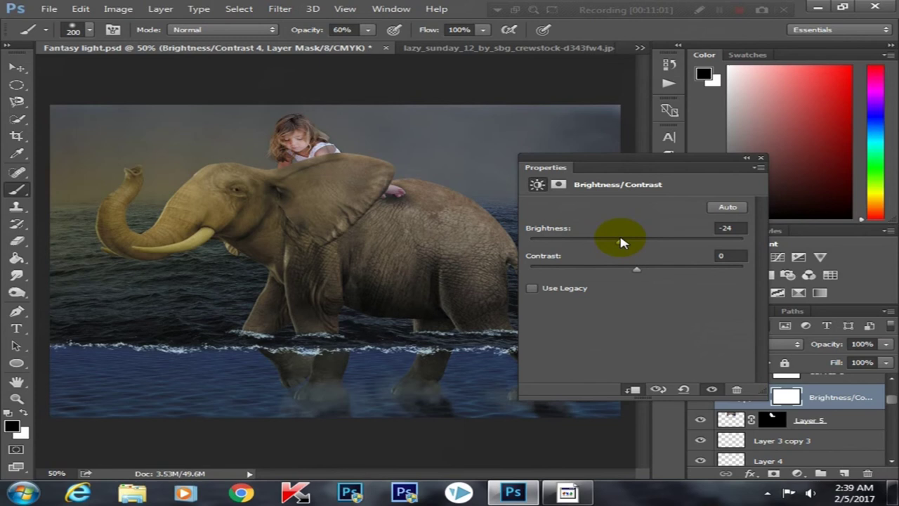
pyautogui.click(760, 159)
pyautogui.hotkey('ctrl', '-')
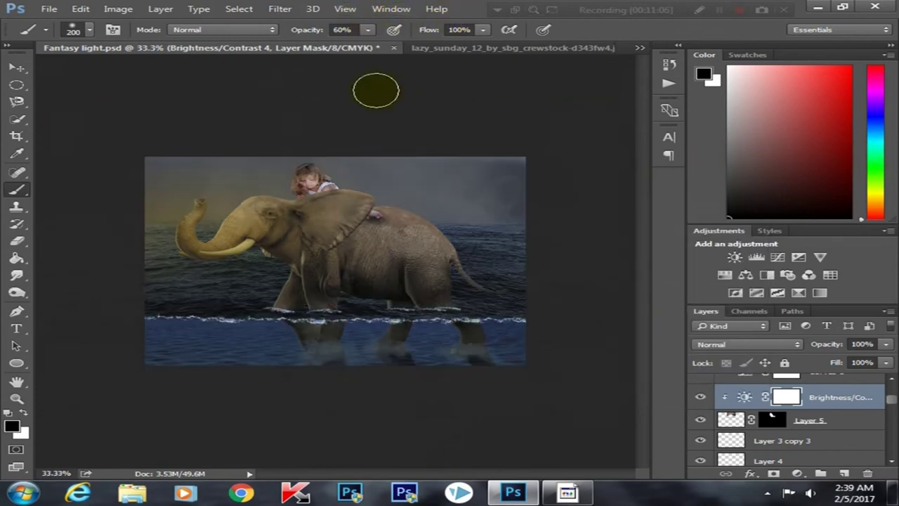
pyautogui.scroll(3, 864, 400)
pyautogui.click(814, 384)
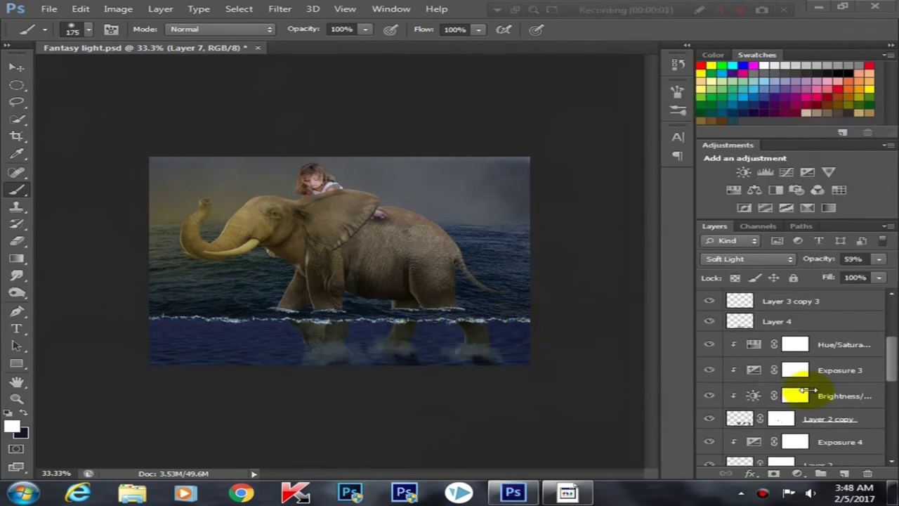
# - Lower the underwater layer's Brightness/Contrast 3 brightness to -69
pyautogui.scroll(-3, 832, 401)
pyautogui.scroll(-3, 823, 395)
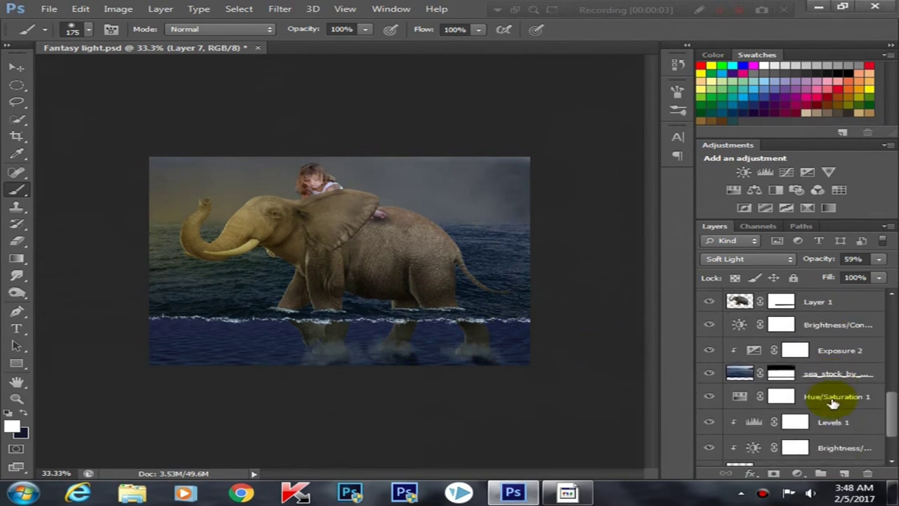
pyautogui.scroll(-3, 774, 399)
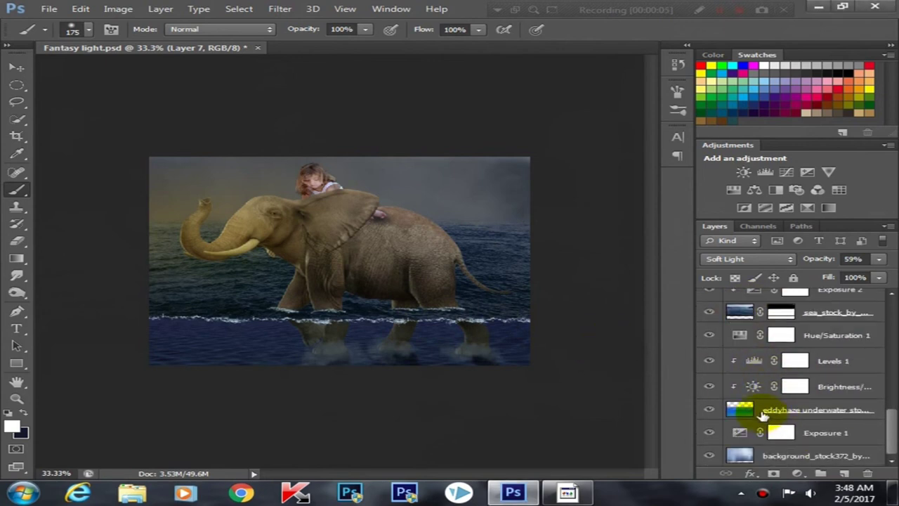
pyautogui.click(763, 414)
pyautogui.doubleClick(755, 386)
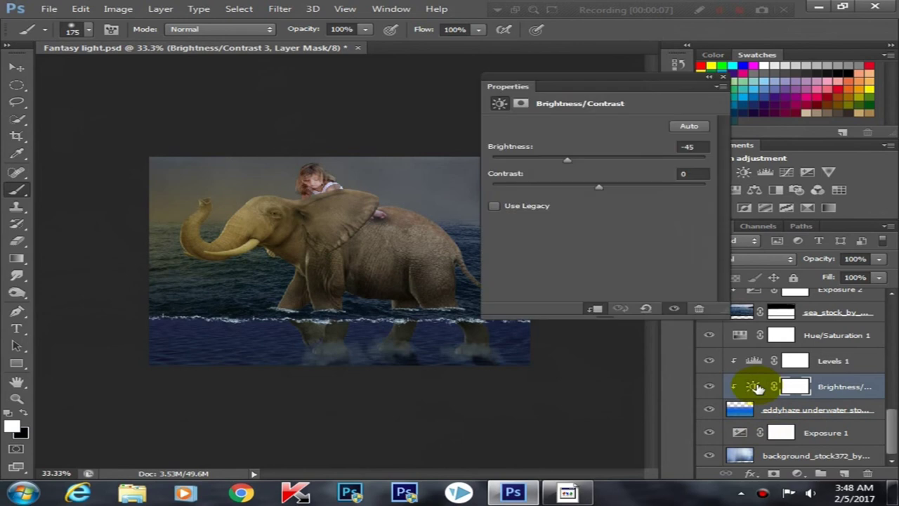
pyautogui.moveTo(553, 161); pyautogui.dragTo(551, 161)
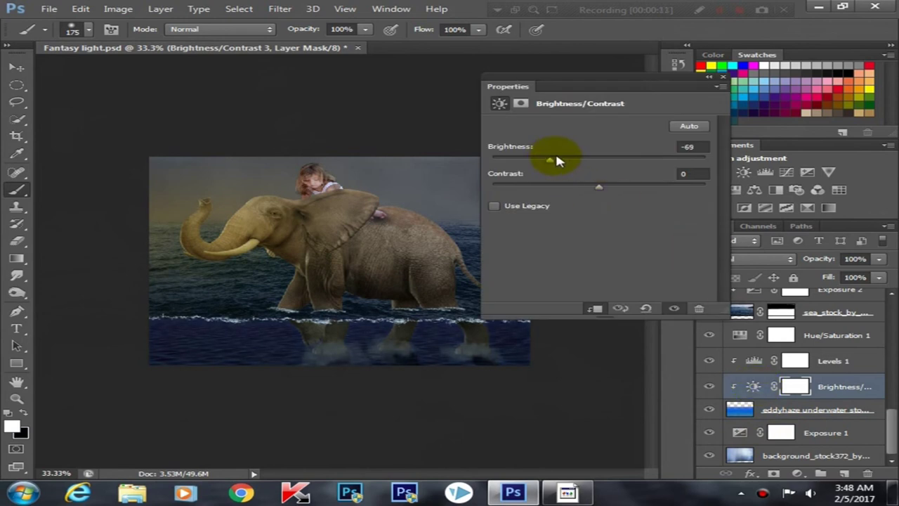
pyautogui.click(722, 77)
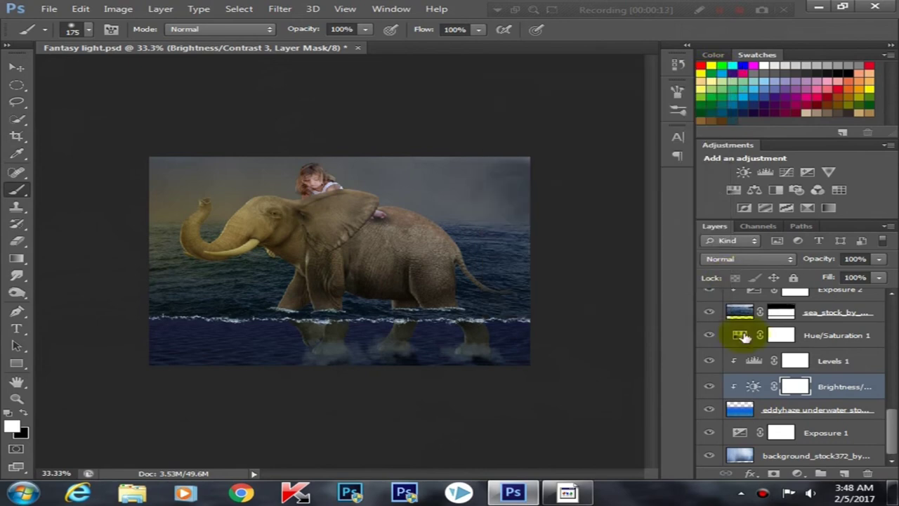
pyautogui.click(817, 412)
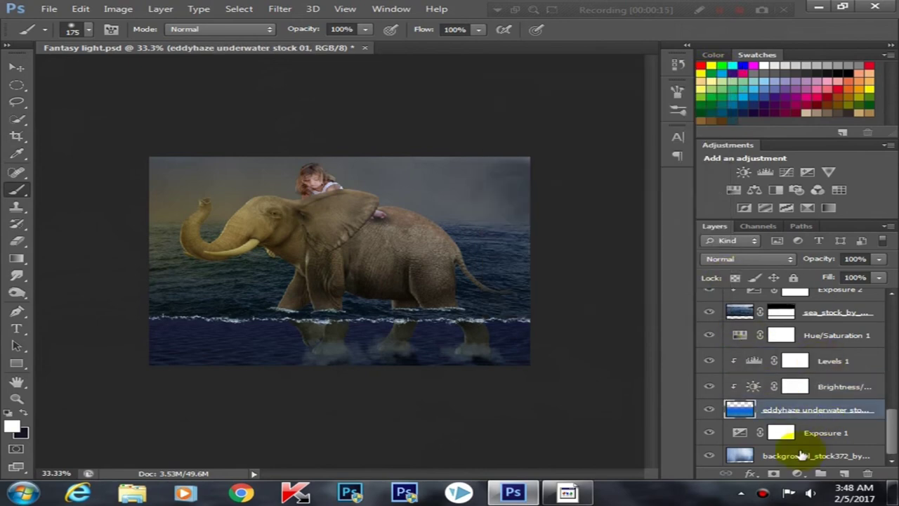
# - Add a Black, White Gradient Fill layer at a 135° angle
pyautogui.click(797, 474)
pyautogui.click(779, 203)
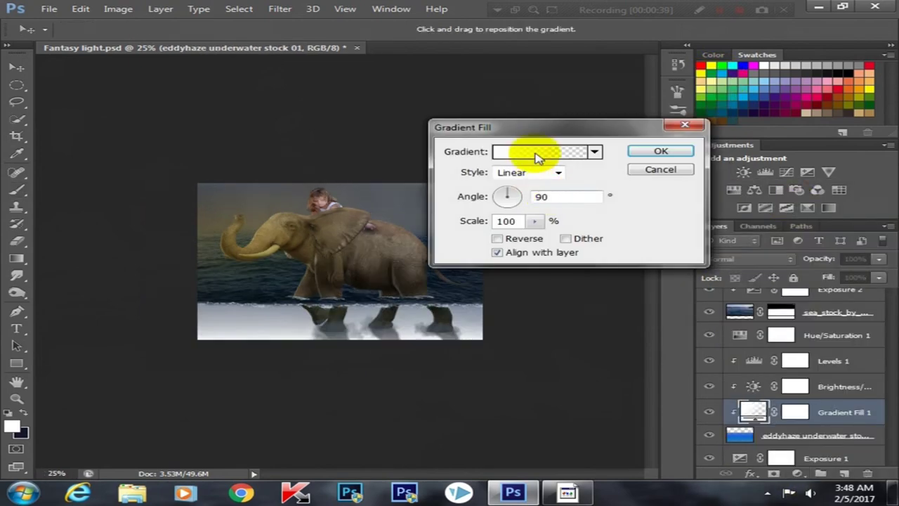
pyautogui.click(517, 154)
pyautogui.click(461, 100)
pyautogui.click(720, 85)
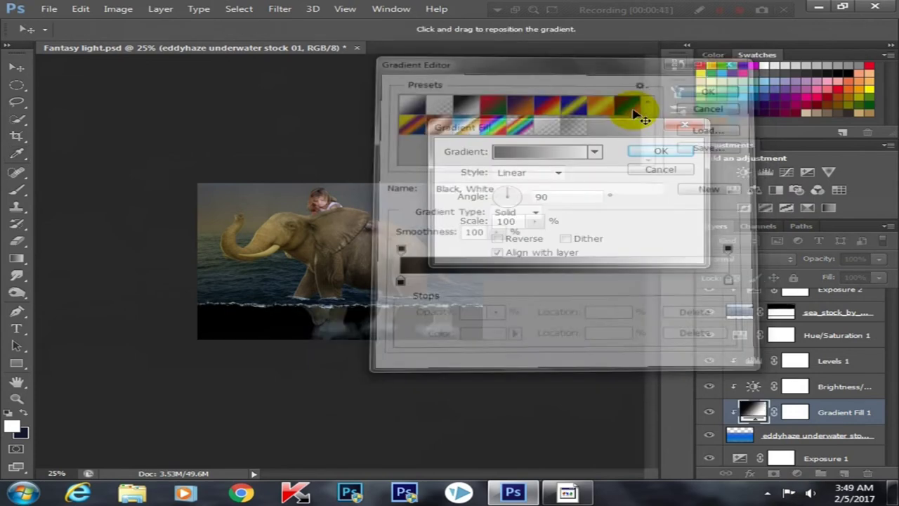
pyautogui.click(501, 195)
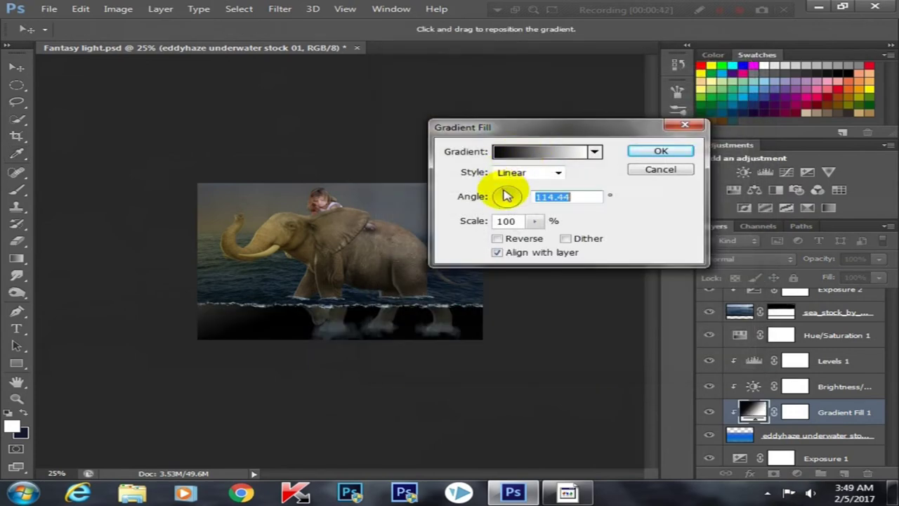
pyautogui.click(660, 151)
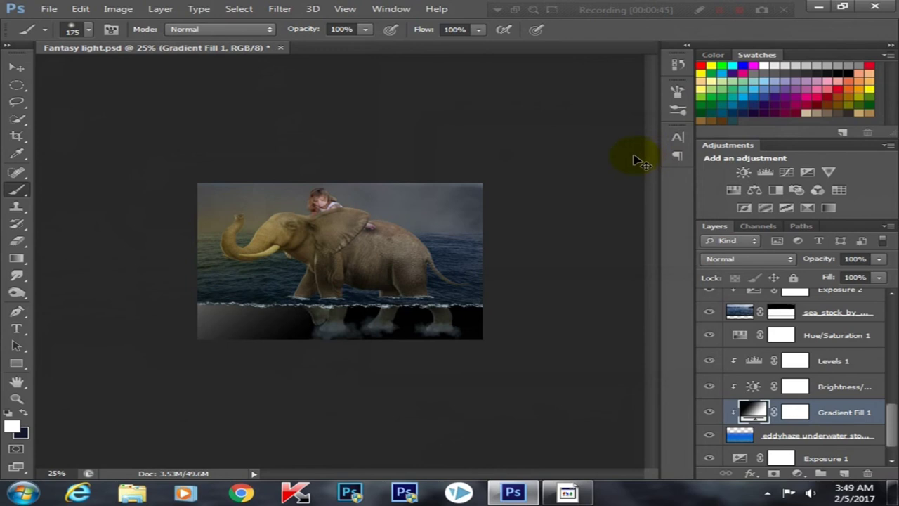
# - Set the Gradient Fill 1 blend mode to Soft Light
pyautogui.hotkey('ctrl', 't')
pyautogui.click(475, 196)
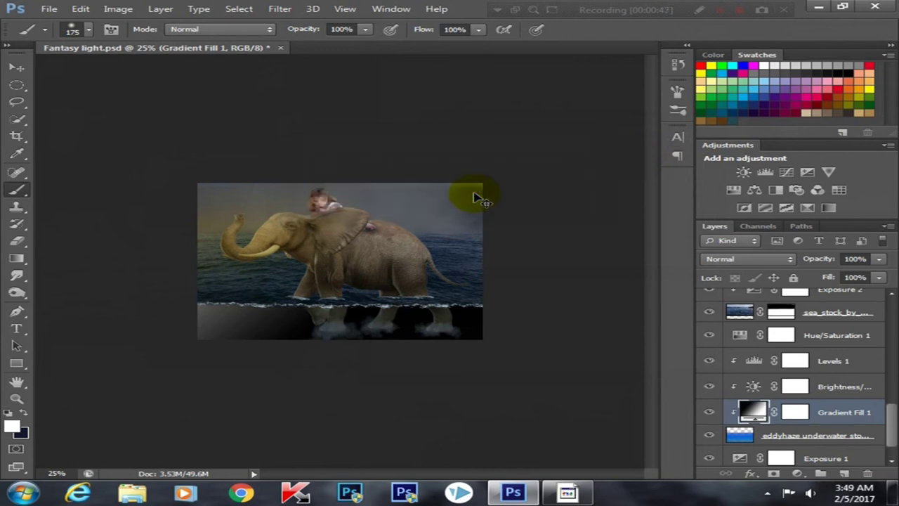
pyautogui.click(763, 259)
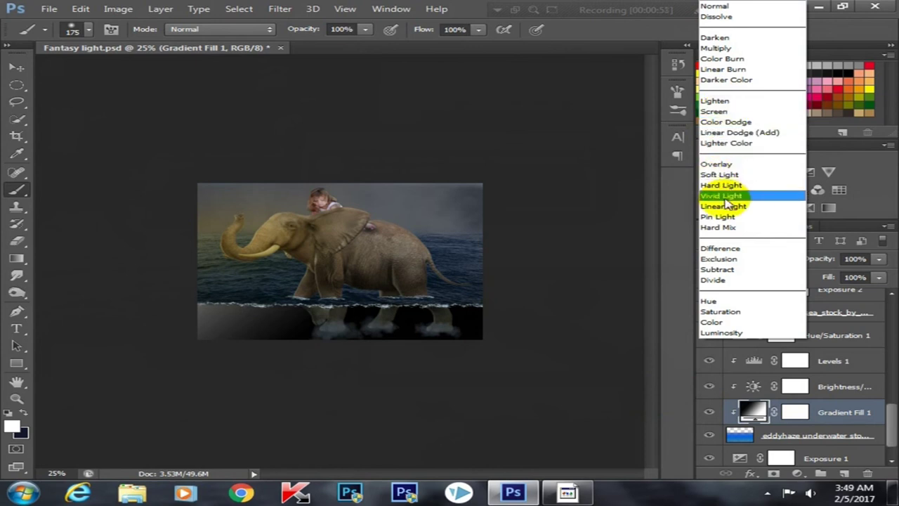
pyautogui.click(735, 176)
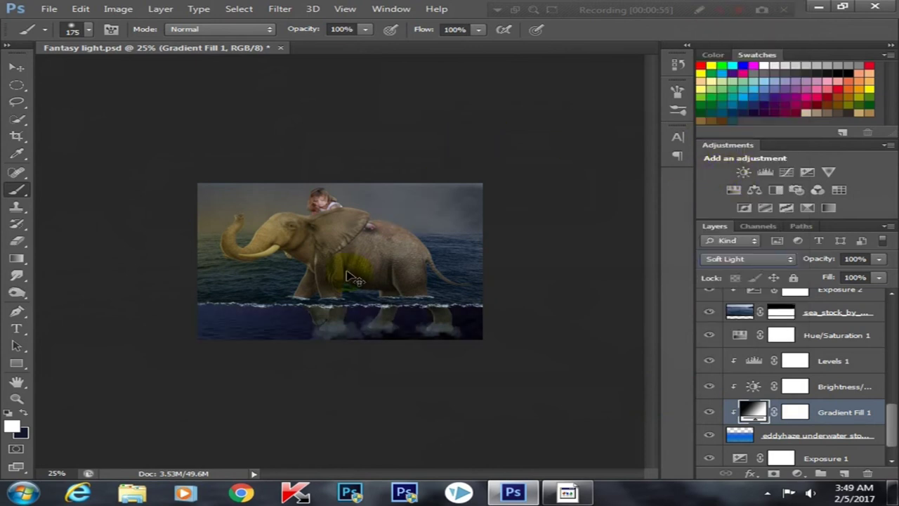
pyautogui.hotkey('ctrl', '+')
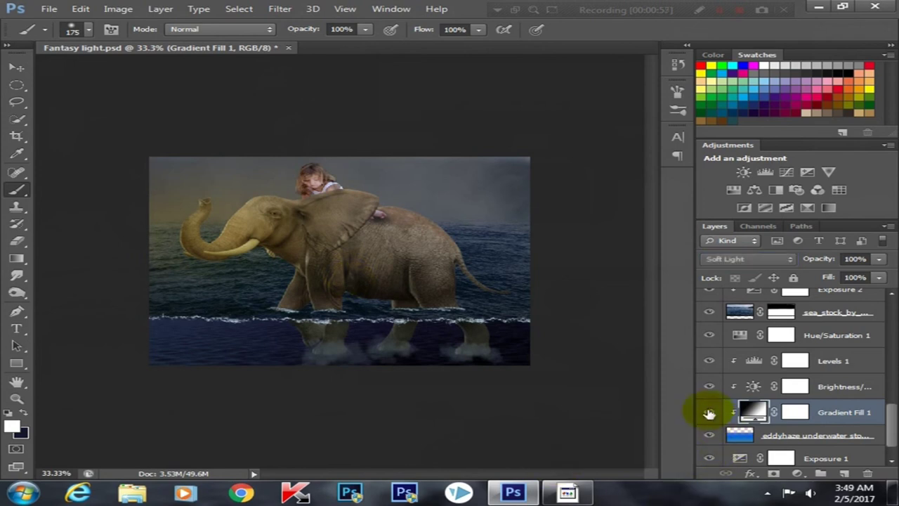
pyautogui.hotkey('ctrl', '+')
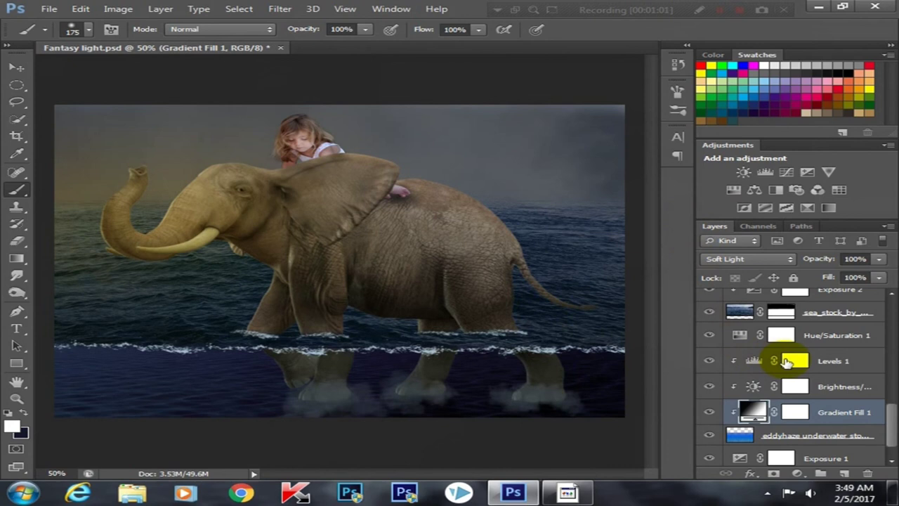
# - Create a new empty Layer 8 above Layer 7
pyautogui.click(818, 436)
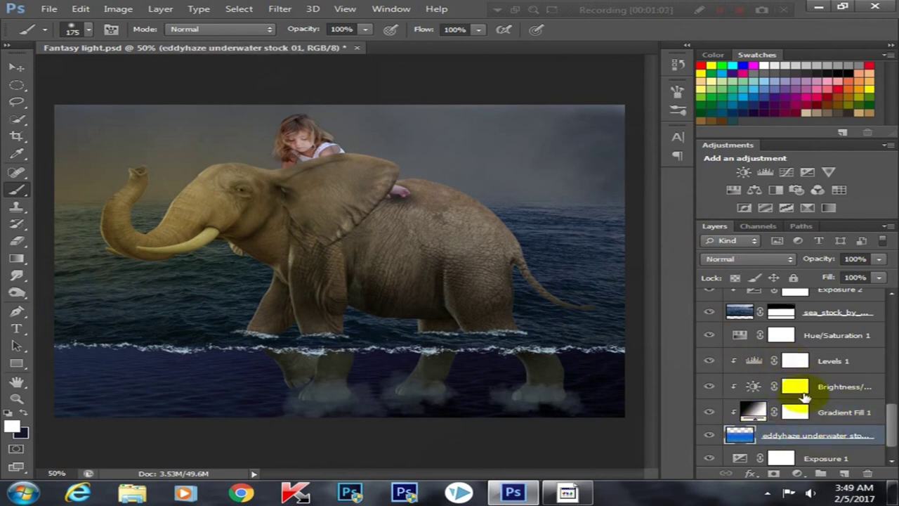
pyautogui.click(886, 334)
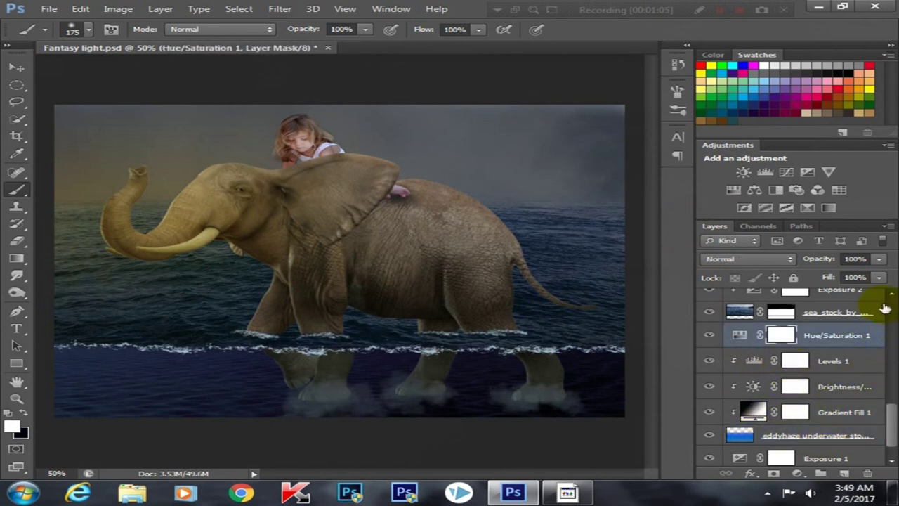
pyautogui.scroll(5, 885, 309)
pyautogui.scroll(5, 883, 302)
pyautogui.scroll(3, 883, 302)
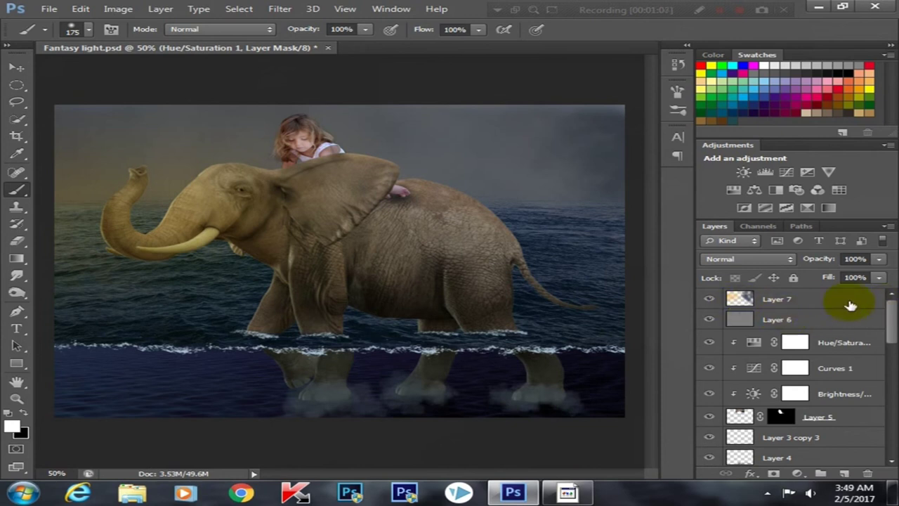
pyautogui.click(814, 306)
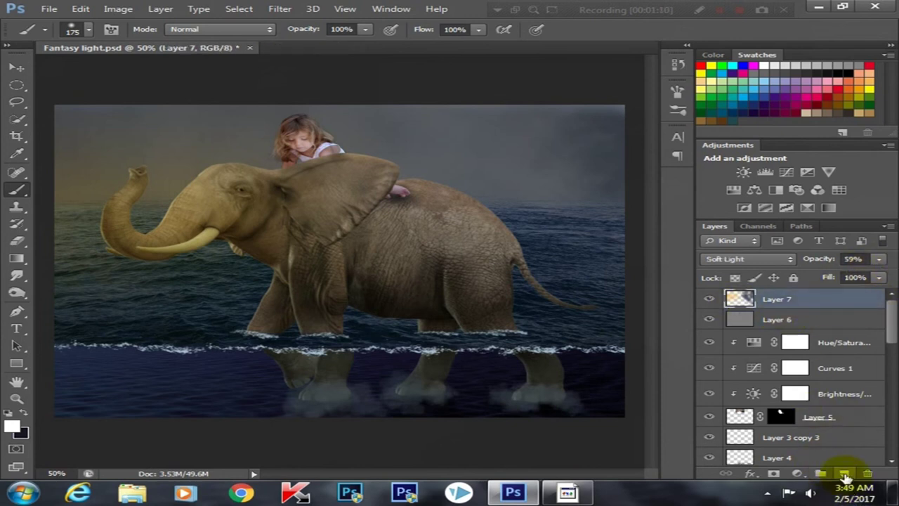
pyautogui.click(845, 475)
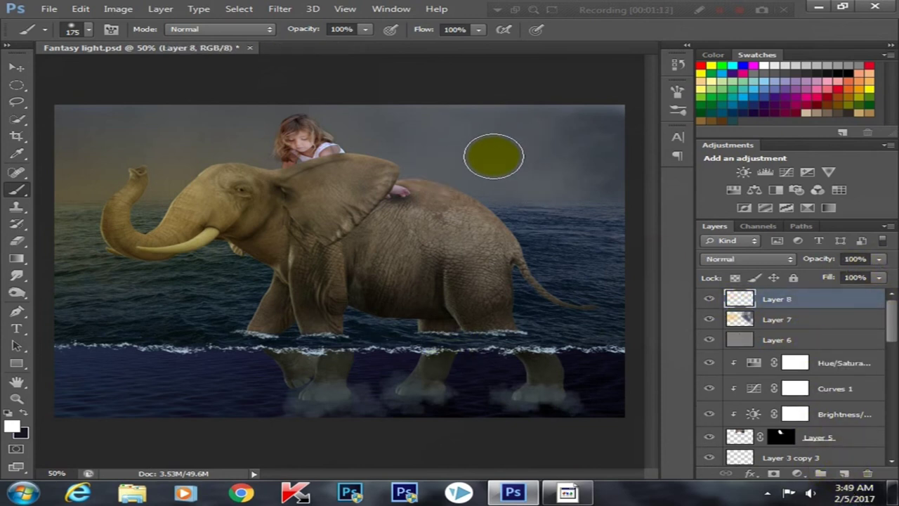
# - Paint dark blue sampled from the sky over the upper-right sky with a 400 px soft brush
pyautogui.keyDown('alt'); pyautogui.click(558, 215); pyautogui.keyUp('alt')
pyautogui.moveTo(498, 151)
pyautogui.mouseDown()
pyautogui.moveTo(538, 185)
pyautogui.moveTo(455, 167)
pyautogui.mouseUp()
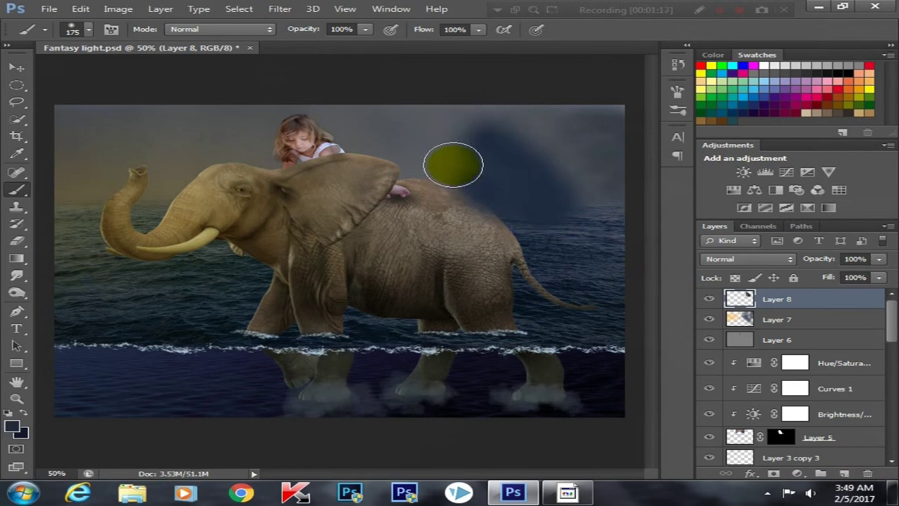
pyautogui.hotkey('ctrl', '-')
pyautogui.press(']')
pyautogui.press(']')
pyautogui.press(']')
pyautogui.press(']')
# - Blend Layer 8 in Soft Light at 27% opacity
pyautogui.click(748, 260)
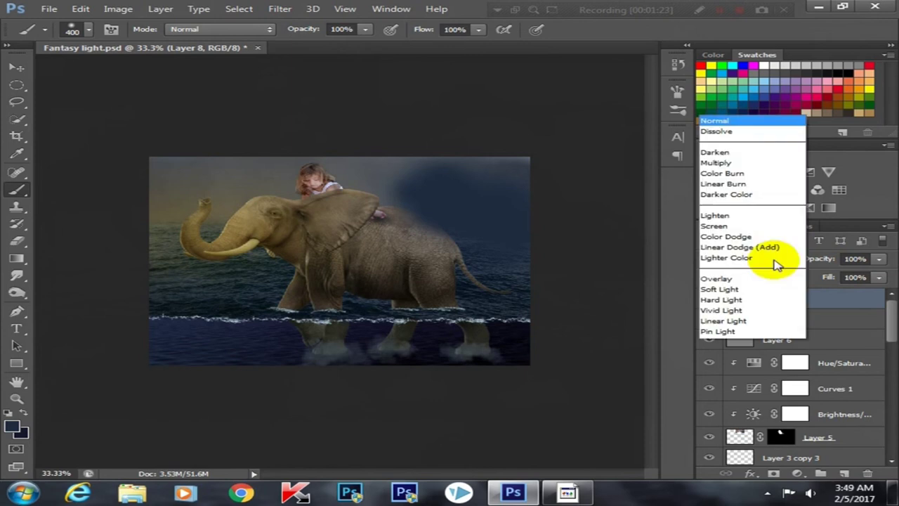
pyautogui.click(750, 111)
pyautogui.click(745, 259)
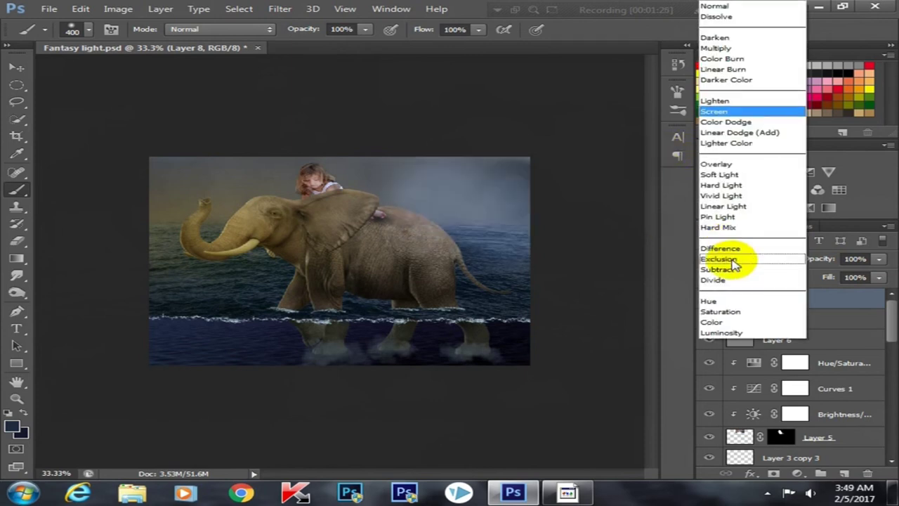
pyautogui.click(744, 174)
pyautogui.click(879, 259)
pyautogui.moveTo(880, 274); pyautogui.dragTo(808, 277)
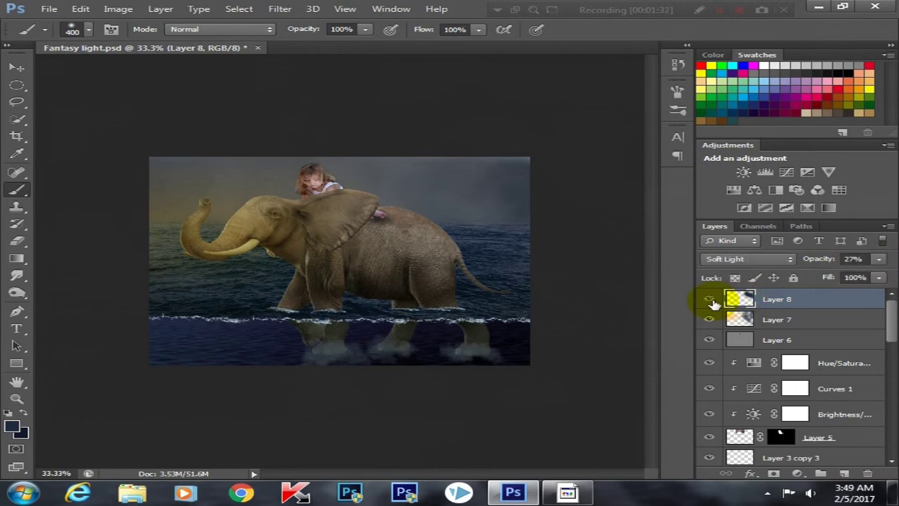
pyautogui.hotkey('ctrl', '+')
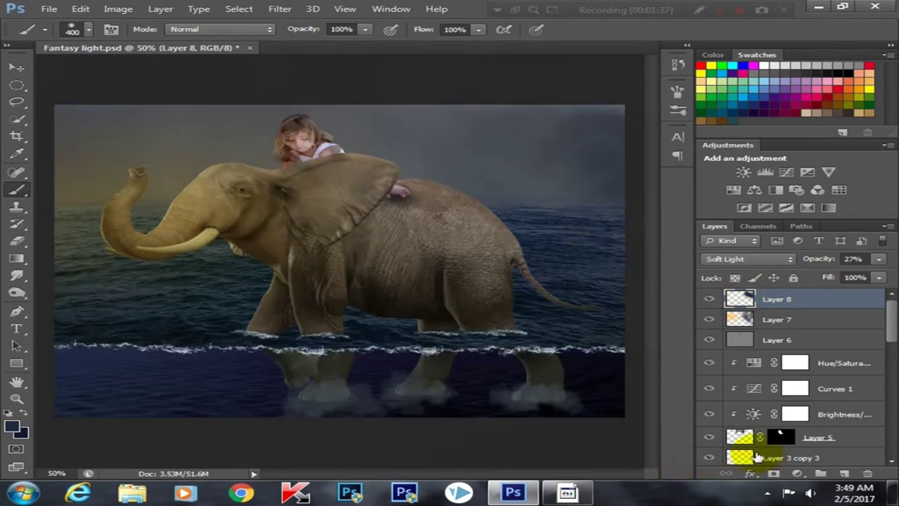
# - Set Brightness/Contrast 3 brightness to -82, after trying -86 first
pyautogui.scroll(-4, 833, 441)
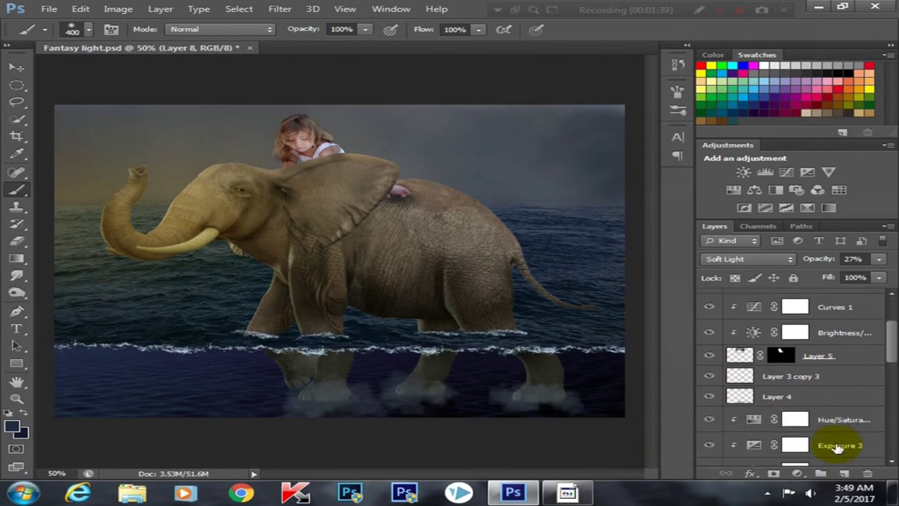
pyautogui.scroll(-3, 833, 440)
pyautogui.scroll(-3, 834, 448)
pyautogui.scroll(-2, 833, 448)
pyautogui.scroll(-3, 803, 460)
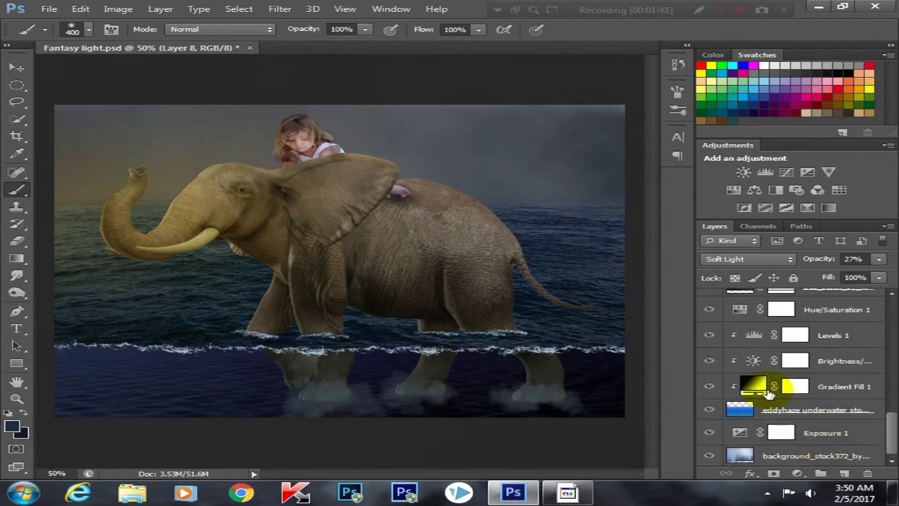
pyautogui.click(755, 369)
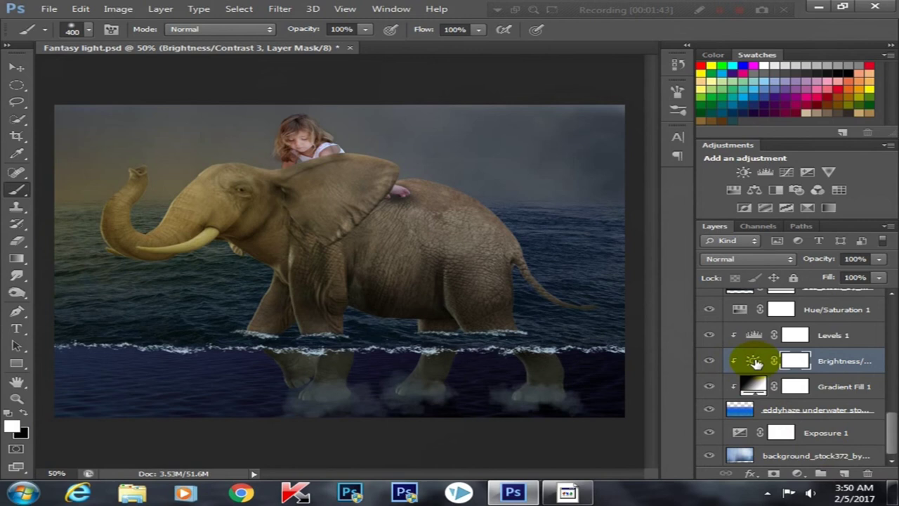
pyautogui.doubleClick(754, 361)
pyautogui.moveTo(542, 156); pyautogui.dragTo(538, 154)
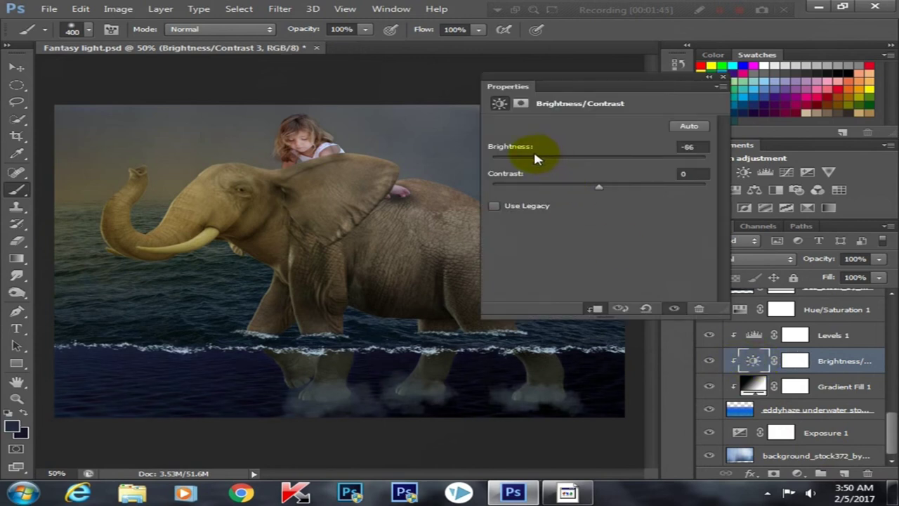
pyautogui.moveTo(534, 155); pyautogui.dragTo(553, 159)
pyautogui.click(722, 75)
# - Toggle Brightness/Contrast 3 visibility to compare the water with and without darkening
pyautogui.click(709, 362)
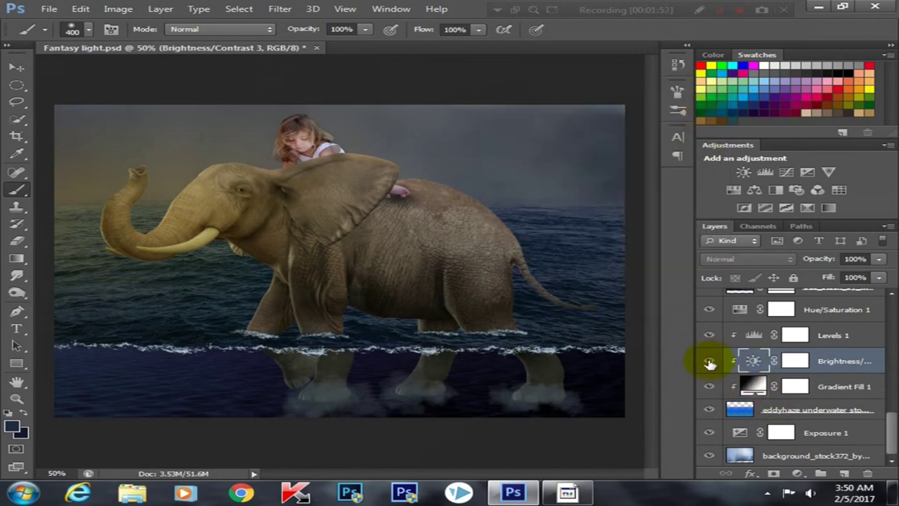
pyautogui.click(709, 361)
pyautogui.click(709, 362)
pyautogui.hotkey('ctrl', '-')
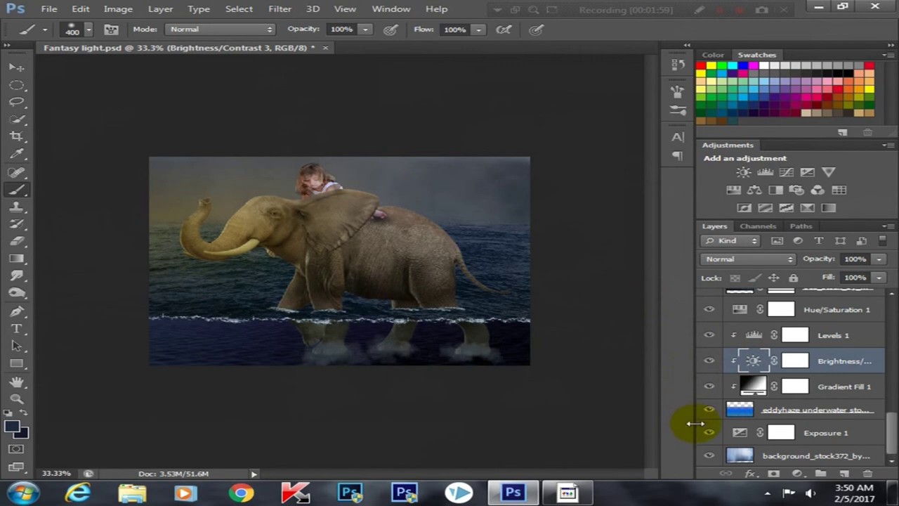
# - Collapse the right panel dock to icons and zoom the composite to about 64%
pyautogui.moveTo(692, 419); pyautogui.dragTo(693, 415)
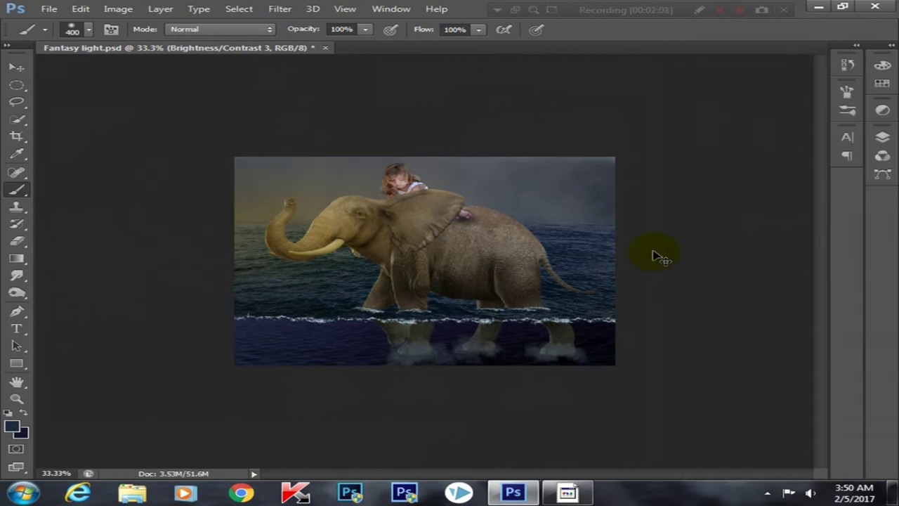
pyautogui.hotkey('ctrl', '+')
pyautogui.scroll(2, 653, 256)
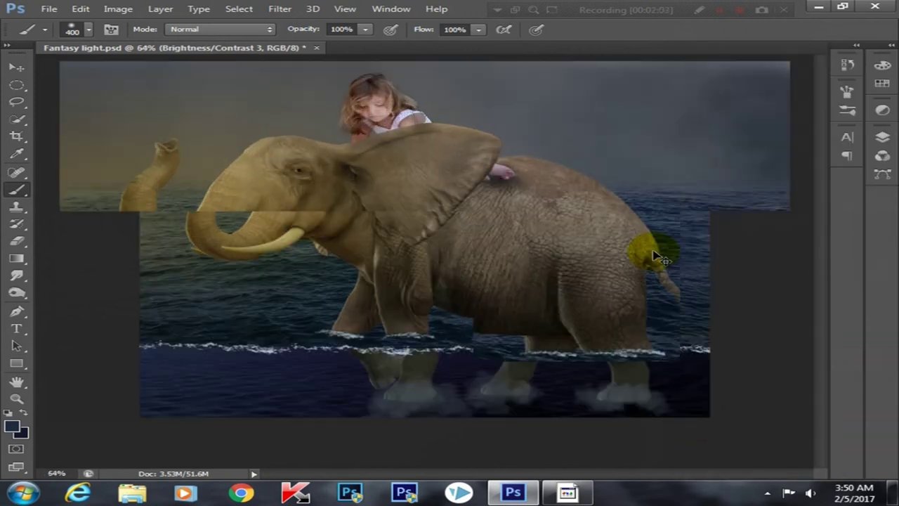